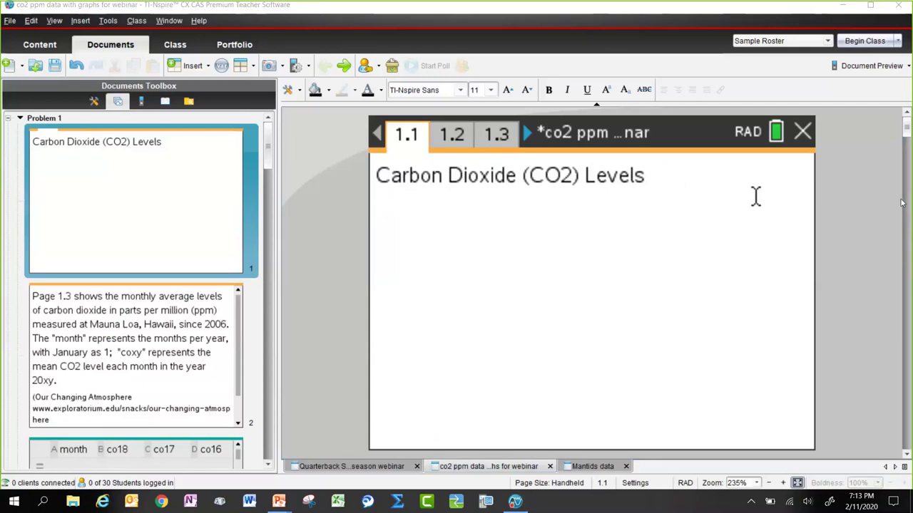
Read the carbon dioxide data description on page 1.2 and open the spreadsheet on page 1.3.
{"action": "left_click", "coordinate": [530, 281]}
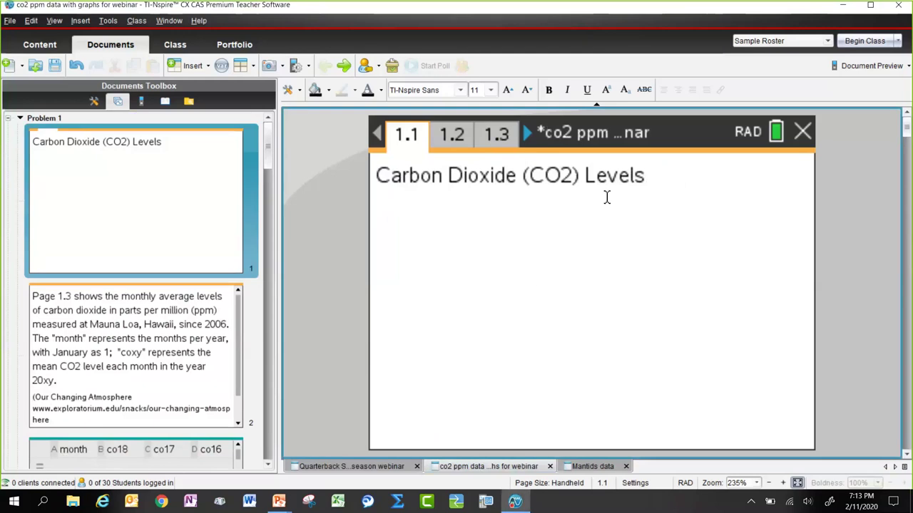
{"action": "left_click", "coordinate": [647, 184]}
{"action": "left_click", "coordinate": [168, 347]}
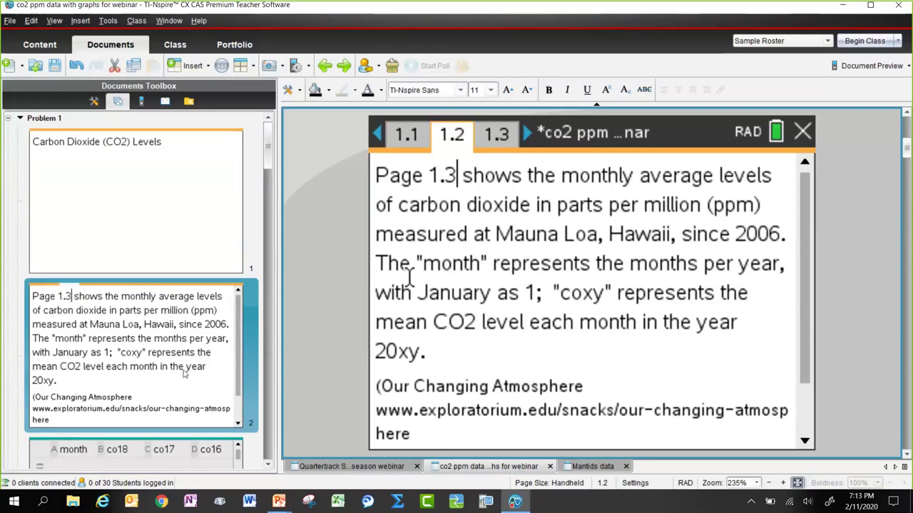
{"action": "left_click", "coordinate": [269, 466]}
{"action": "left_click", "coordinate": [269, 466]}
{"action": "left_click", "coordinate": [187, 218]}
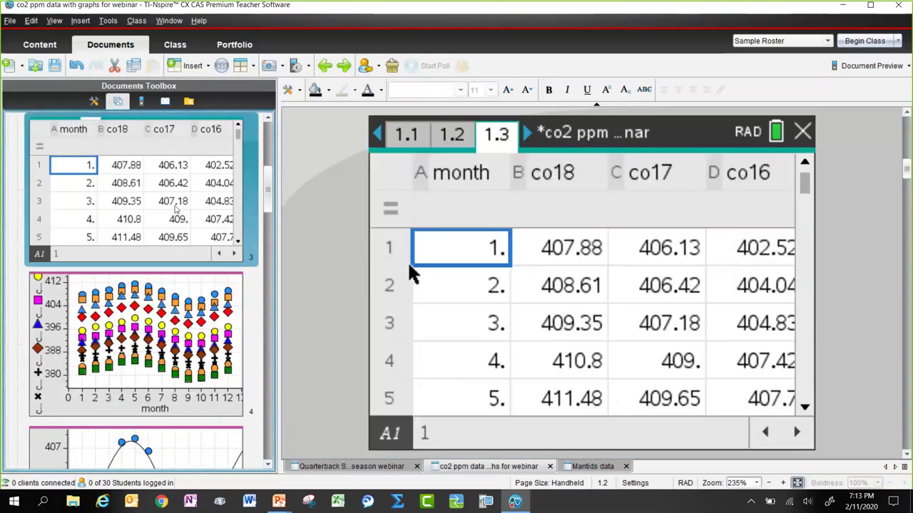
Show the handheld keypad and examine the spreadsheet's monthly rows from 1 to 12, returning to cell A1.
{"action": "left_click", "coordinate": [141, 101]}
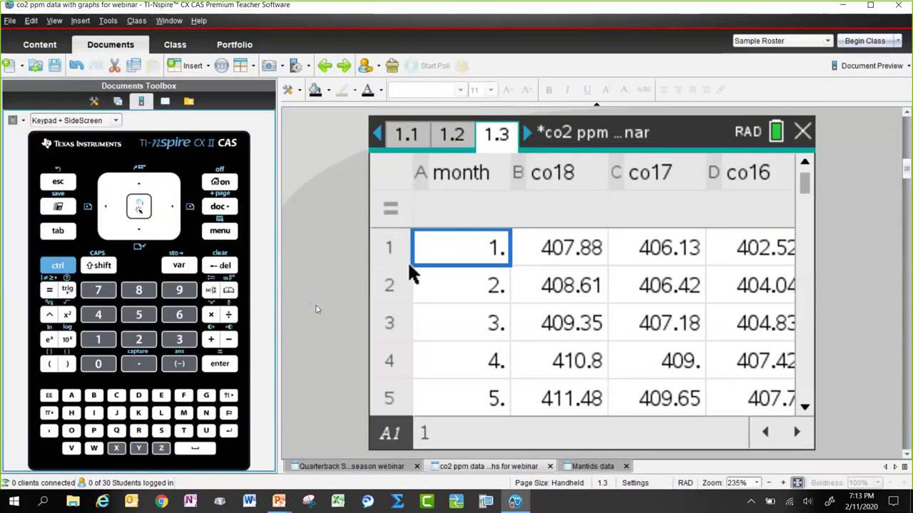
{"action": "key", "text": "Down"}
{"action": "key", "text": "Down"}
{"action": "key", "text": "Down"}
{"action": "key", "text": "Down"}
{"action": "key", "text": "Down"}
{"action": "key", "text": "Down"}
{"action": "key", "text": "Down"}
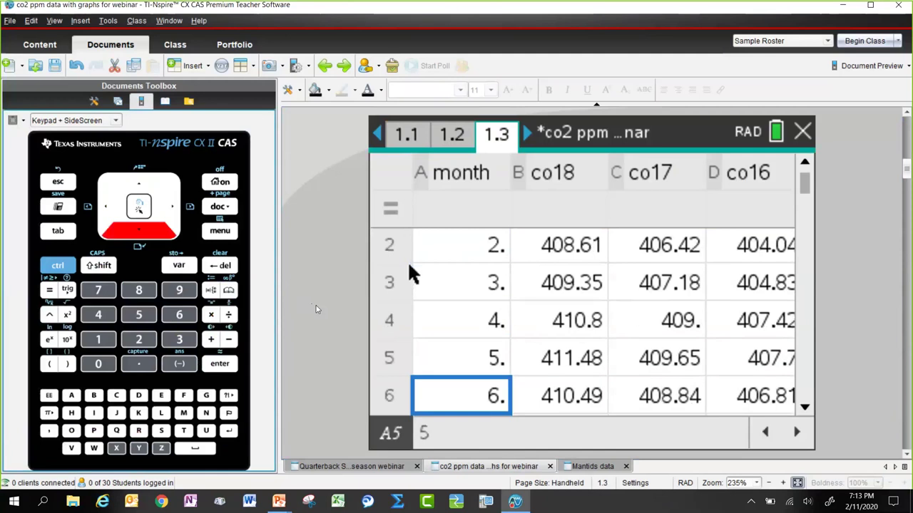
{"action": "key", "text": "Down"}
{"action": "key", "text": "Down"}
{"action": "key", "text": "Down"}
{"action": "key", "text": "Down"}
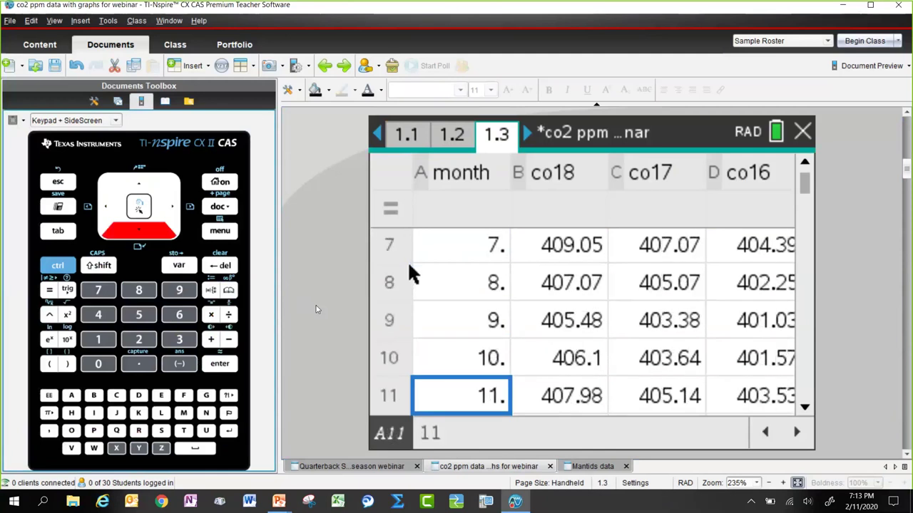
{"action": "key", "text": "Up"}
{"action": "key", "text": "Up"}
{"action": "key", "text": "Up"}
{"action": "key", "text": "Up"}
{"action": "key", "text": "Up"}
{"action": "key", "text": "Up"}
{"action": "key", "text": "Up"}
{"action": "key", "text": "Up"}
{"action": "key", "text": "Up"}
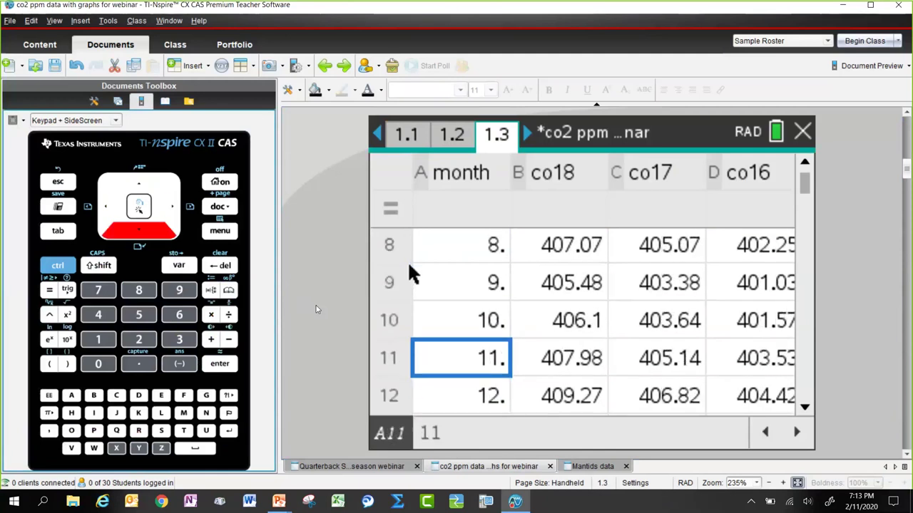
{"action": "key", "text": "Up"}
{"action": "key", "text": "Up"}
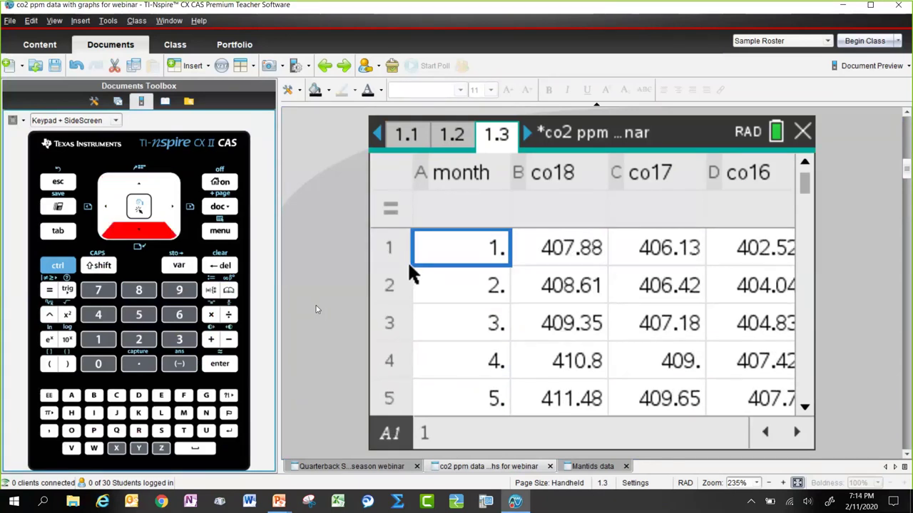
Examine the yearly CO2 columns of the spreadsheet from co18 across to co12.
{"action": "key", "text": "Right"}
{"action": "key", "text": "Right"}
{"action": "key", "text": "Right"}
{"action": "key", "text": "Right"}
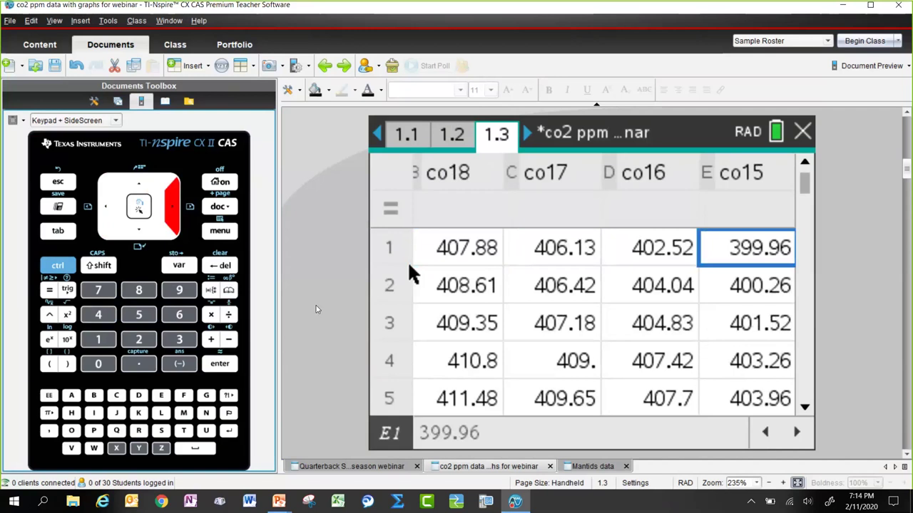
{"action": "key", "text": "Right"}
{"action": "key", "text": "Right"}
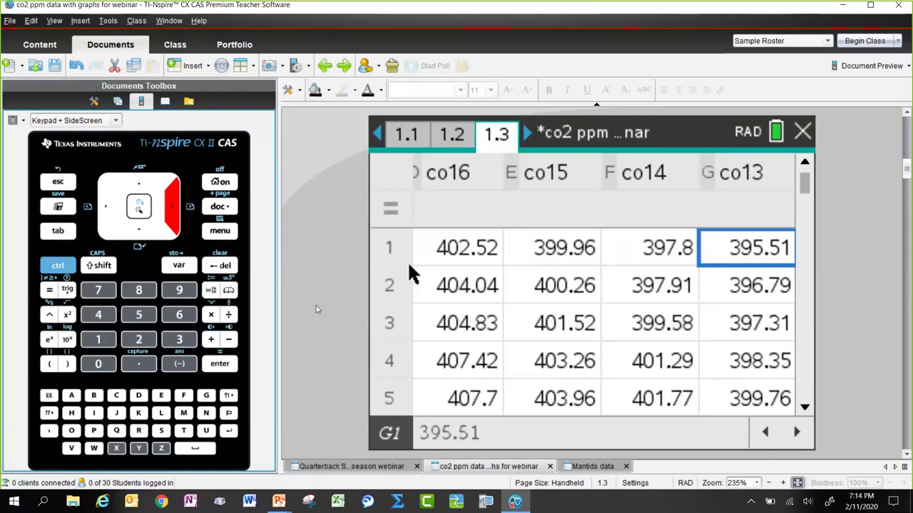
{"action": "key", "text": "Right"}
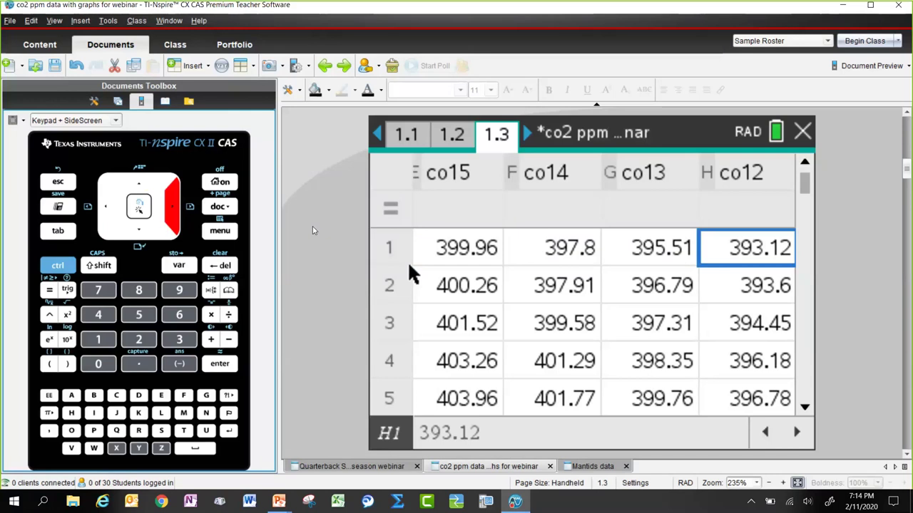
Insert a Data & Statistics page after the spreadsheet and assign month to its horizontal axis.
{"action": "left_click", "coordinate": [191, 65]}
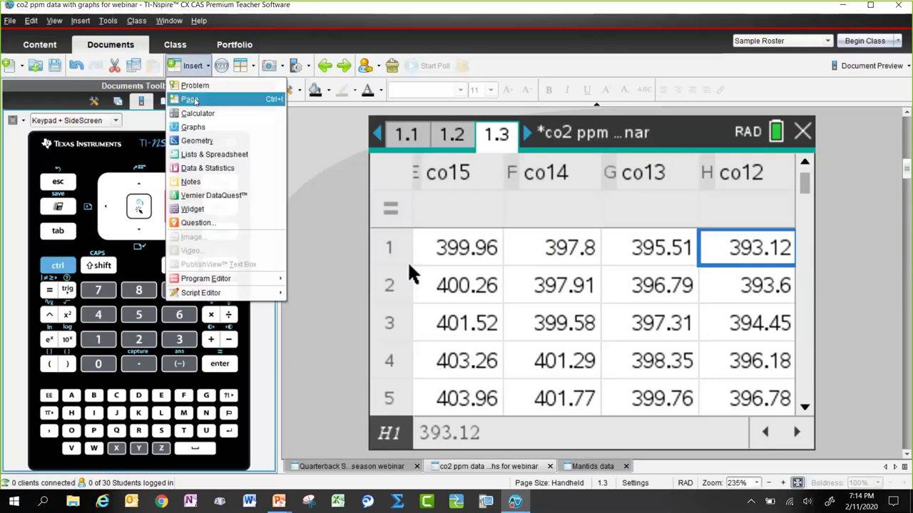
{"action": "left_click", "coordinate": [207, 170]}
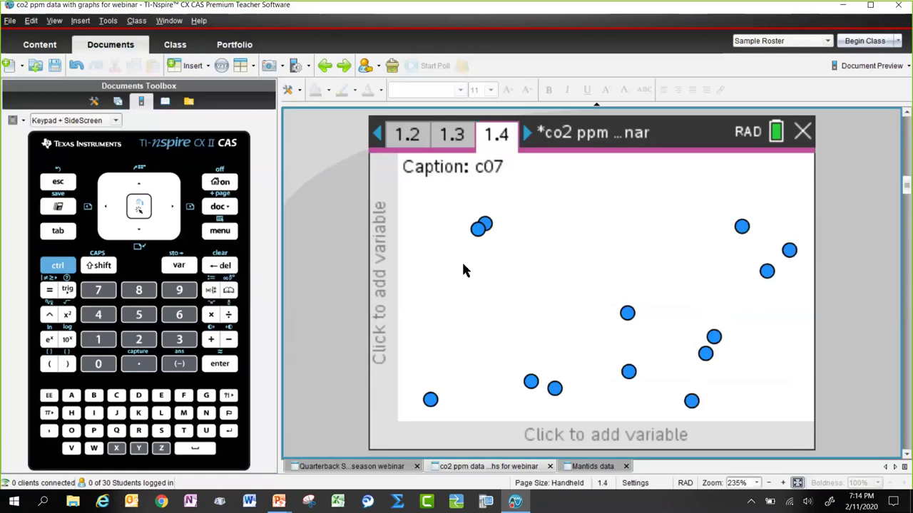
{"action": "left_click", "coordinate": [536, 436]}
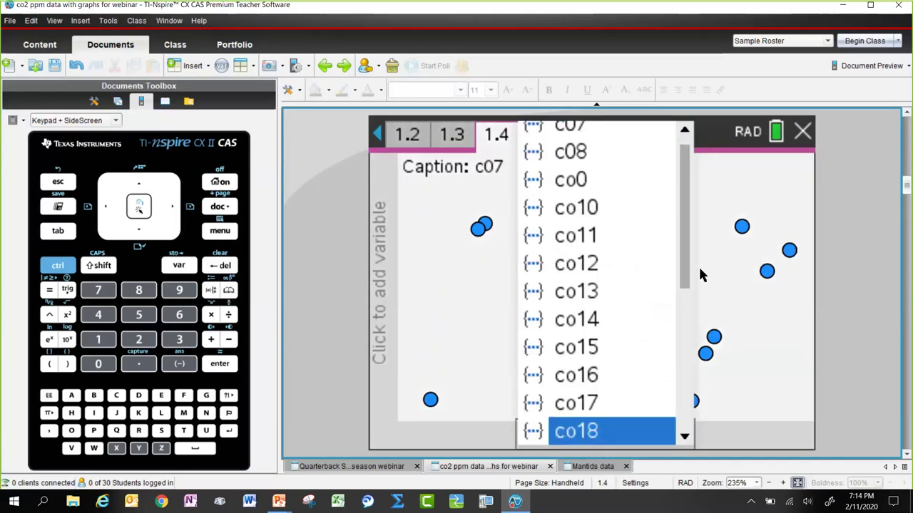
{"action": "left_click_drag", "start_coordinate": [686, 276], "coordinate": [686, 378]}
{"action": "left_click", "coordinate": [581, 387]}
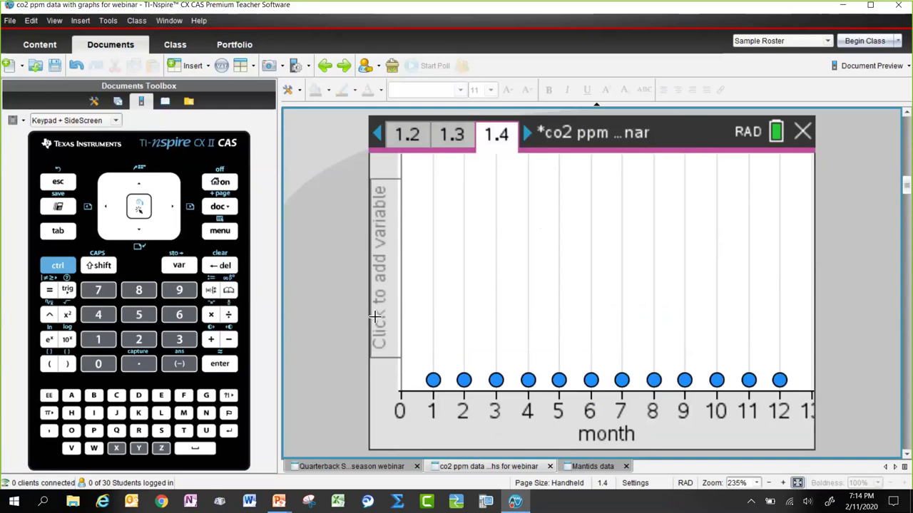
Assign the co18 variable to the vertical axis to plot it against month.
{"action": "left_click", "coordinate": [374, 317]}
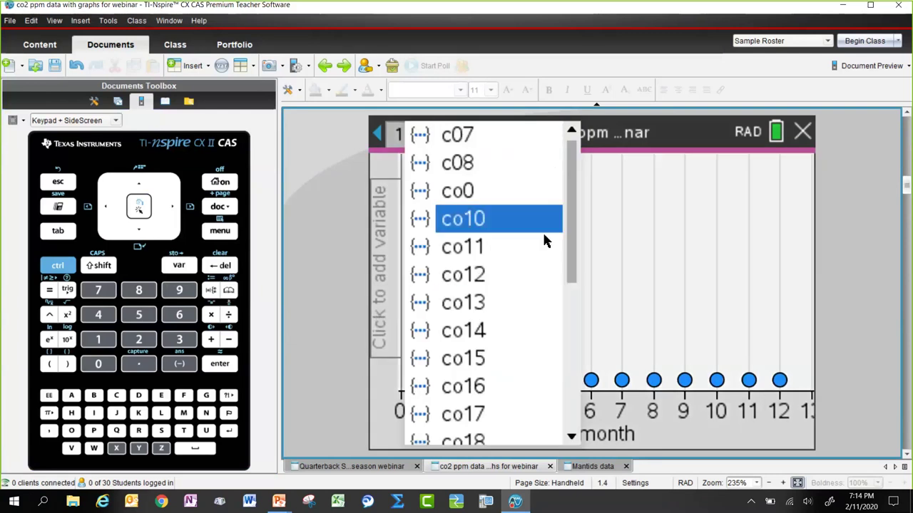
{"action": "scroll", "coordinate": [570, 243], "scroll_direction": "down", "scroll_amount": 1}
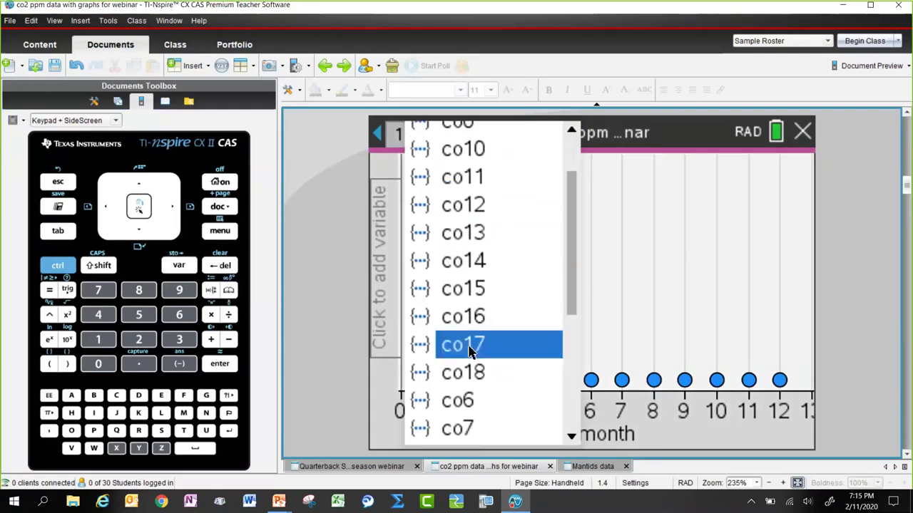
{"action": "left_click", "coordinate": [471, 370]}
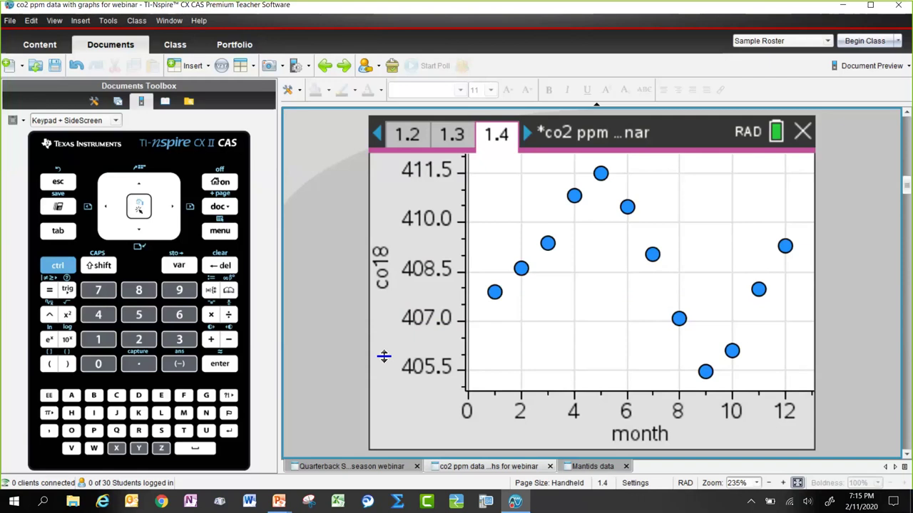
{"action": "right_click", "coordinate": [383, 317]}
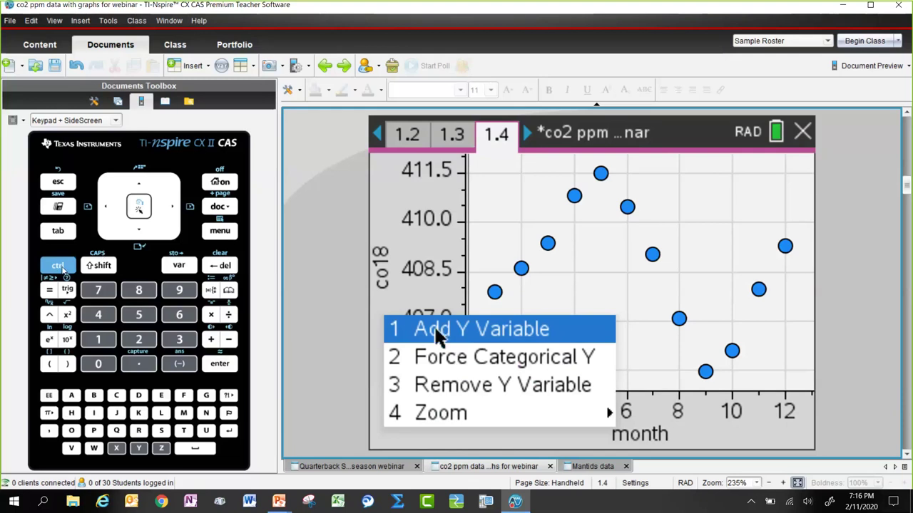
{"action": "key", "text": "Escape"}
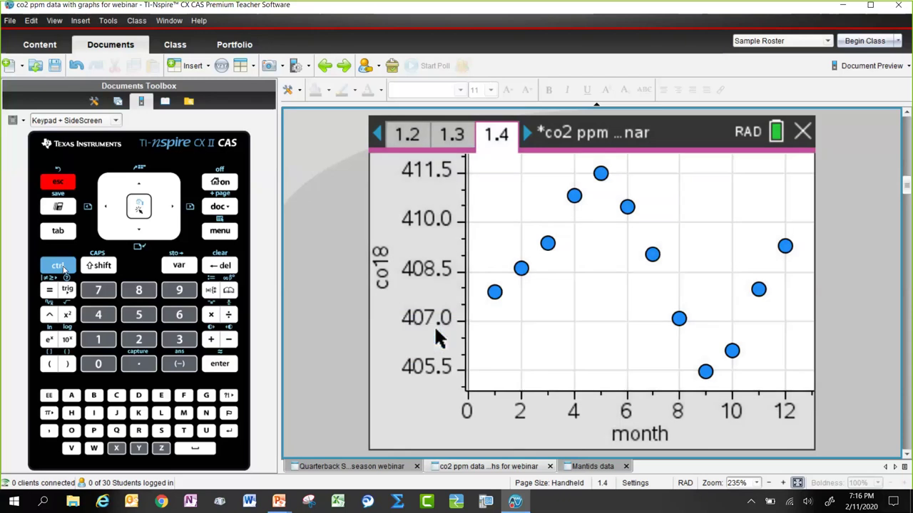
{"action": "left_click", "coordinate": [59, 266]}
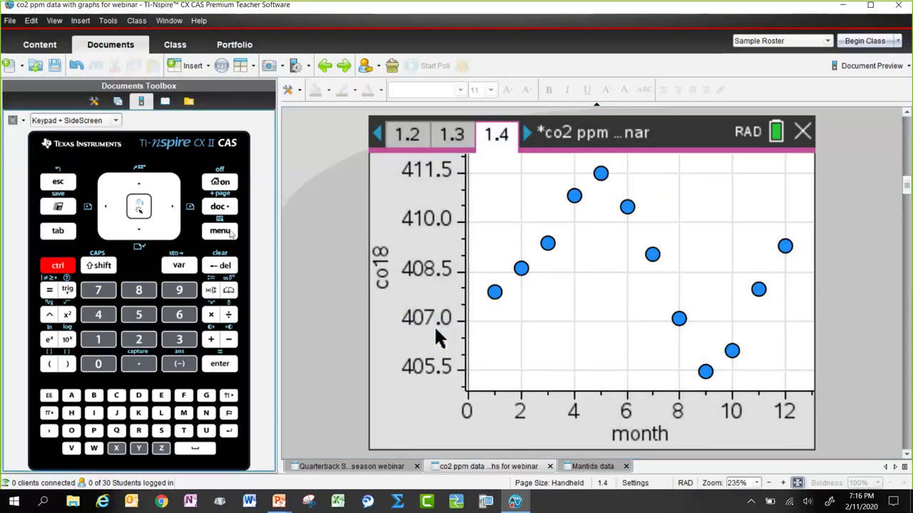
{"action": "key", "text": "Tab"}
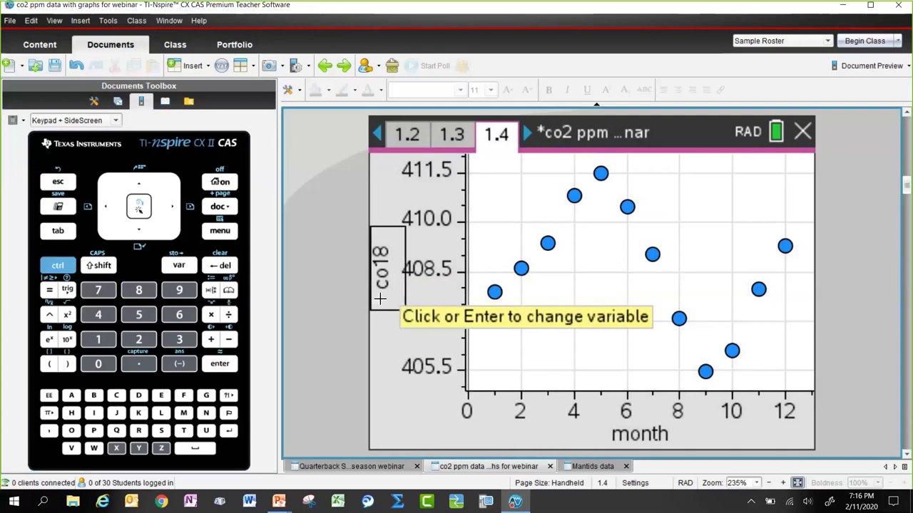
Add co17 as a second Y variable on the co18 scatter plot.
{"action": "right_click", "coordinate": [371, 298]}
{"action": "left_click", "coordinate": [469, 314]}
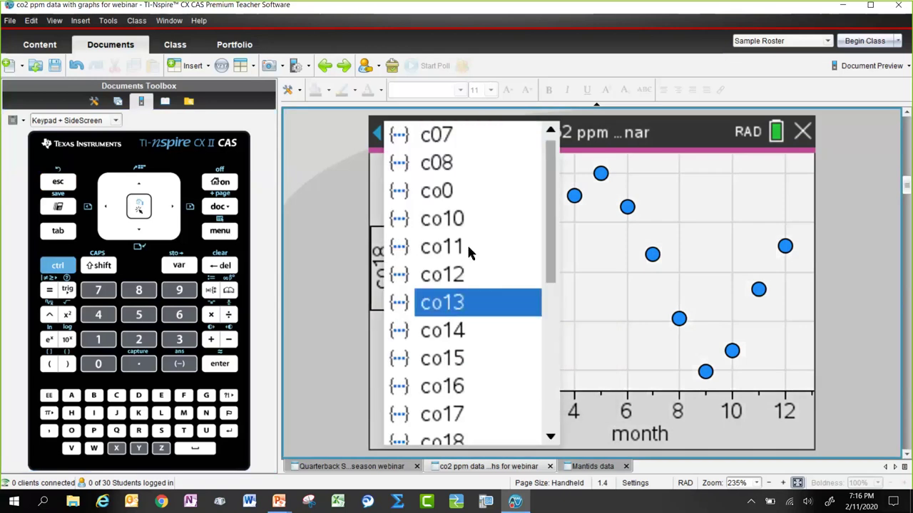
{"action": "left_click_drag", "start_coordinate": [556, 261], "coordinate": [551, 287]}
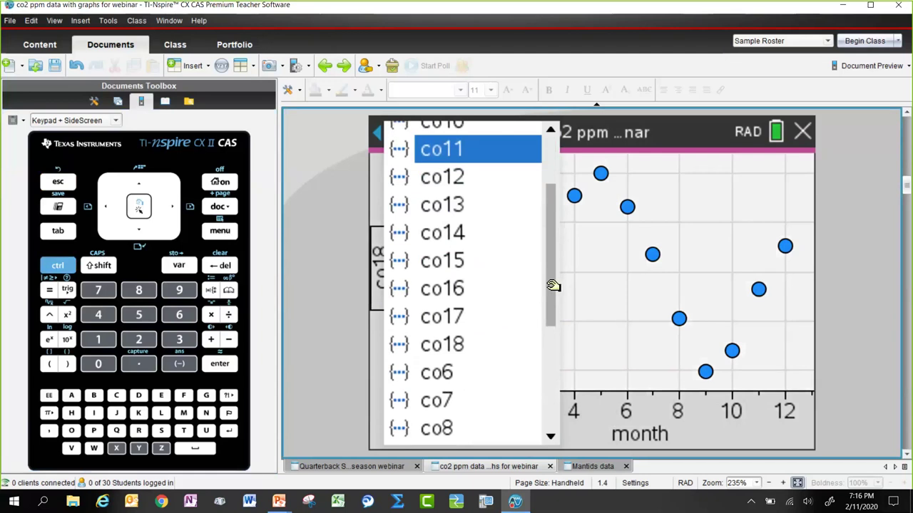
{"action": "left_click", "coordinate": [436, 321]}
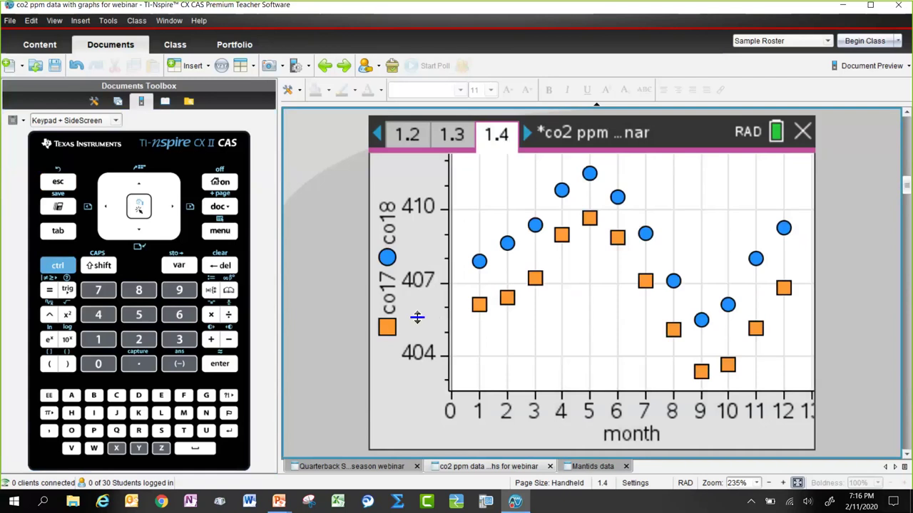
Add co16 as a third Y variable on the scatter plot.
{"action": "right_click", "coordinate": [384, 345]}
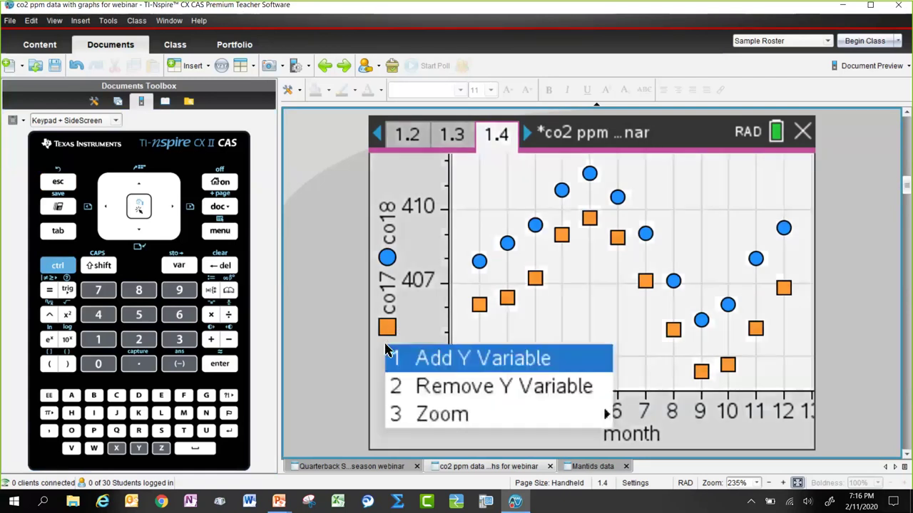
{"action": "left_click", "coordinate": [449, 359]}
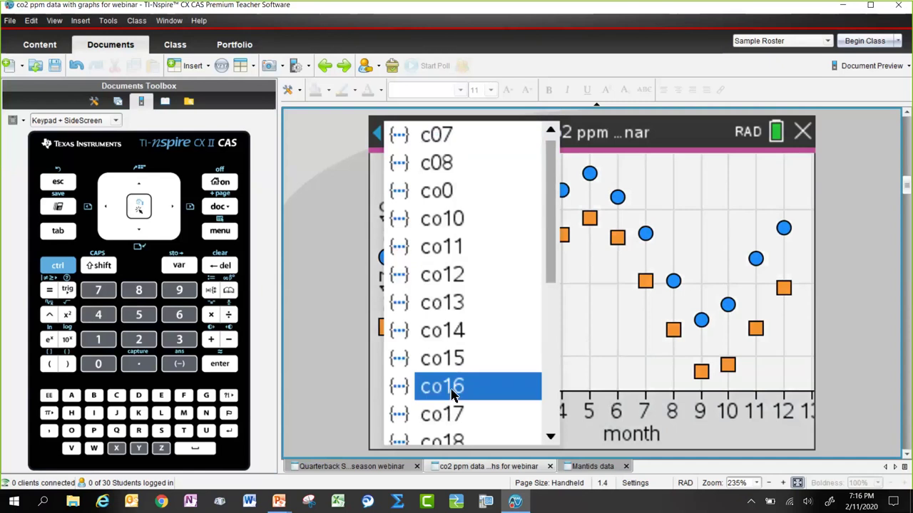
{"action": "left_click", "coordinate": [451, 389]}
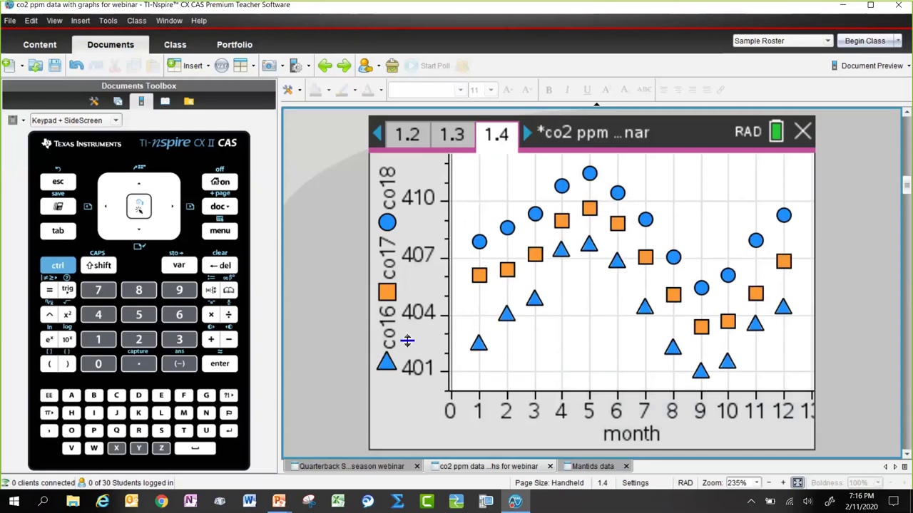
Add co15 as a fourth Y variable on the scatter plot.
{"action": "right_click", "coordinate": [384, 381]}
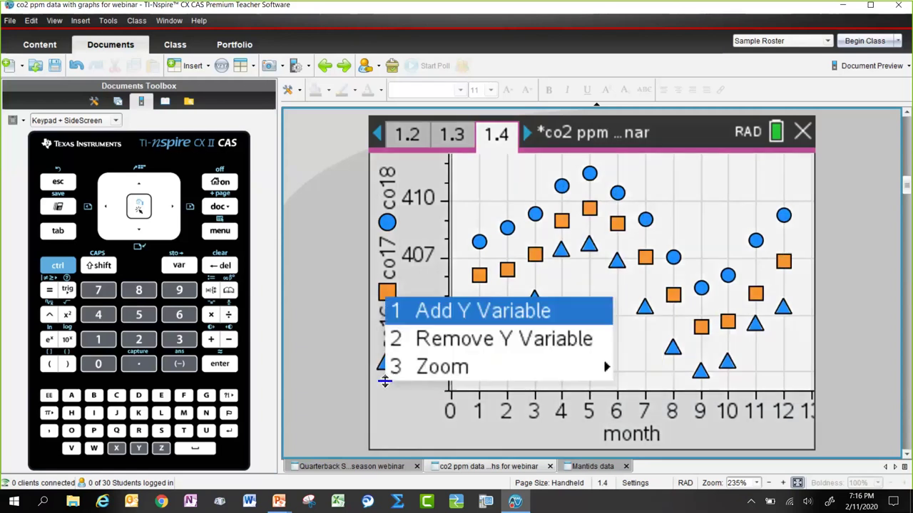
{"action": "left_click", "coordinate": [453, 310]}
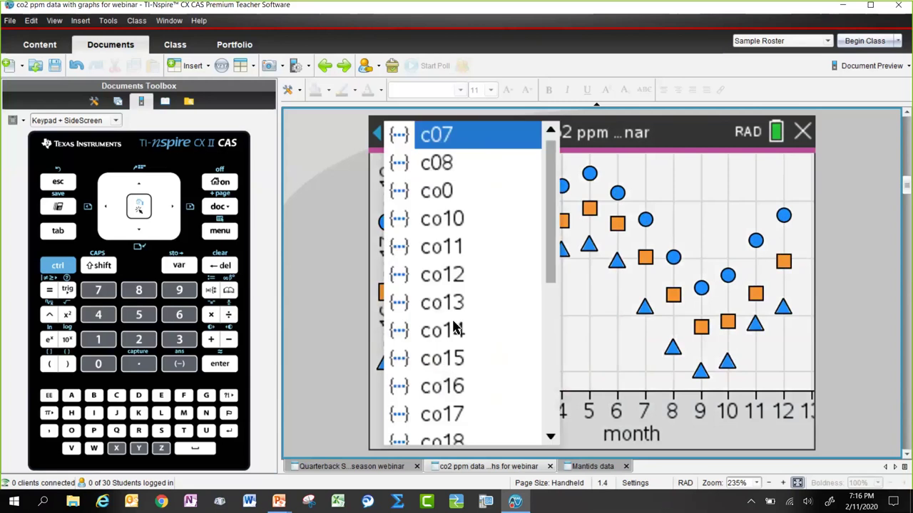
{"action": "left_click", "coordinate": [442, 361]}
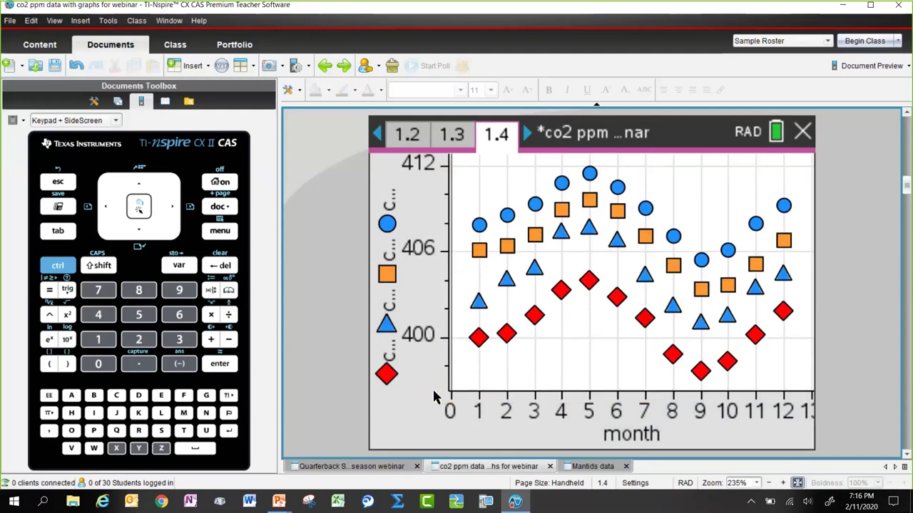
Add co14 as a fifth Y variable on the scatter plot.
{"action": "left_click", "coordinate": [386, 373]}
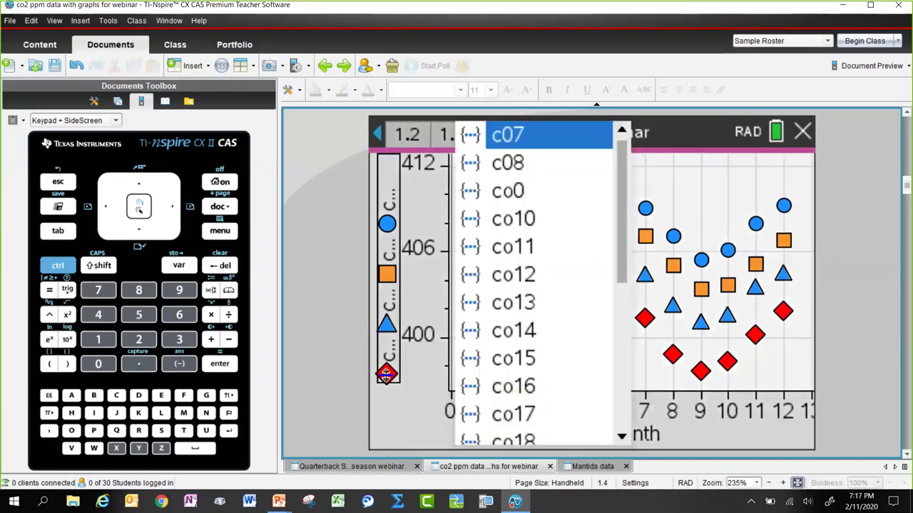
{"action": "key", "text": "Escape"}
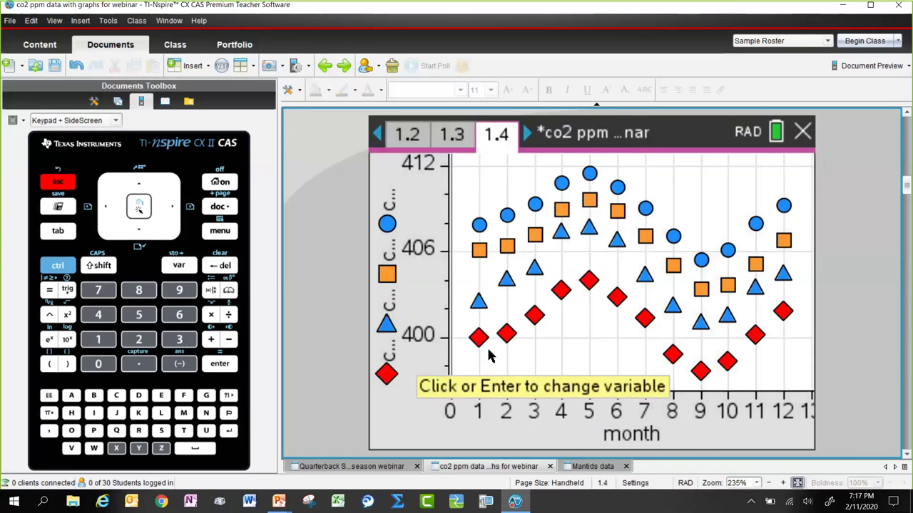
{"action": "right_click", "coordinate": [394, 368]}
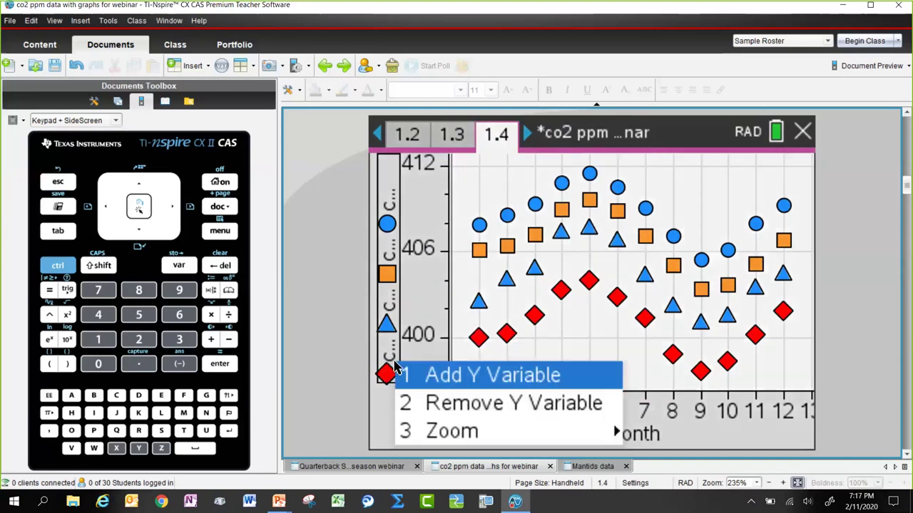
{"action": "left_click", "coordinate": [451, 383]}
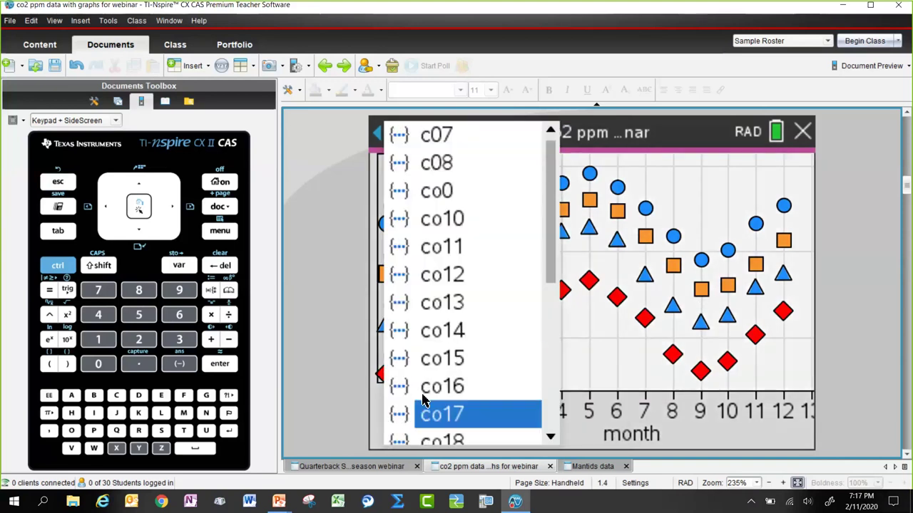
{"action": "left_click", "coordinate": [428, 330]}
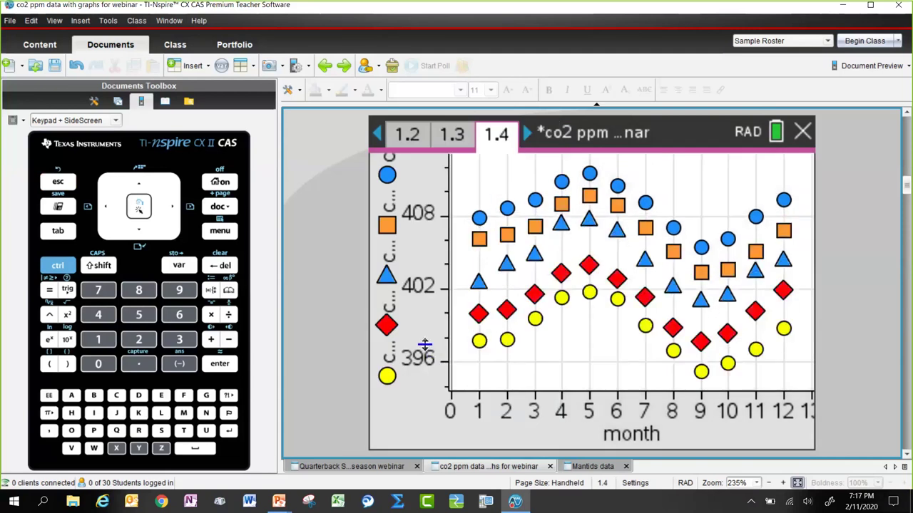
Examine the multi-year scatter plot on page 1.5, comparing the month 1 points across the years, and view the co16 sinusoidal fit on page 1.6.
{"action": "left_click", "coordinate": [527, 136]}
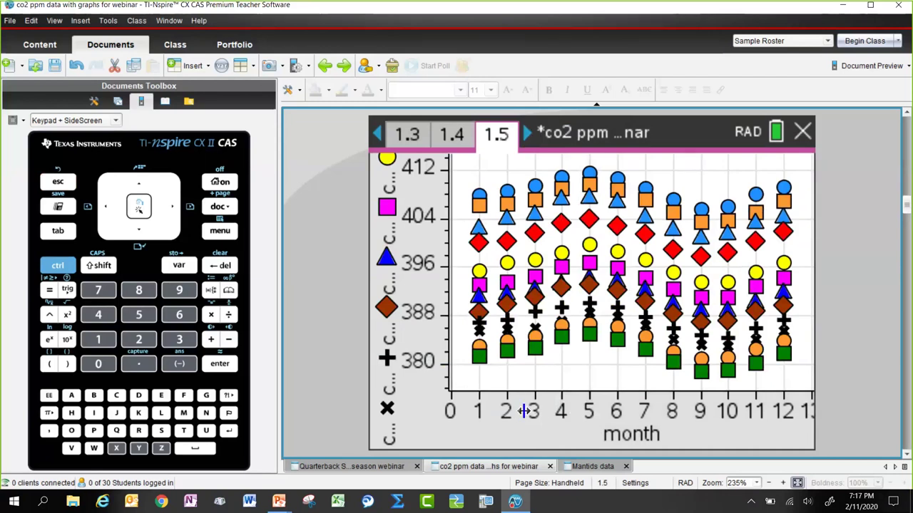
{"action": "mouse_move", "coordinate": [482, 353]}
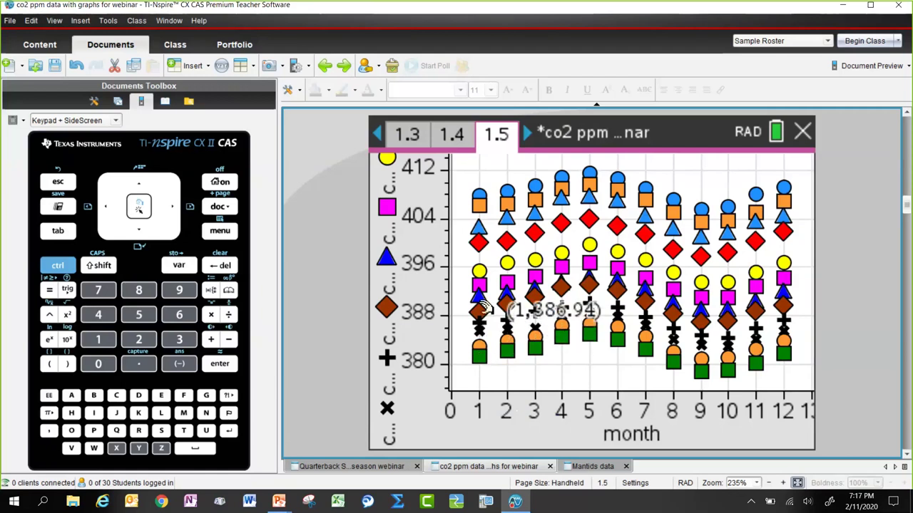
{"action": "mouse_move", "coordinate": [482, 262]}
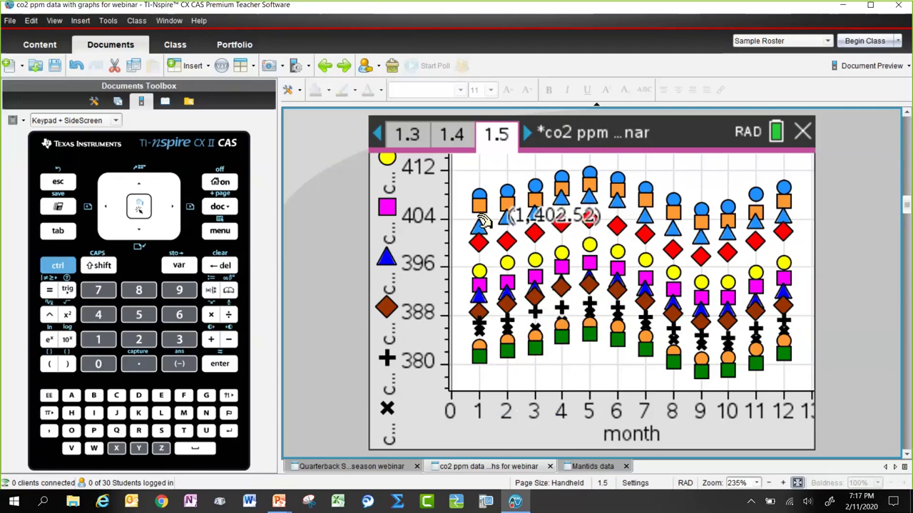
{"action": "mouse_move", "coordinate": [483, 199]}
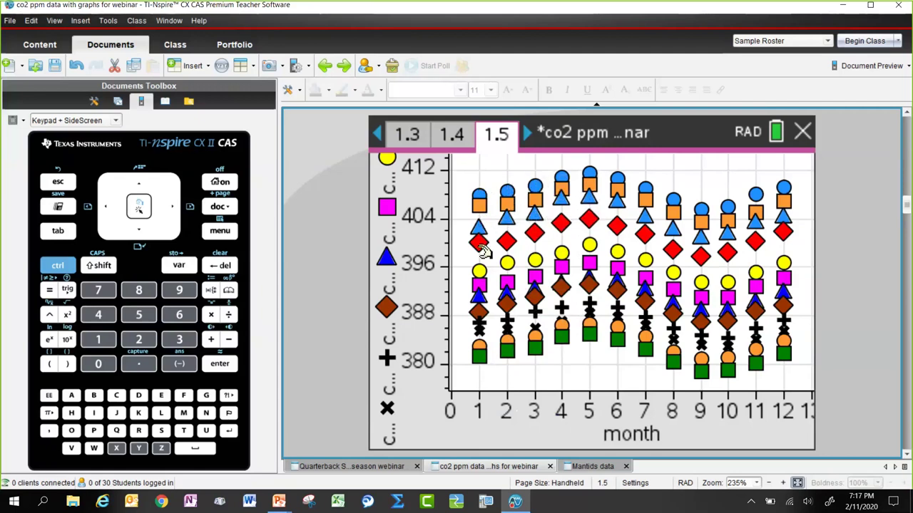
{"action": "mouse_move", "coordinate": [480, 296]}
{"action": "left_click", "coordinate": [526, 136]}
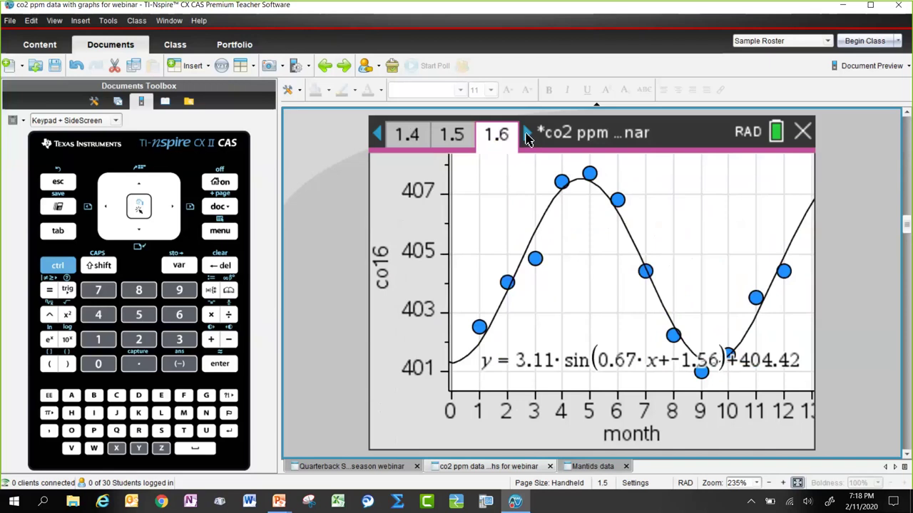
Insert a new Data & Statistics page after page 1.5 and assign co18 to its horizontal axis.
{"action": "left_click", "coordinate": [443, 143]}
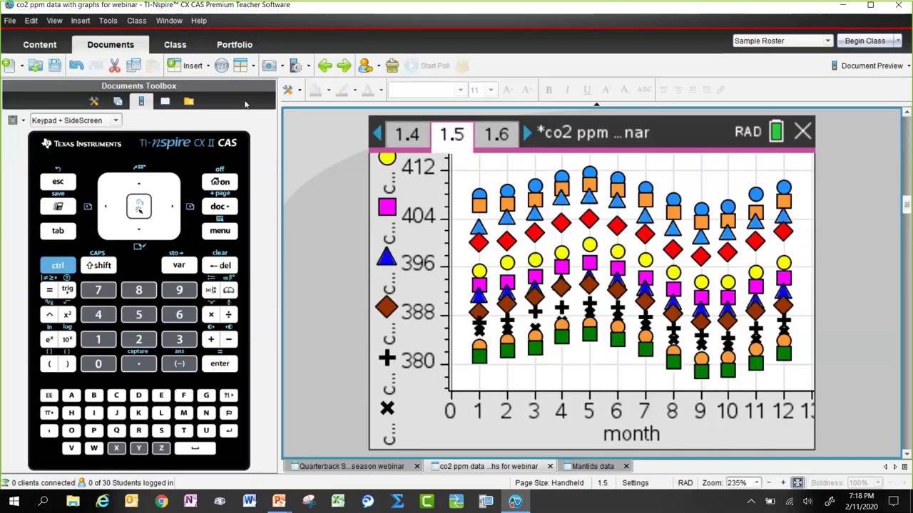
{"action": "left_click", "coordinate": [189, 66]}
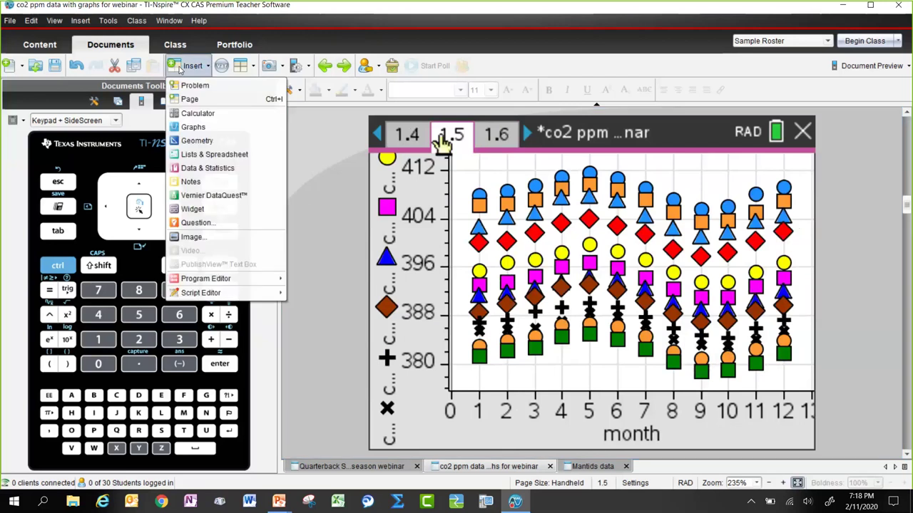
{"action": "left_click", "coordinate": [194, 169]}
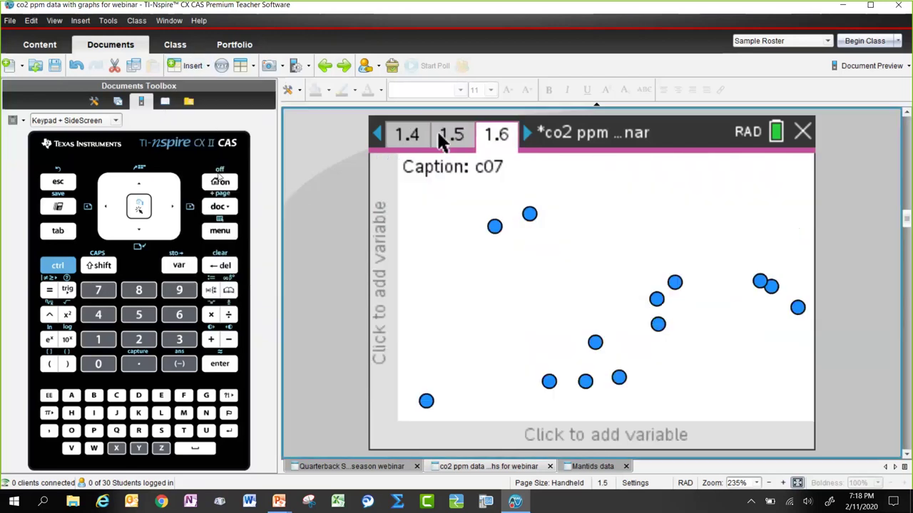
{"action": "left_click", "coordinate": [564, 432]}
{"action": "left_click_drag", "start_coordinate": [686, 277], "coordinate": [695, 335]}
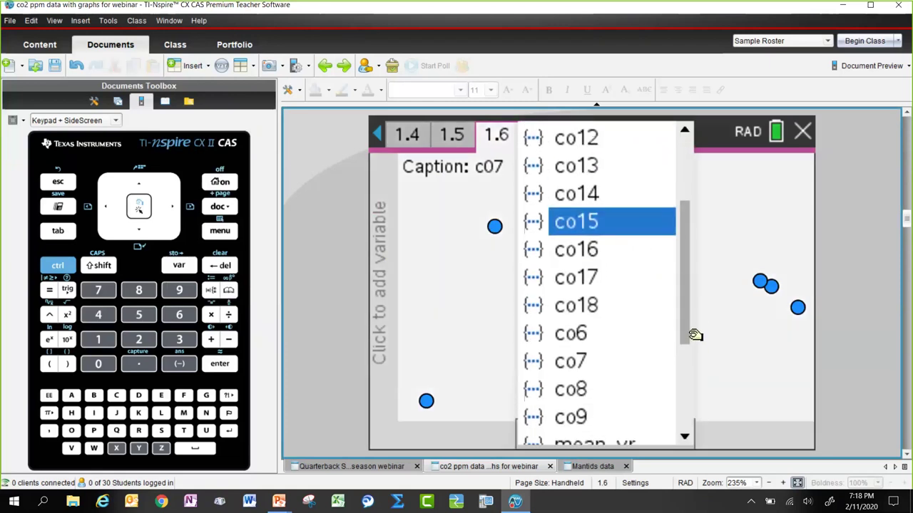
{"action": "left_click", "coordinate": [576, 305]}
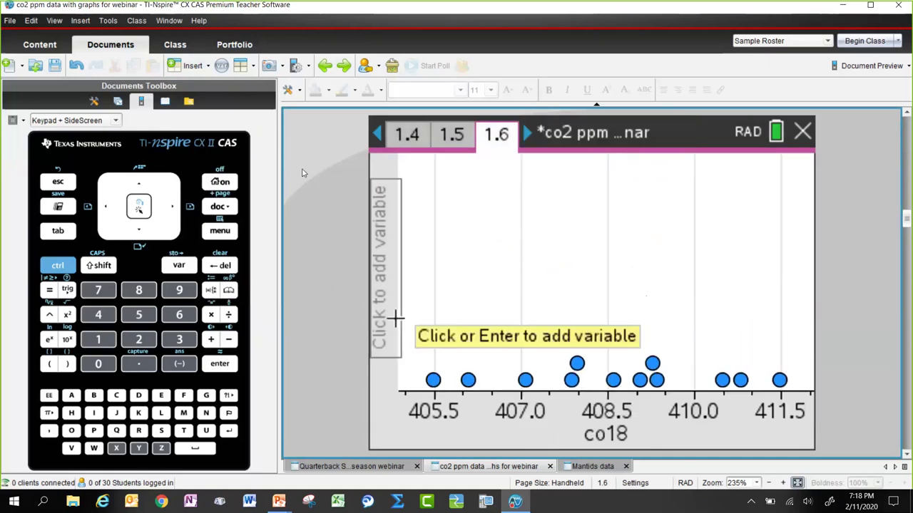
Change the co18 dot plot to a box plot.
{"action": "left_click", "coordinate": [292, 91]}
{"action": "mouse_move", "coordinate": [298, 112]}
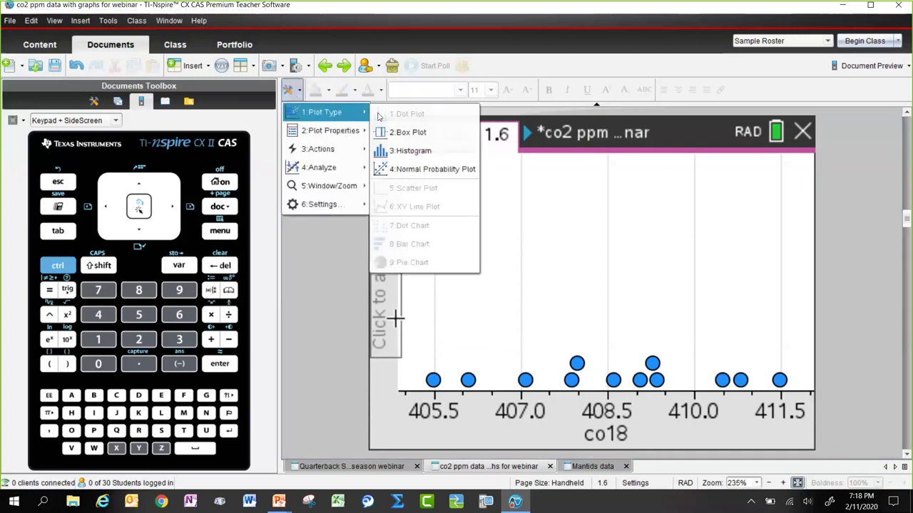
{"action": "left_click", "coordinate": [421, 135]}
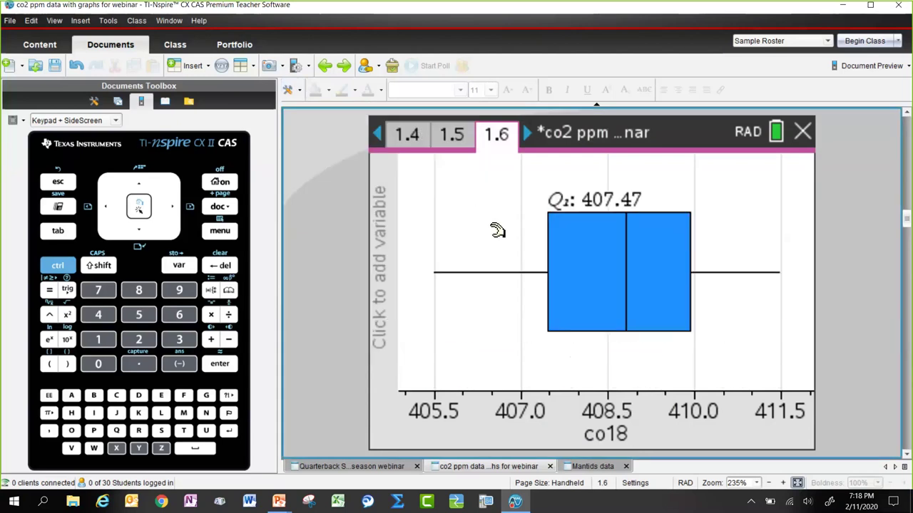
Add co17 and co16 as further X variables alongside the co18 box plot.
{"action": "right_click", "coordinate": [572, 427]}
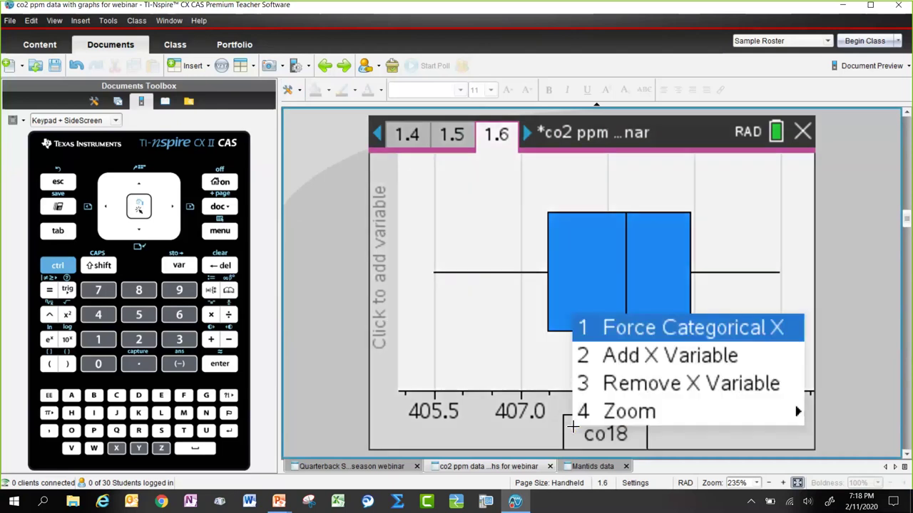
{"action": "left_click", "coordinate": [640, 355]}
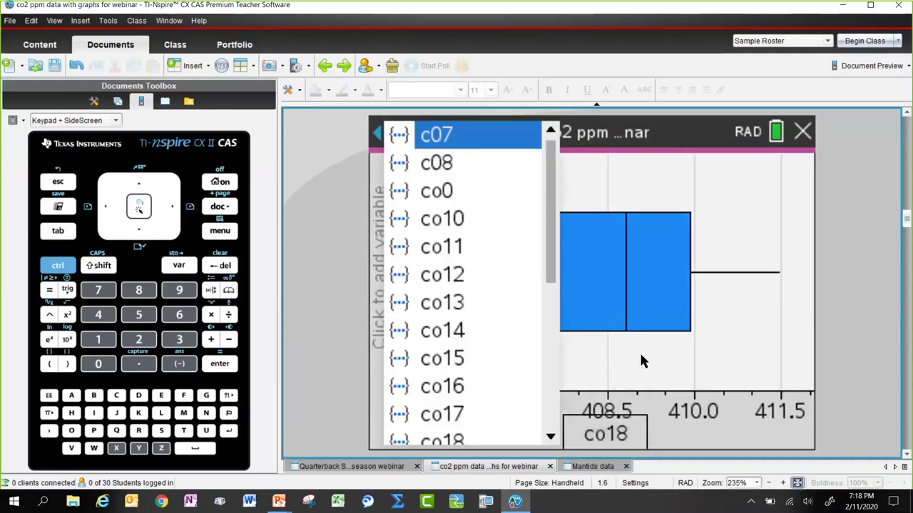
{"action": "left_click", "coordinate": [454, 417]}
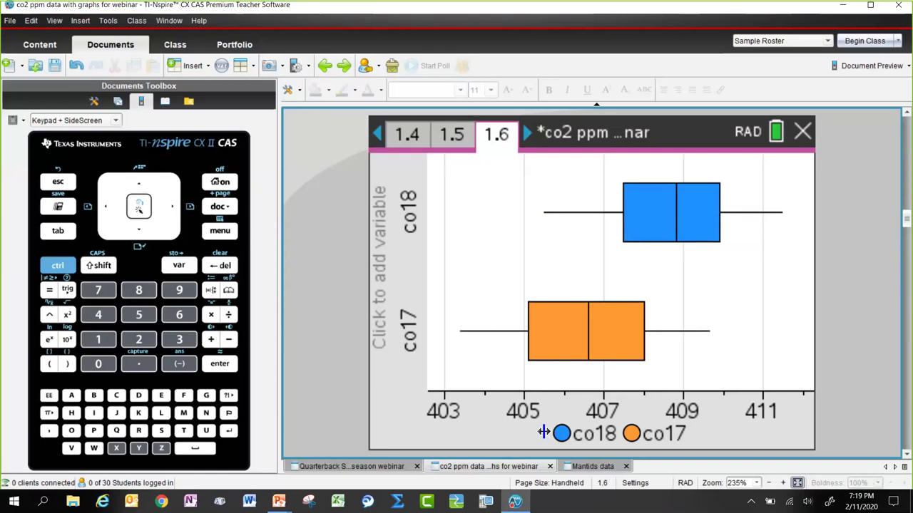
{"action": "right_click", "coordinate": [544, 432]}
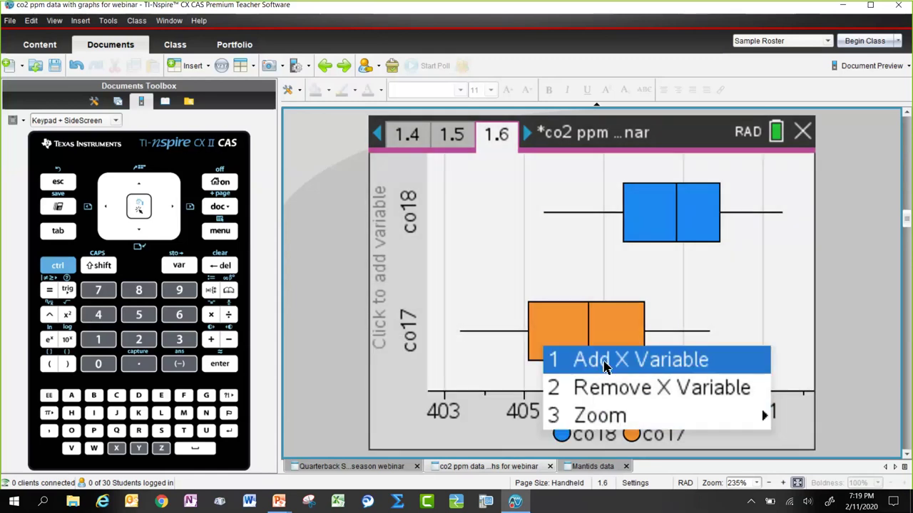
{"action": "left_click", "coordinate": [605, 359]}
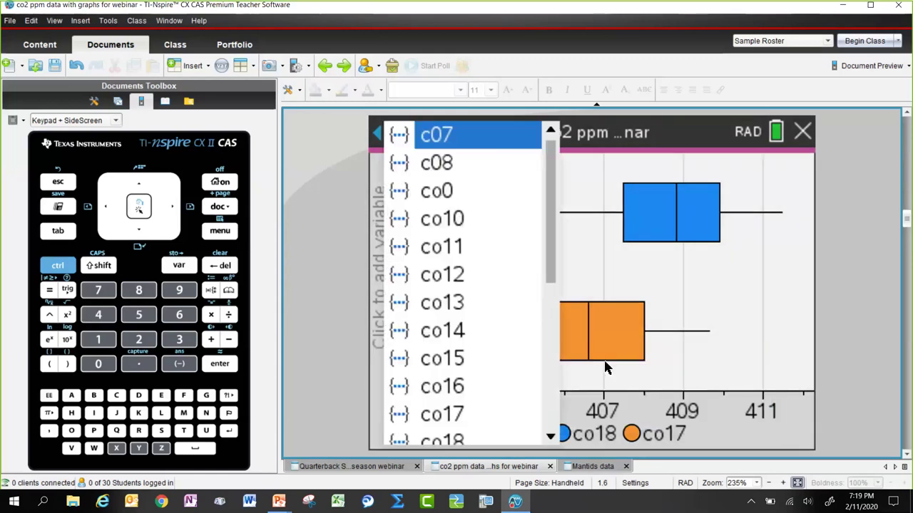
{"action": "left_click", "coordinate": [457, 386]}
Add co15 and co14 as the fourth and fifth X variables of the stacked box plots.
{"action": "right_click", "coordinate": [510, 427]}
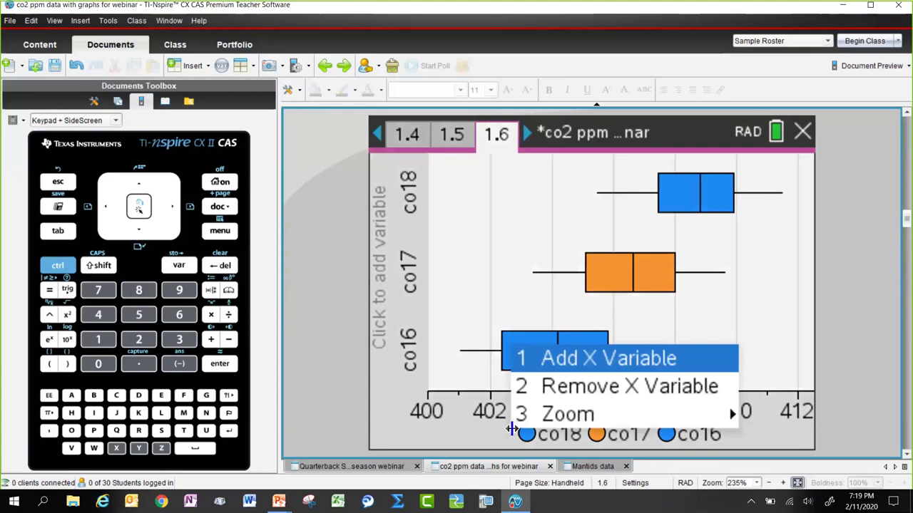
{"action": "left_click", "coordinate": [551, 359]}
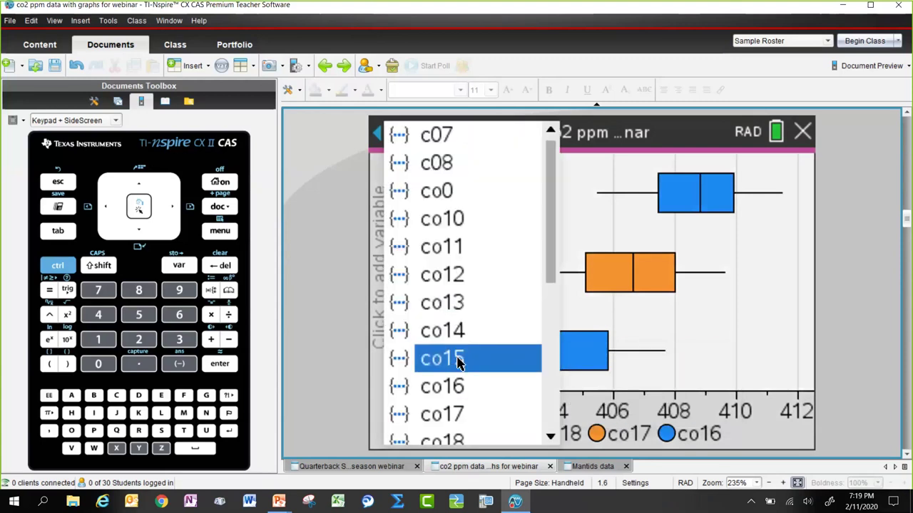
{"action": "left_click", "coordinate": [457, 357]}
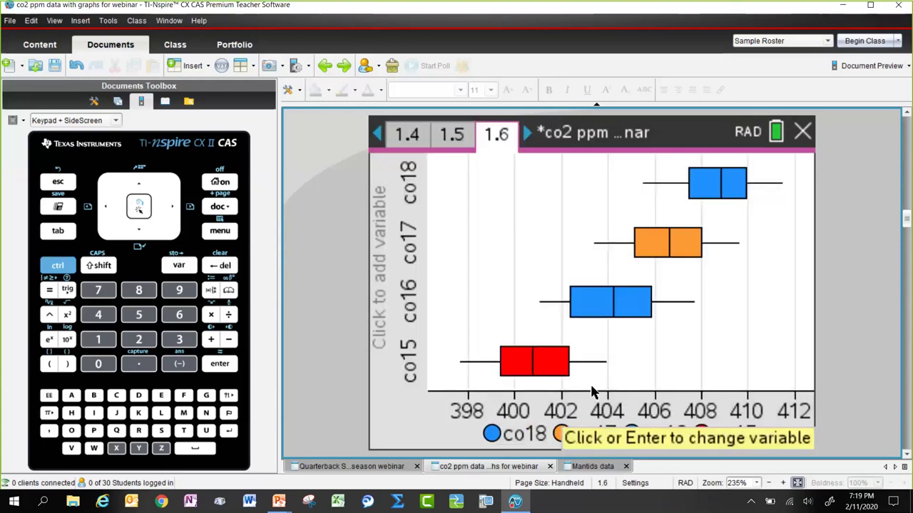
{"action": "right_click", "coordinate": [479, 425]}
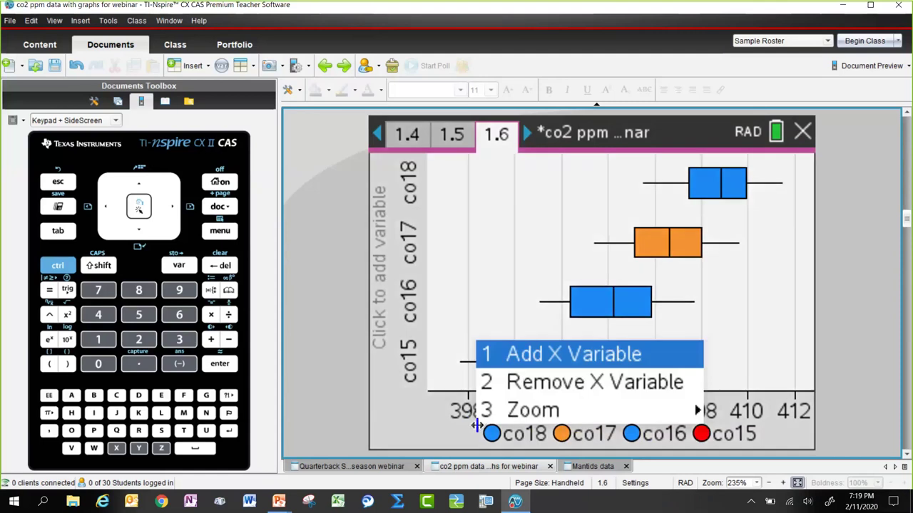
{"action": "left_click", "coordinate": [514, 354]}
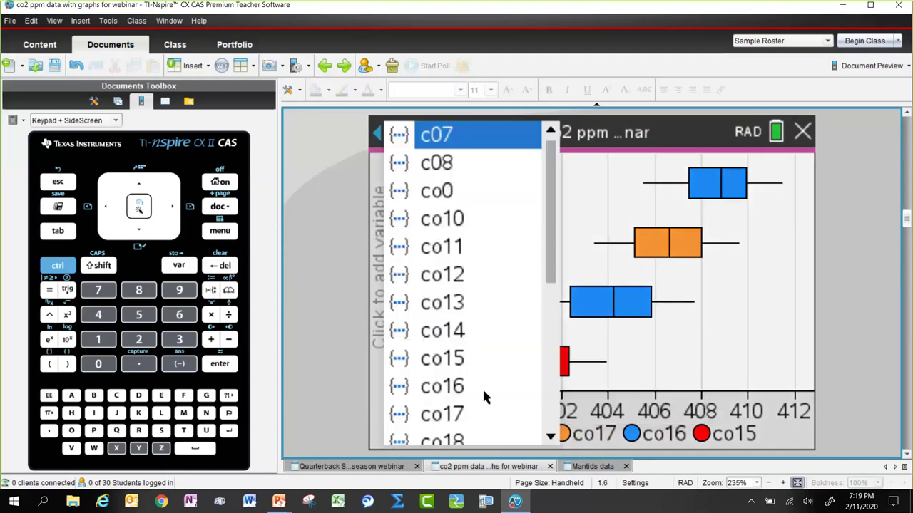
{"action": "left_click", "coordinate": [455, 335]}
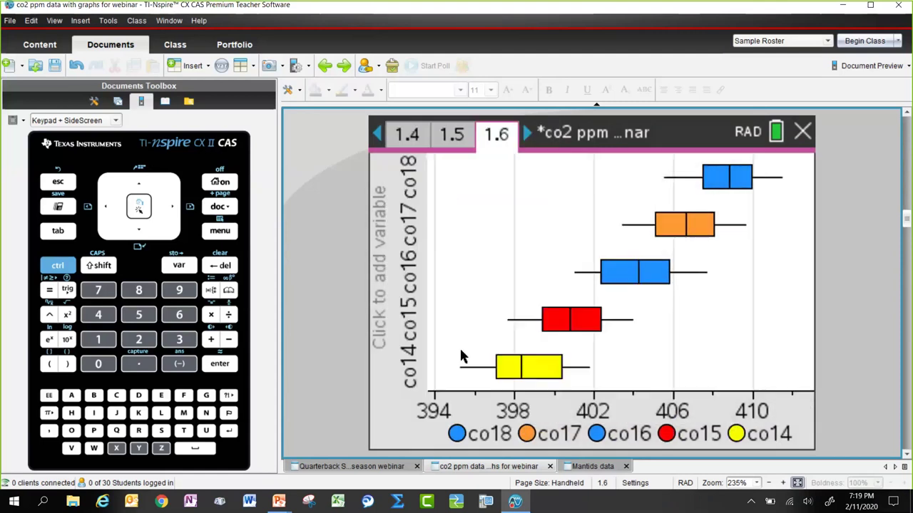
Add co13 and co12 as the sixth and seventh X variables of the stacked box plots.
{"action": "right_click", "coordinate": [438, 423]}
{"action": "left_click", "coordinate": [478, 353]}
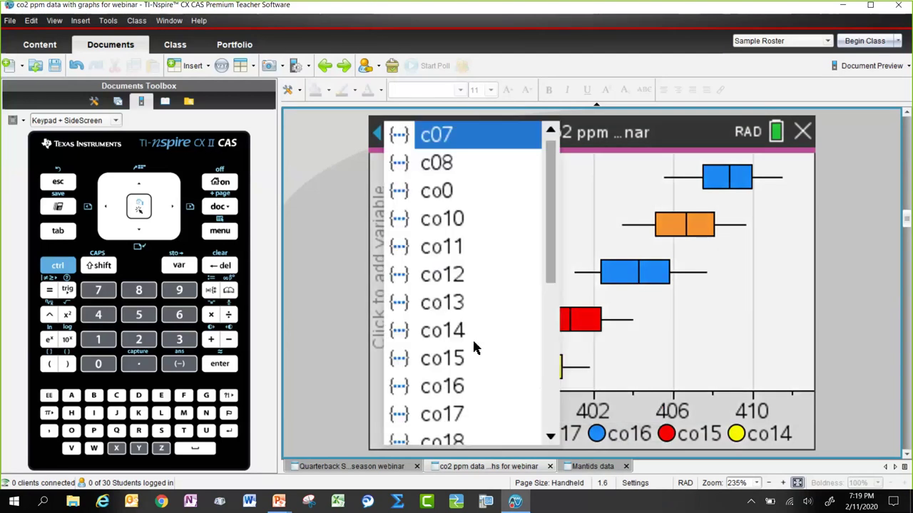
{"action": "left_click", "coordinate": [449, 309]}
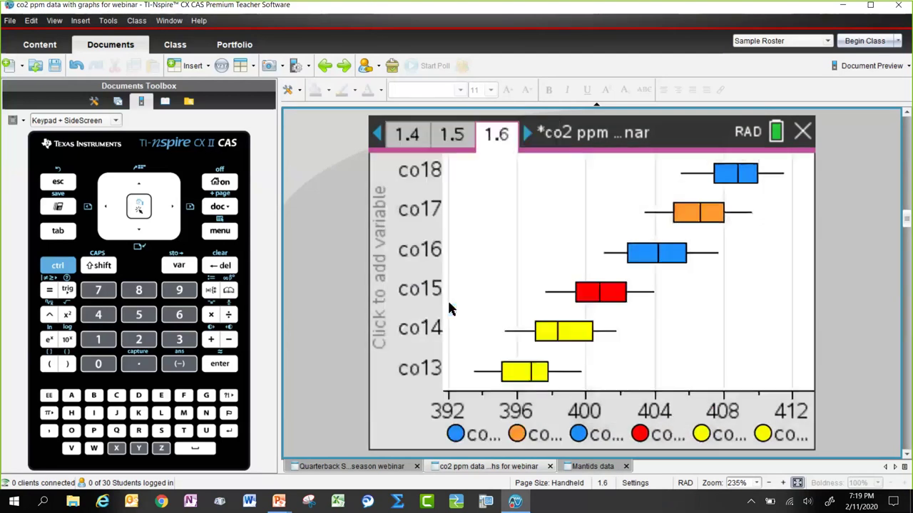
{"action": "right_click", "coordinate": [471, 425]}
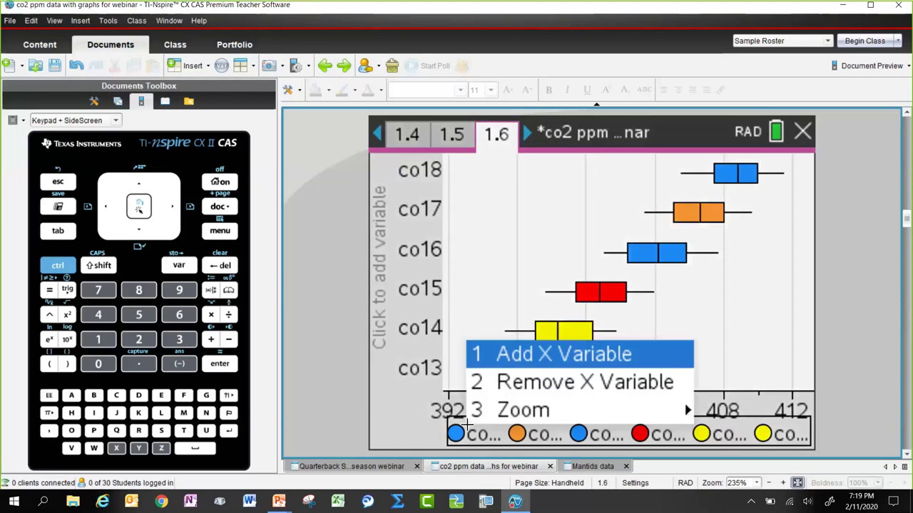
{"action": "left_click", "coordinate": [506, 353]}
{"action": "left_click", "coordinate": [442, 274]}
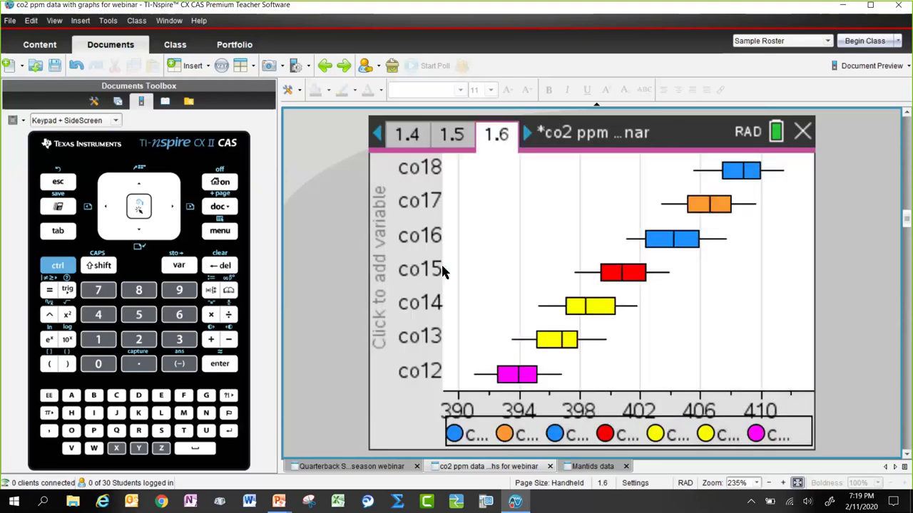
Add co11 and co10 as the eighth and ninth X variables of the stacked box plots.
{"action": "right_click", "coordinate": [478, 425]}
{"action": "left_click", "coordinate": [507, 352]}
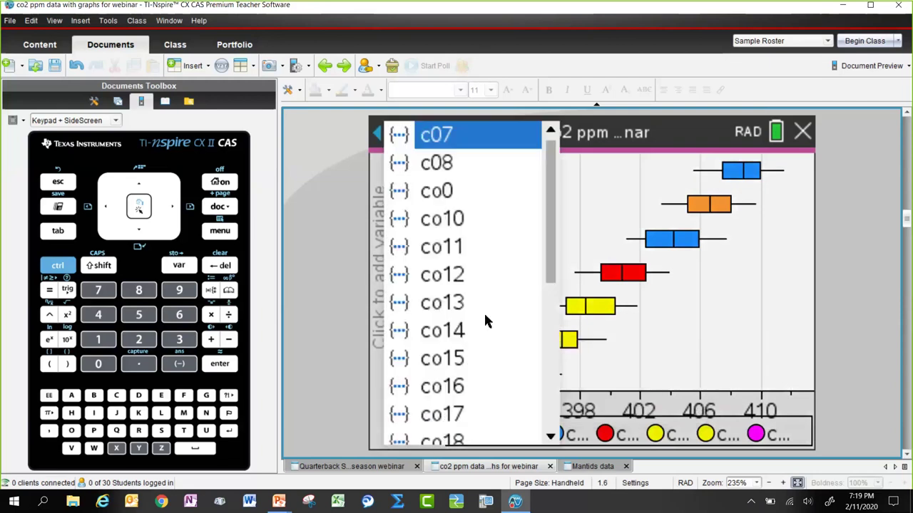
{"action": "left_click", "coordinate": [456, 242]}
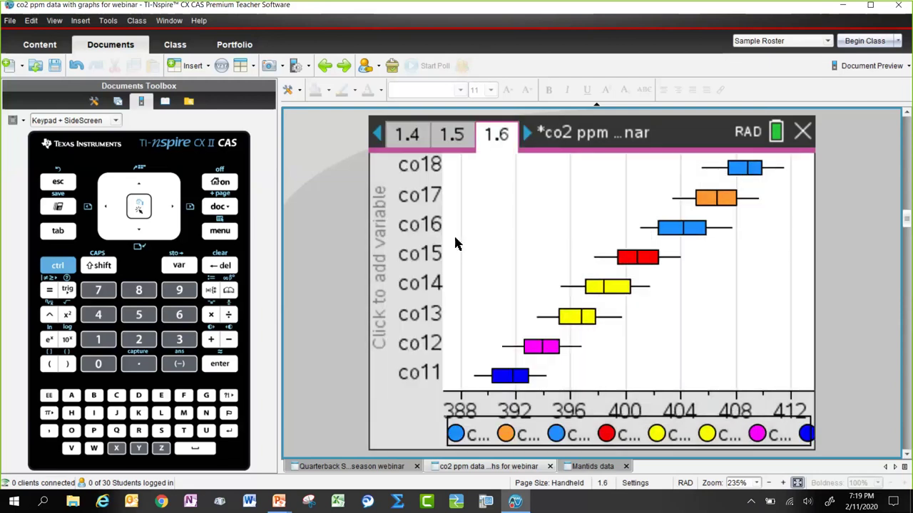
{"action": "right_click", "coordinate": [462, 421]}
{"action": "left_click", "coordinate": [492, 353]}
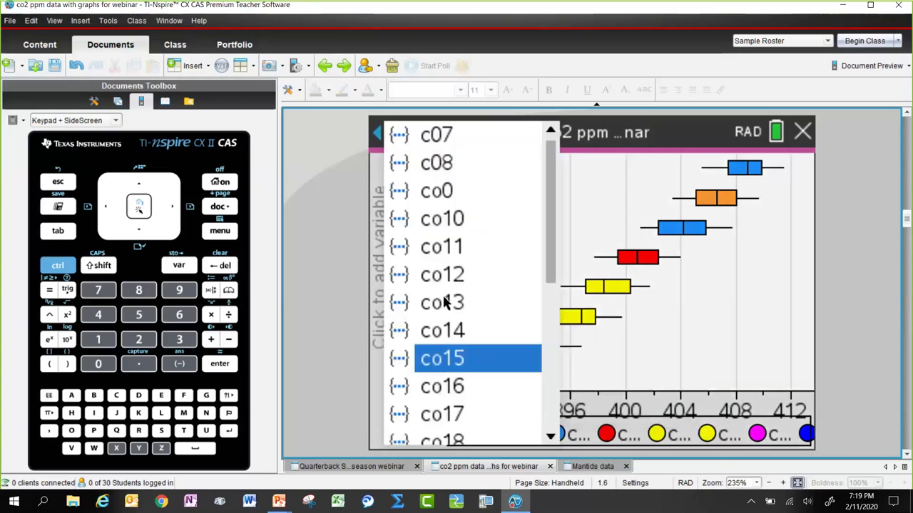
{"action": "left_click", "coordinate": [457, 218]}
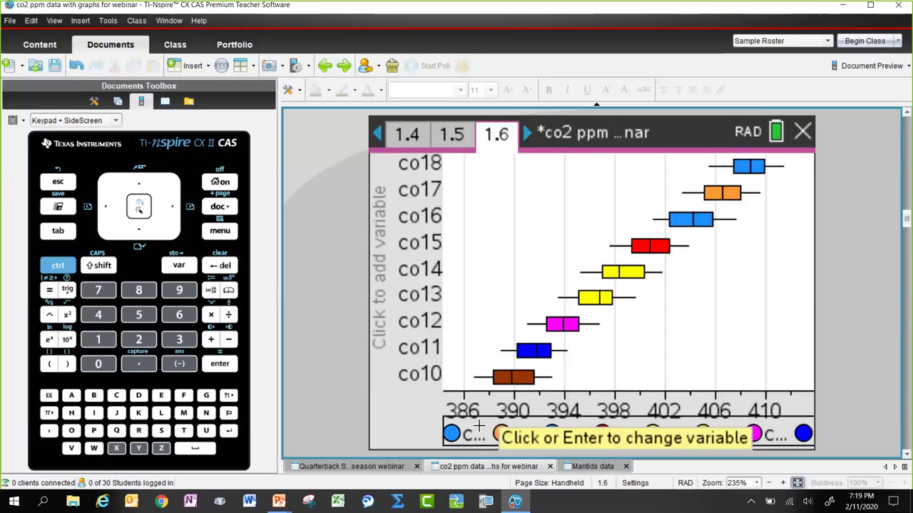
Inspect the quartiles and spread of the stacked yearly box plots from co10 through co18.
{"action": "mouse_move", "coordinate": [506, 385]}
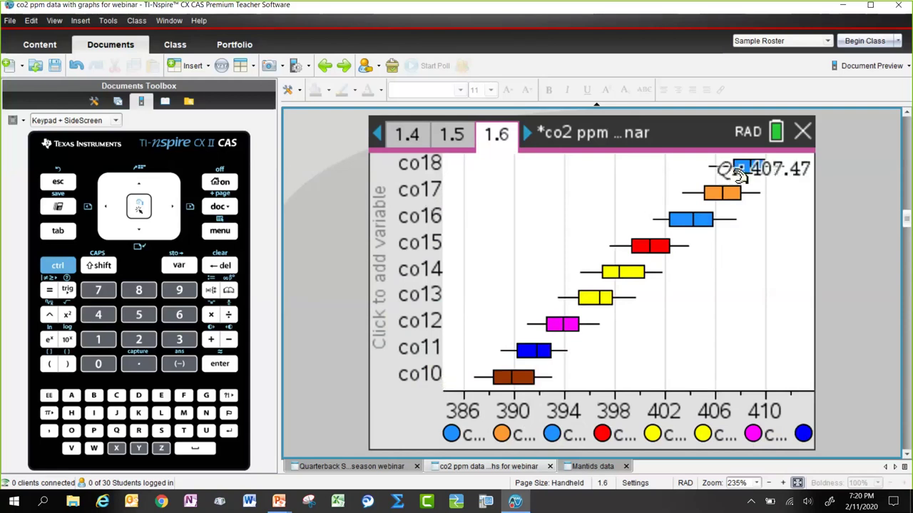
{"action": "mouse_move", "coordinate": [574, 310]}
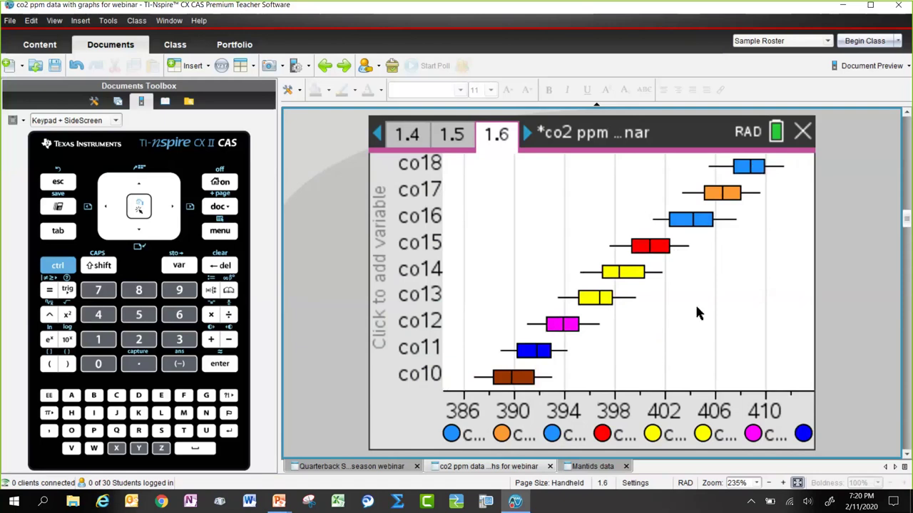
{"action": "mouse_move", "coordinate": [637, 262]}
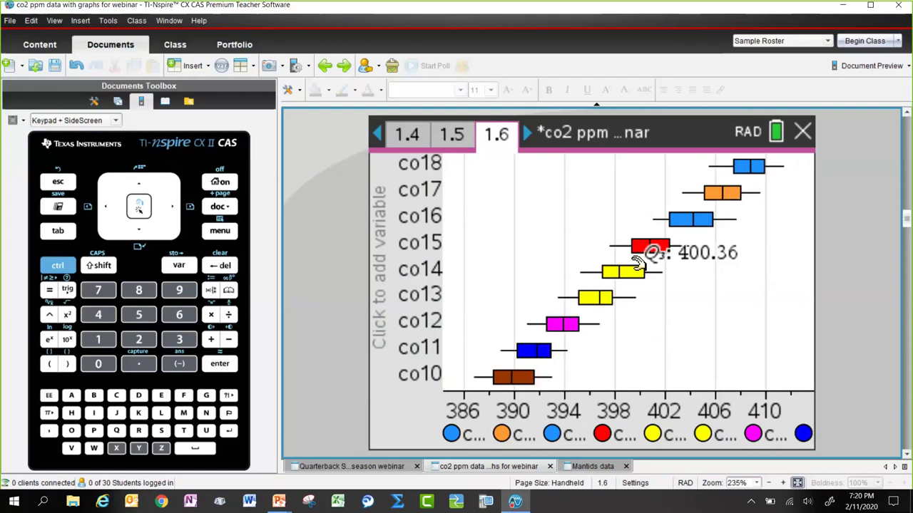
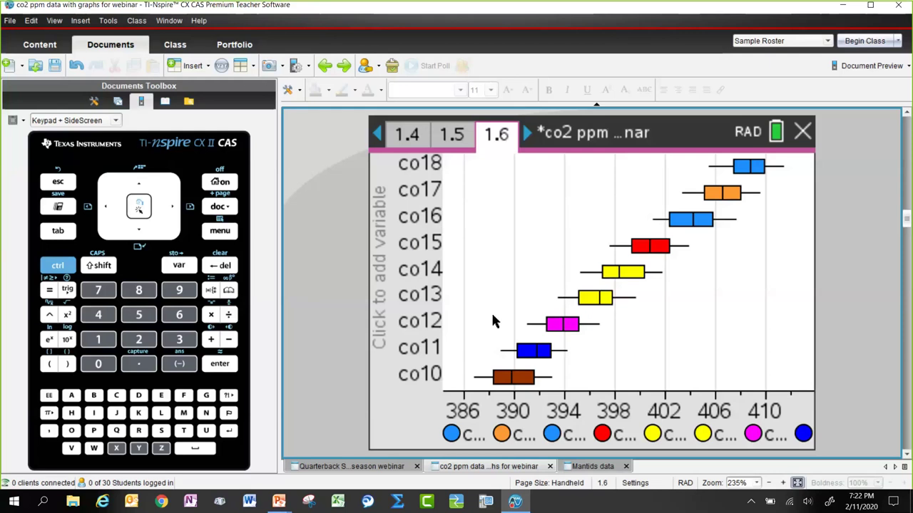
{"action": "mouse_move", "coordinate": [538, 378]}
{"action": "left_click", "coordinate": [737, 224]}
{"action": "left_click", "coordinate": [691, 264]}
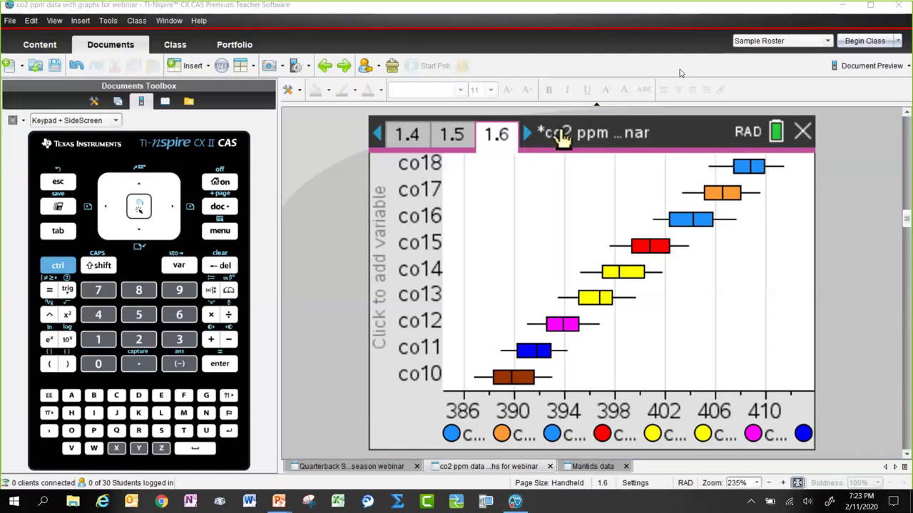
{"action": "mouse_move", "coordinate": [749, 182]}
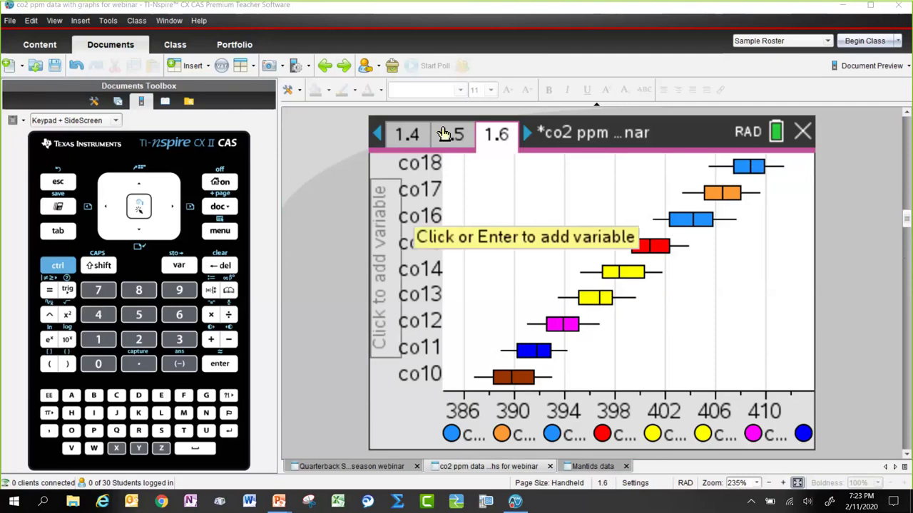
Review the co6 to co18 box plots on page 1.8 and the yearly means and standard deviations on page 1.10.
{"action": "left_click", "coordinate": [525, 134]}
{"action": "left_click", "coordinate": [525, 134]}
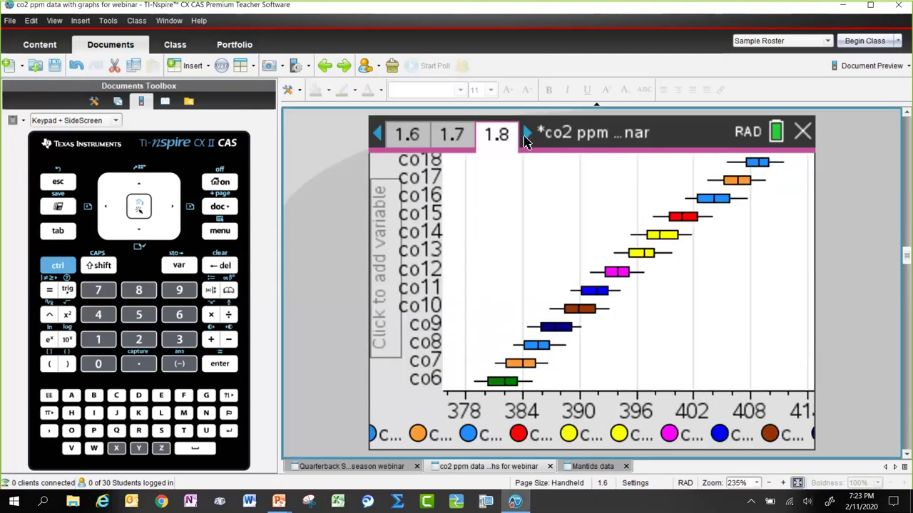
{"action": "left_click", "coordinate": [526, 134]}
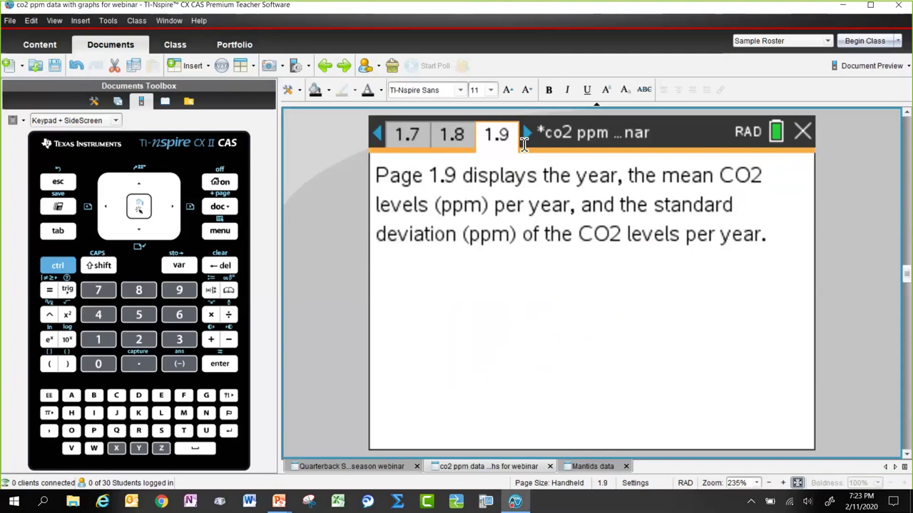
{"action": "left_click", "coordinate": [525, 134]}
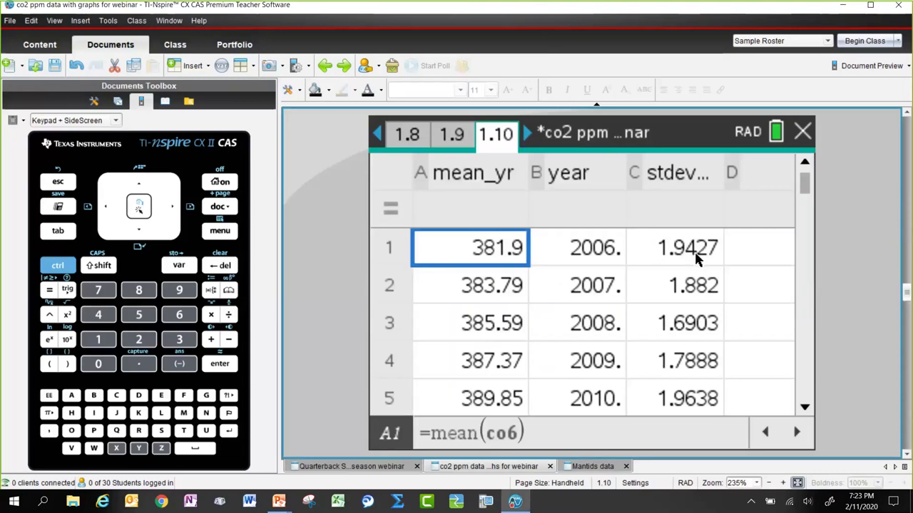
Examine the points and linear regression of mean_yr against year on page 1.11.
{"action": "left_click", "coordinate": [527, 135]}
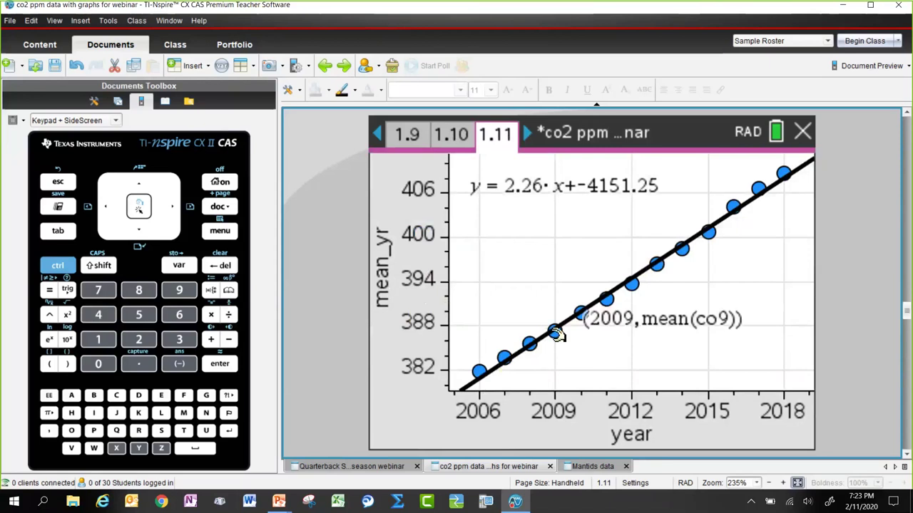
{"action": "mouse_move", "coordinate": [583, 318]}
{"action": "mouse_move", "coordinate": [606, 303]}
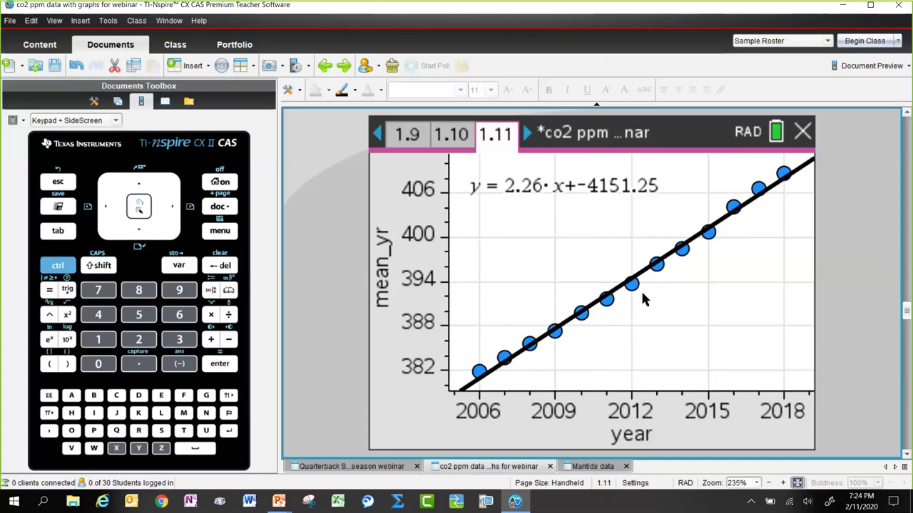
{"action": "mouse_move", "coordinate": [671, 261]}
Review the pages from the co18 and co16 sinusoidal fits on page 1.12 through the co_ppm_mo scatter plot on page 3.2.
{"action": "left_click", "coordinate": [526, 137]}
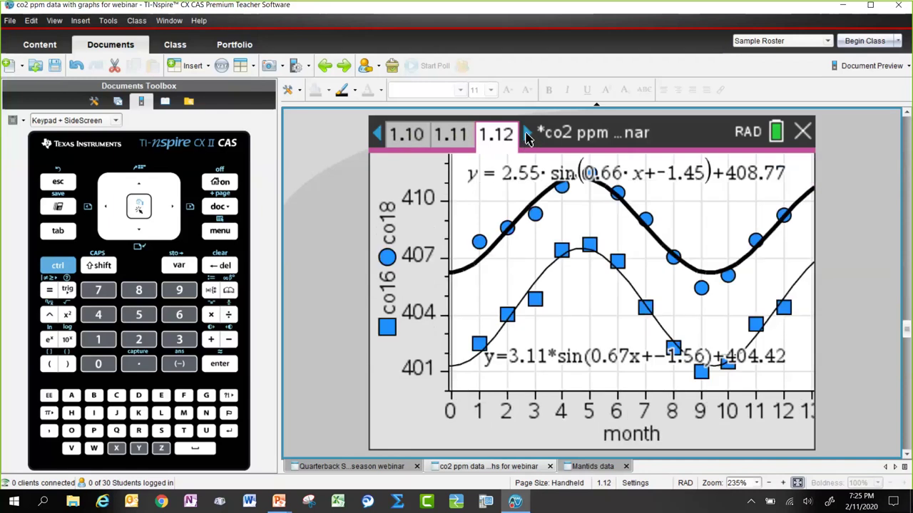
{"action": "left_click", "coordinate": [526, 138]}
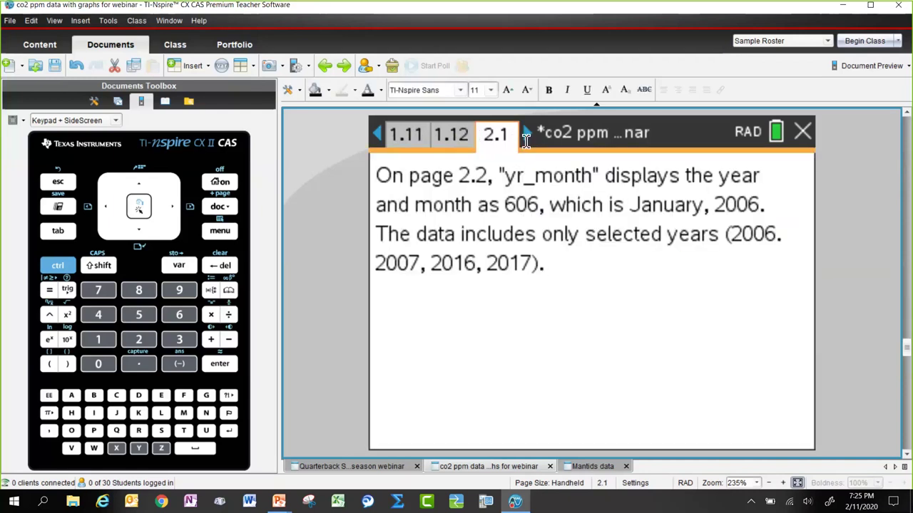
{"action": "left_click", "coordinate": [526, 138]}
{"action": "left_click", "coordinate": [527, 139]}
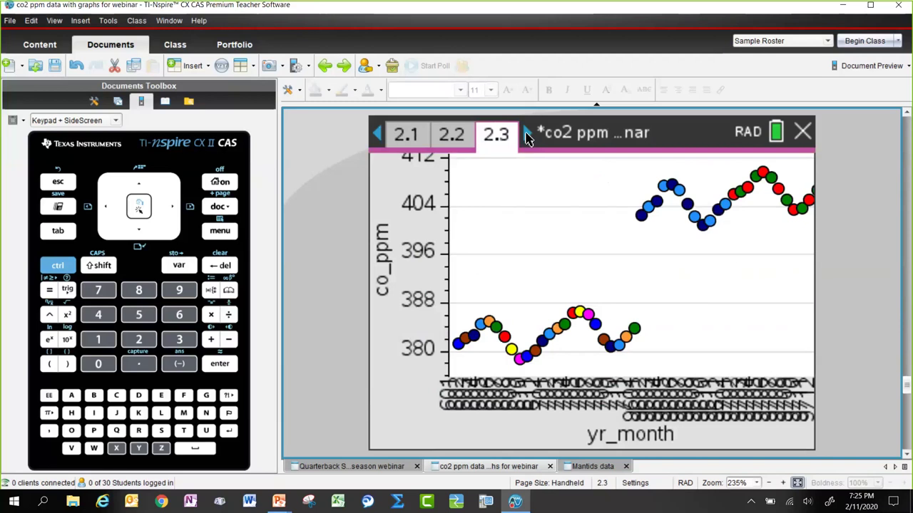
{"action": "left_click", "coordinate": [526, 138]}
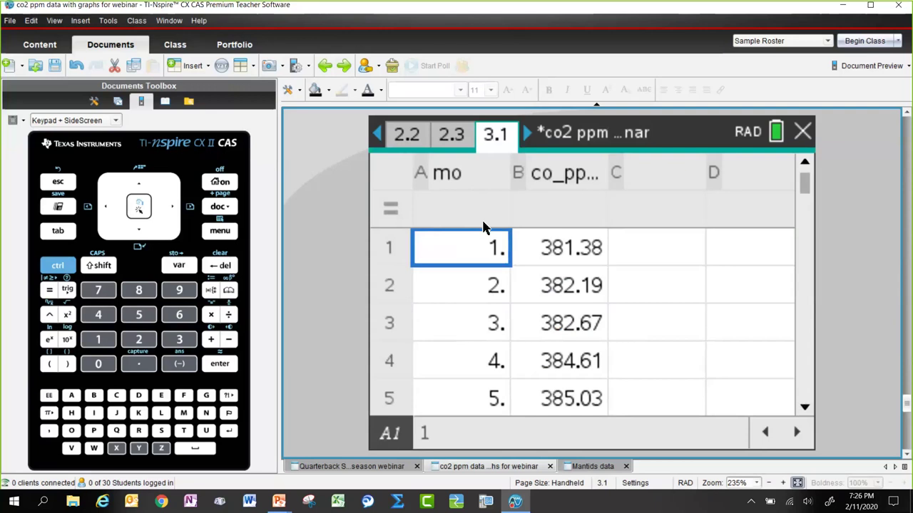
{"action": "left_click", "coordinate": [526, 133]}
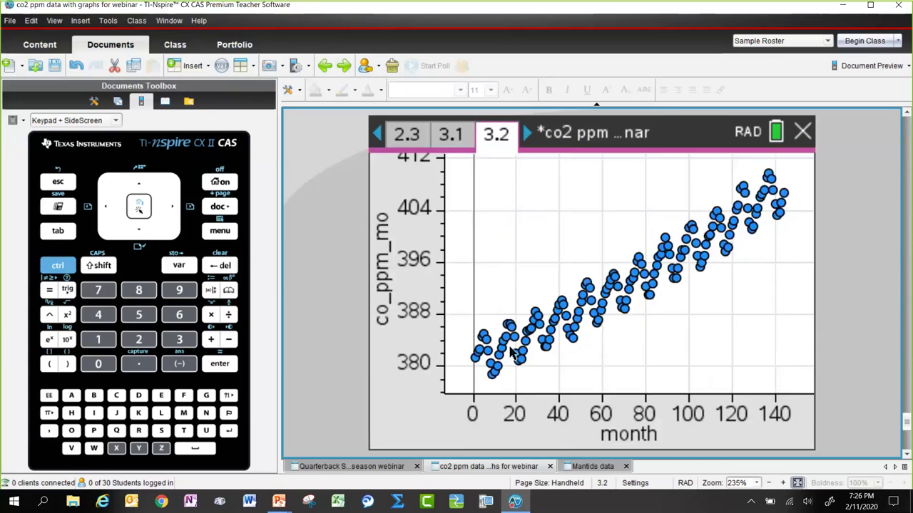
{"action": "mouse_move", "coordinate": [537, 319]}
Compare the linear regression and the f2(x) linear-plus-sine model on page 3.3 by showing each curve's equation.
{"action": "left_click", "coordinate": [525, 134]}
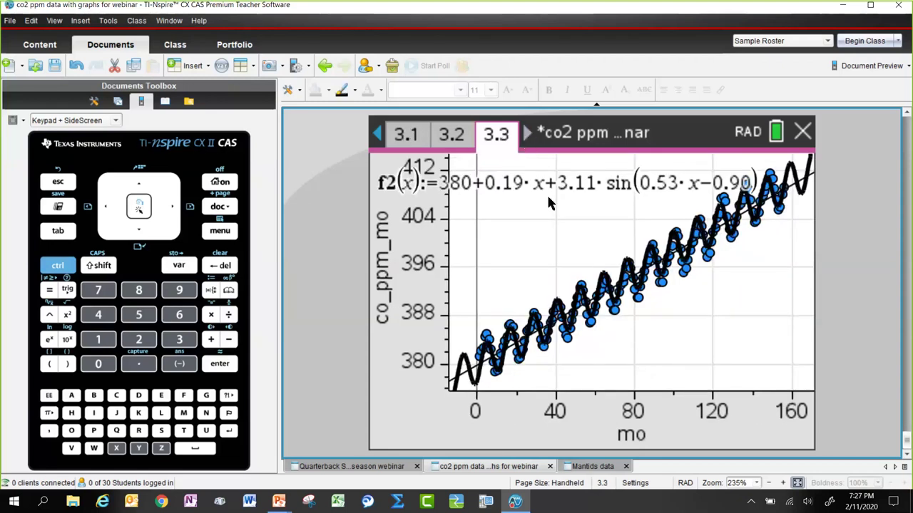
{"action": "left_click", "coordinate": [465, 379]}
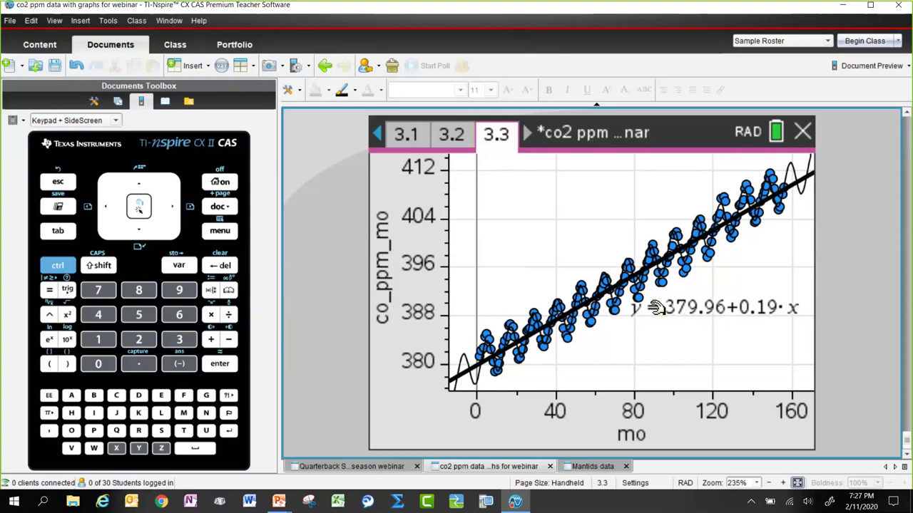
{"action": "left_click", "coordinate": [463, 366]}
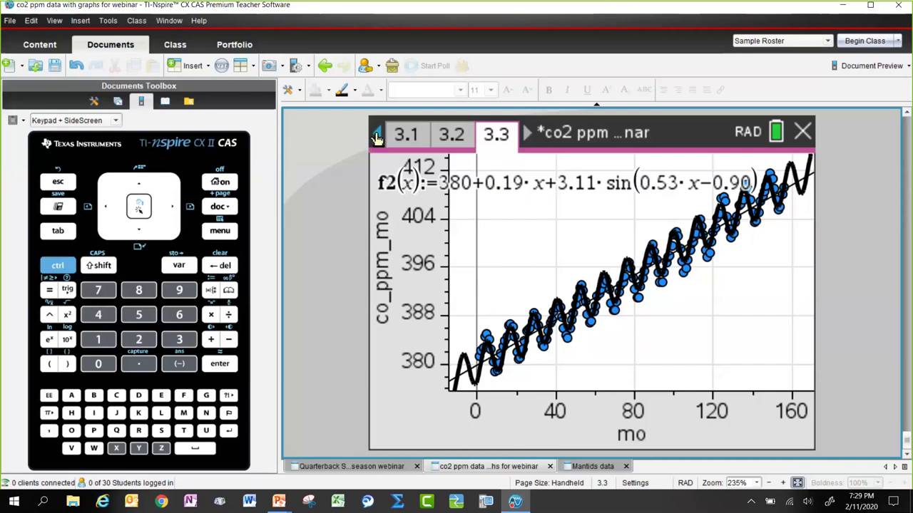
Use the page sorter to revisit the sinusoidal fits on page 1.12, read the page 2.1 notes, and restore the handheld keypad view.
{"action": "key", "text": "ctrl+Up"}
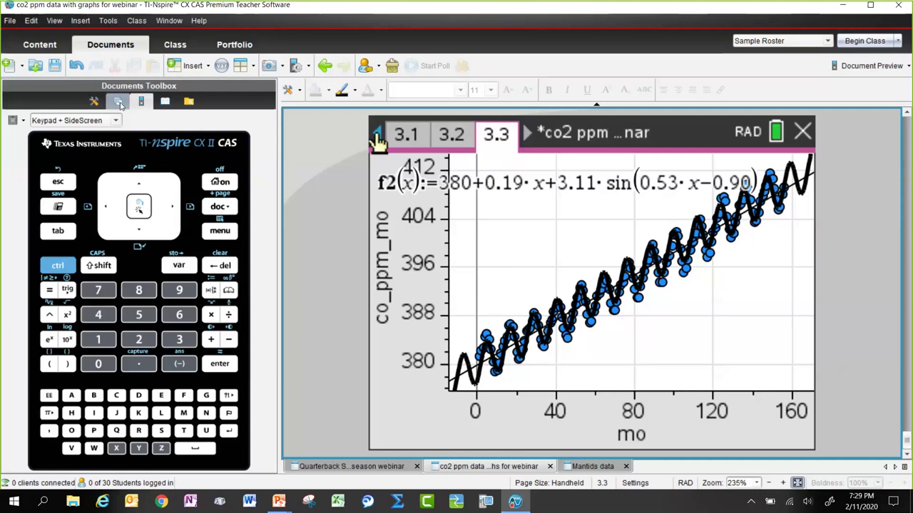
{"action": "scroll", "coordinate": [180, 160], "scroll_direction": "down", "scroll_amount": 5}
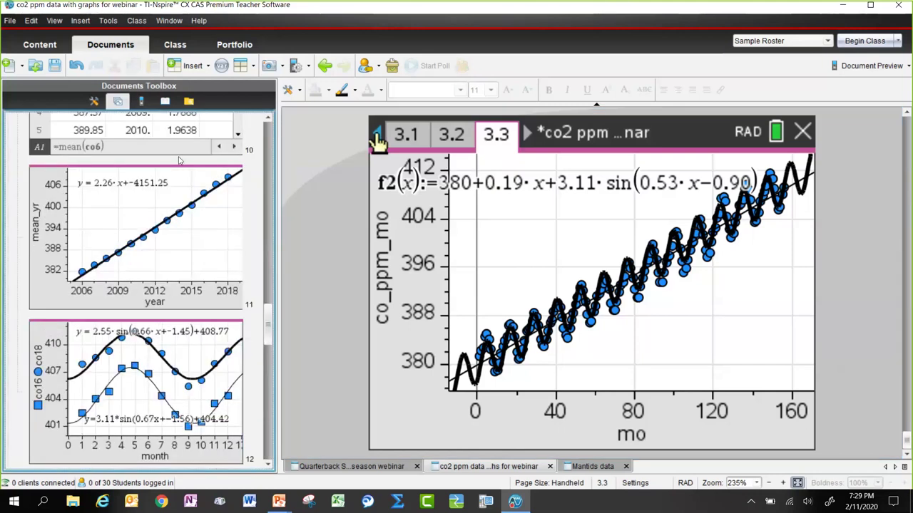
{"action": "left_click", "coordinate": [128, 388]}
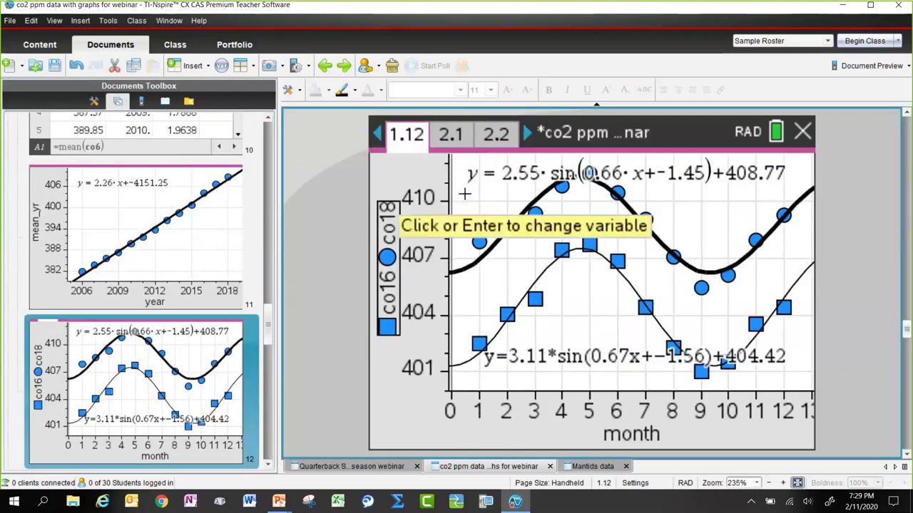
{"action": "left_click", "coordinate": [450, 134]}
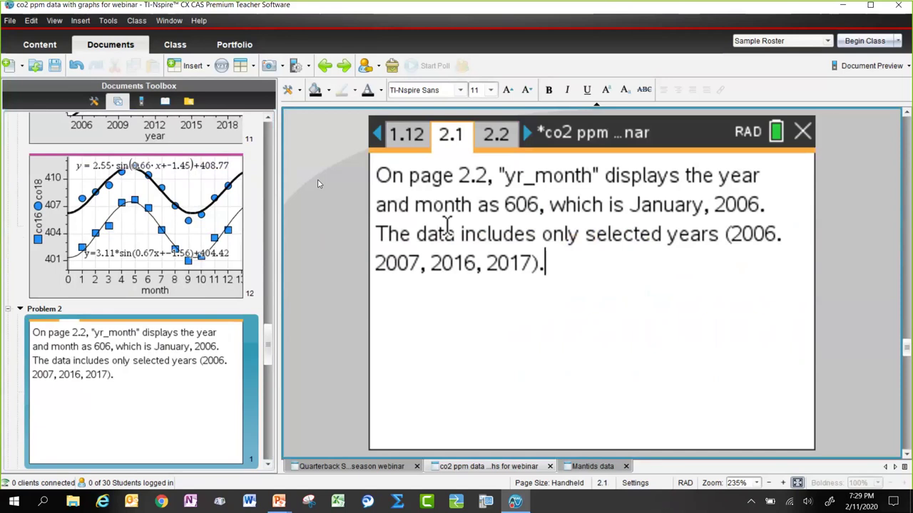
{"action": "left_click", "coordinate": [139, 103]}
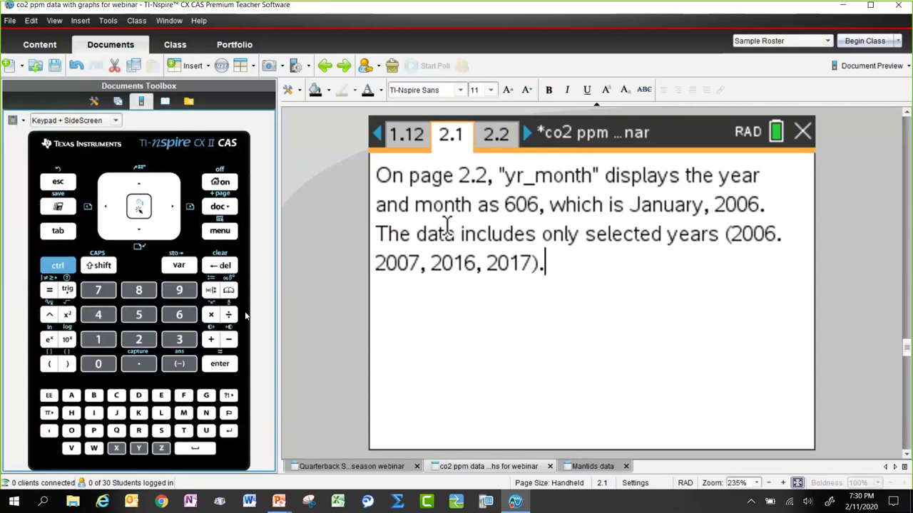
Force the yr_month X variable of the co_ppm scatter plot on page 2.3 to numeric.
{"action": "key", "text": "ctrl+Right"}
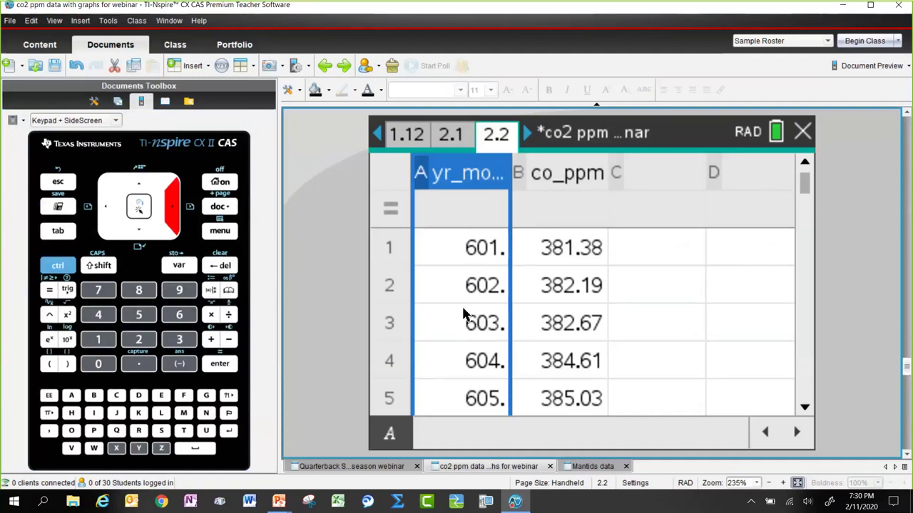
{"action": "left_click", "coordinate": [525, 136]}
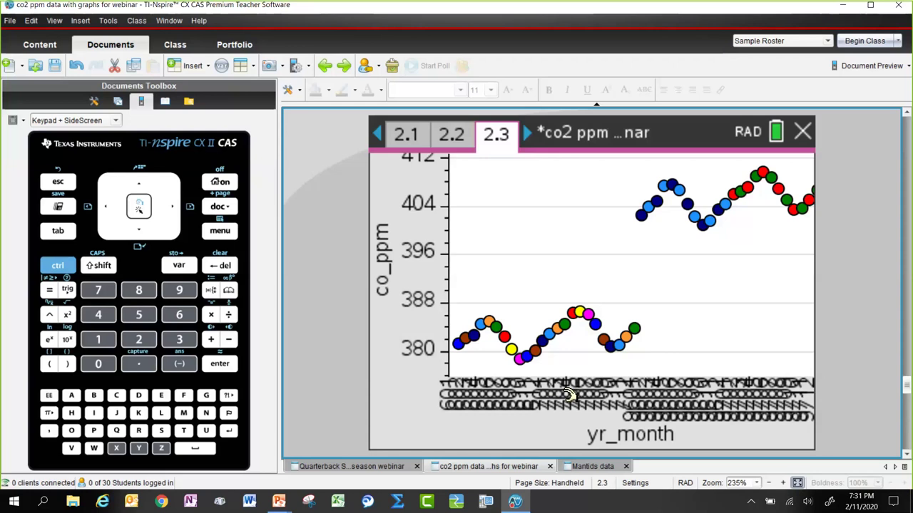
{"action": "right_click", "coordinate": [659, 361]}
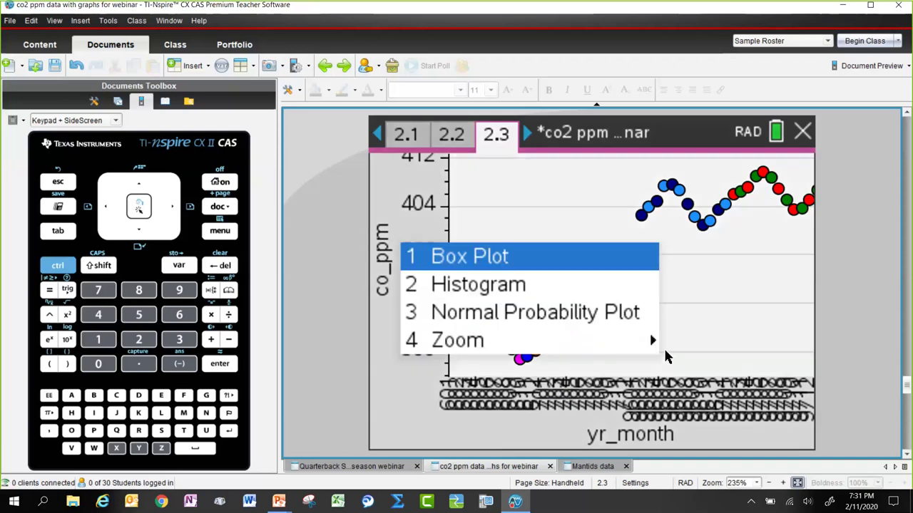
{"action": "key", "text": "Escape"}
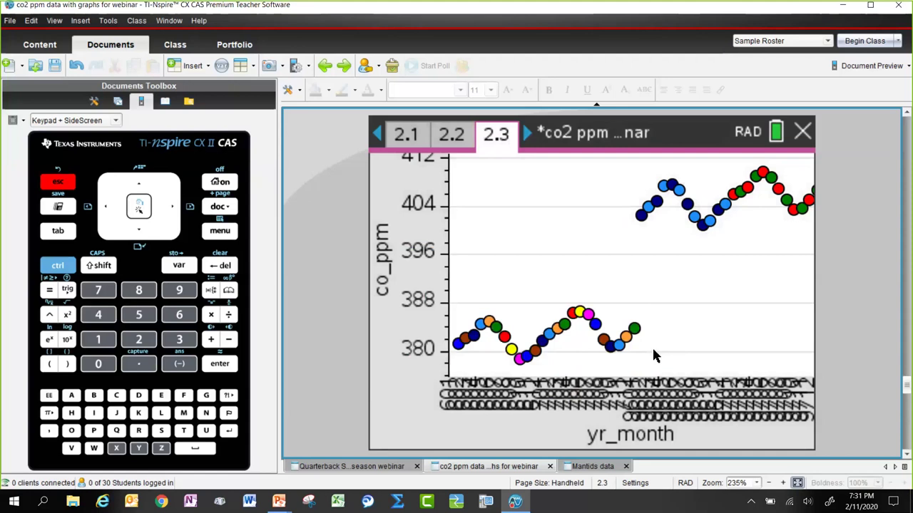
{"action": "right_click", "coordinate": [583, 395]}
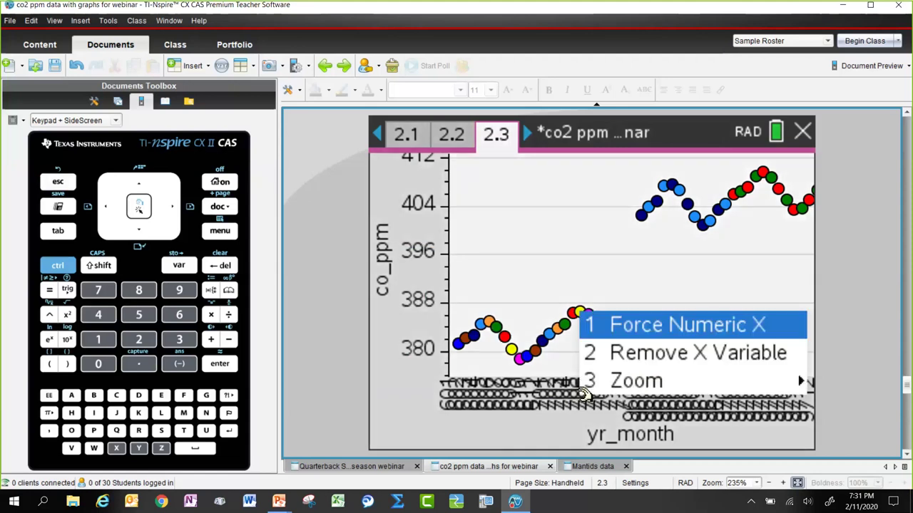
{"action": "left_click", "coordinate": [659, 330]}
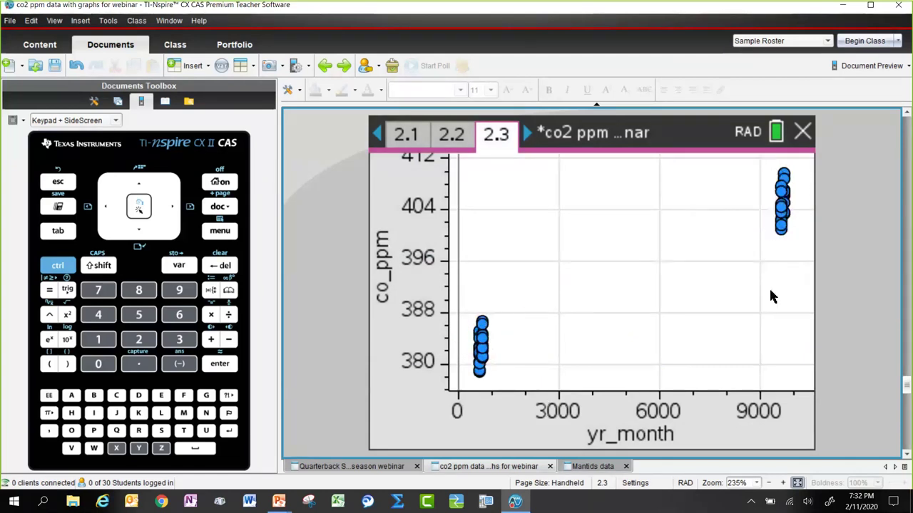
Force the yr_month X variable of the co_ppm scatter plot on page 2.3 to categorical.
{"action": "mouse_move", "coordinate": [484, 371]}
{"action": "right_click", "coordinate": [559, 403]}
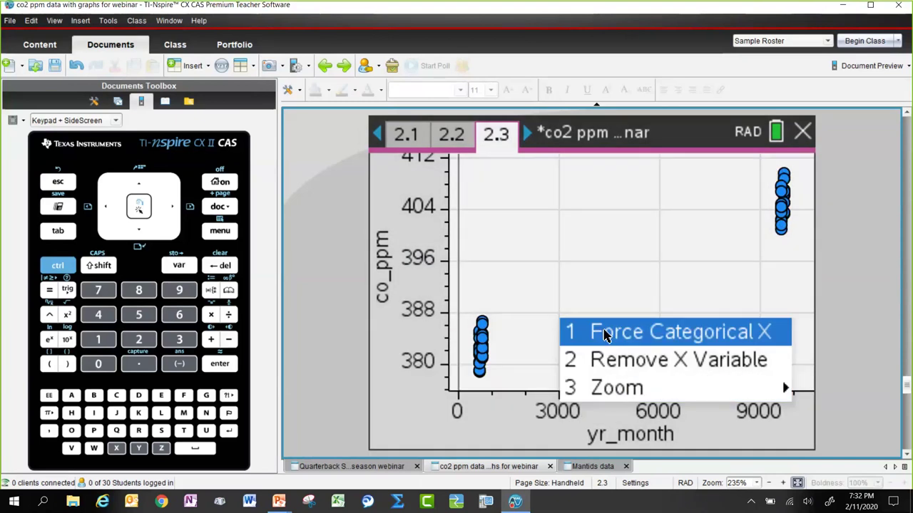
{"action": "left_click", "coordinate": [603, 335]}
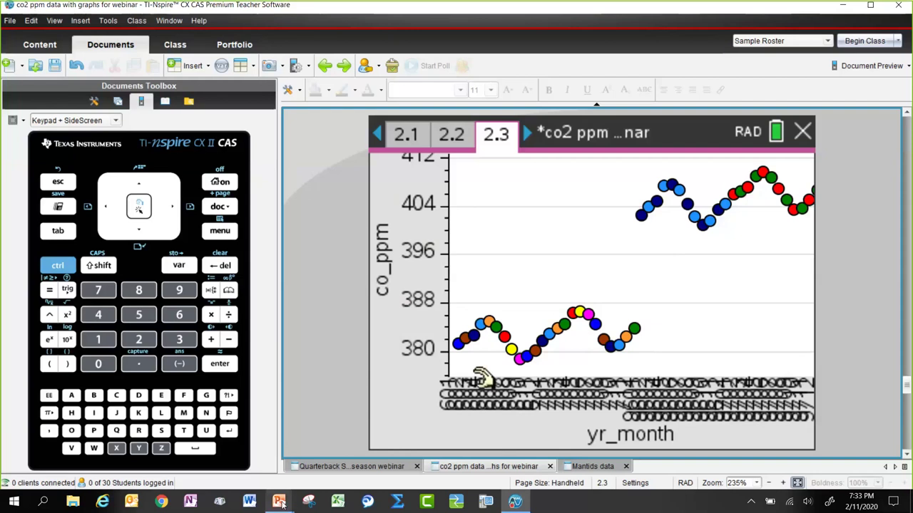
Switch to the Quarterback Statistics document and review its pages from the opening question through the page 1.5 spreadsheet.
{"action": "mouse_move", "coordinate": [279, 504]}
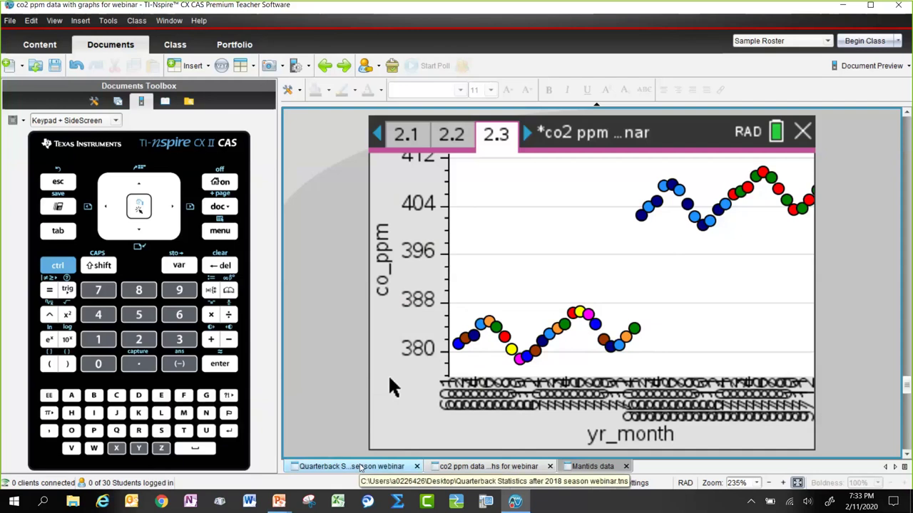
{"action": "left_click", "coordinate": [360, 467]}
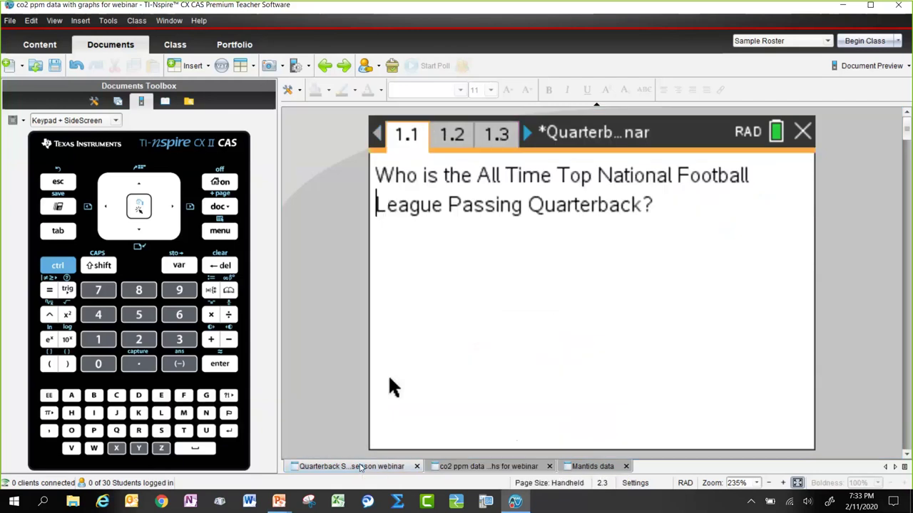
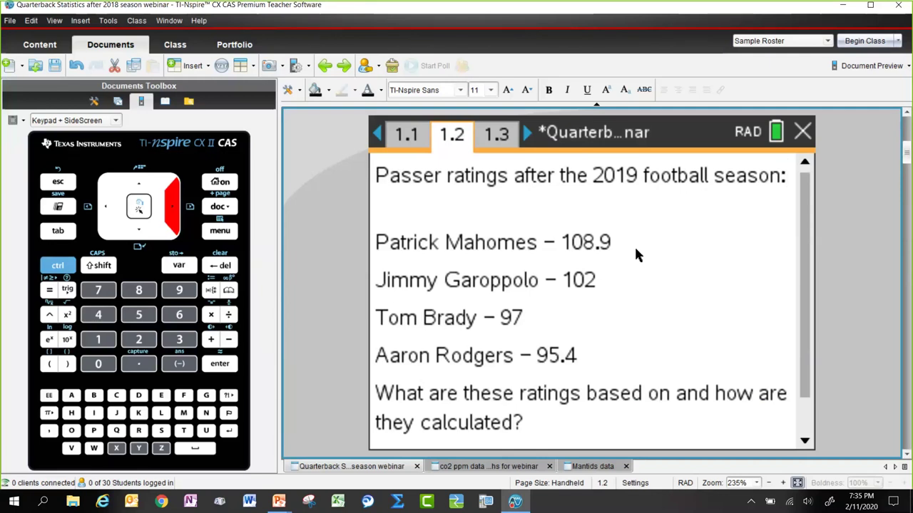
{"action": "key", "text": "ctrl+Right"}
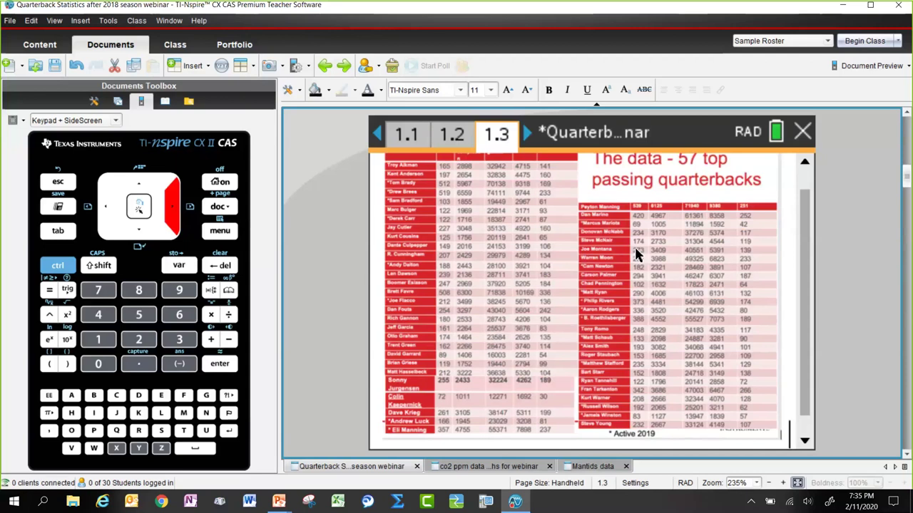
{"action": "key", "text": "ctrl+Right"}
{"action": "key", "text": "ctrl+Right"}
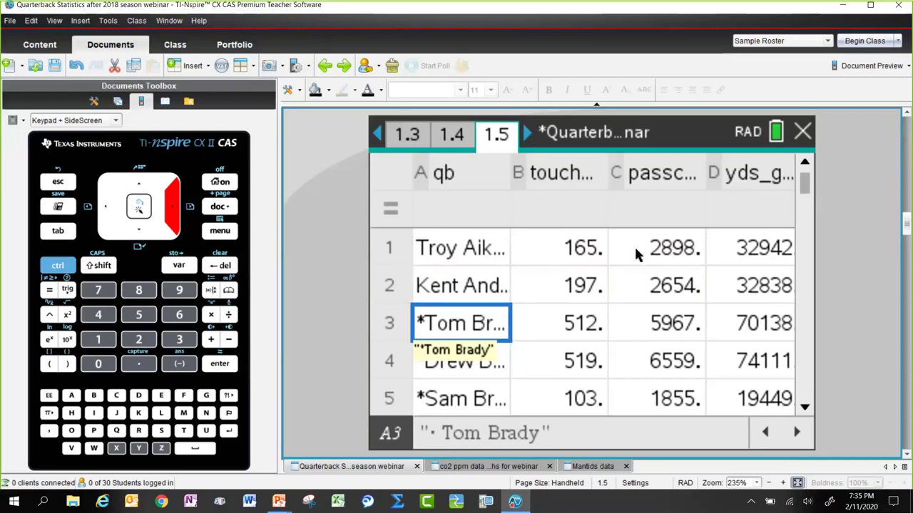
Examine the spreadsheet's statistics columns from touchdowns across to interceptions, and follow the interceptions column down to row 14.
{"action": "key", "text": "Right"}
{"action": "key", "text": "Right"}
{"action": "key", "text": "Right"}
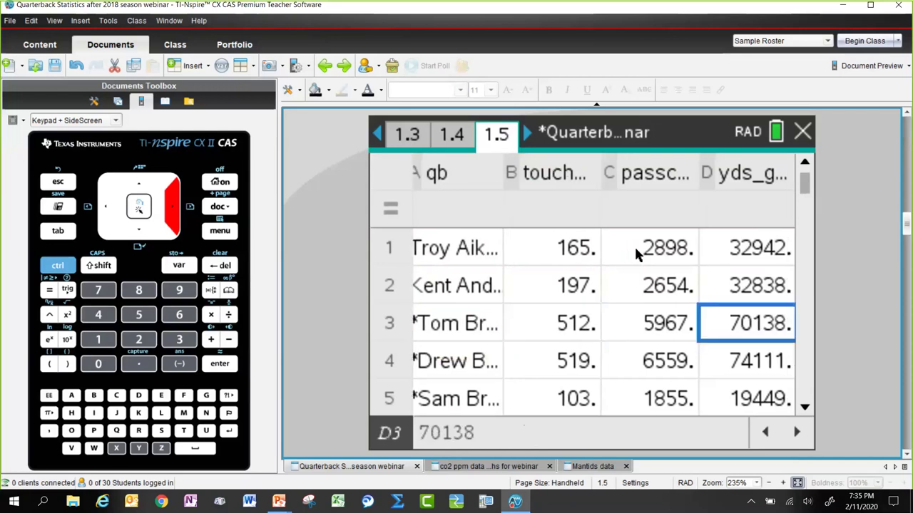
{"action": "key", "text": "Right"}
{"action": "key", "text": "Right"}
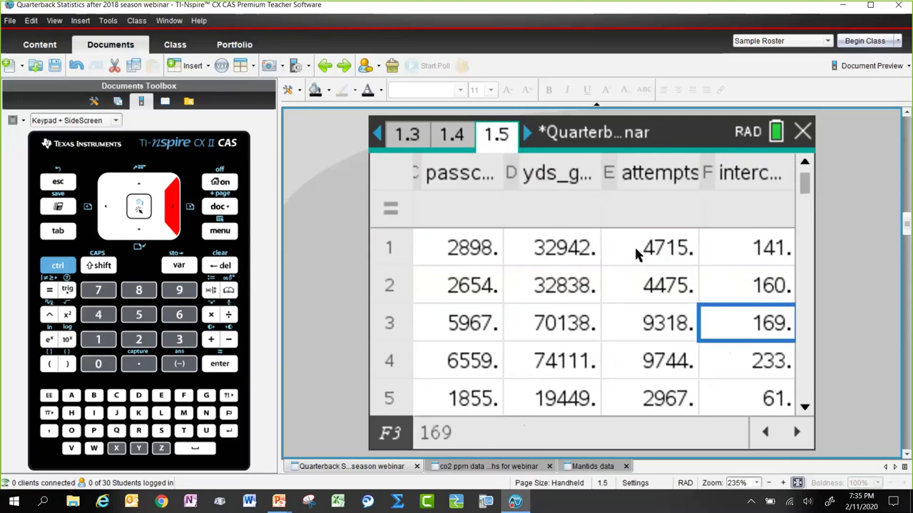
{"action": "key", "text": "Up"}
{"action": "key", "text": "Down"}
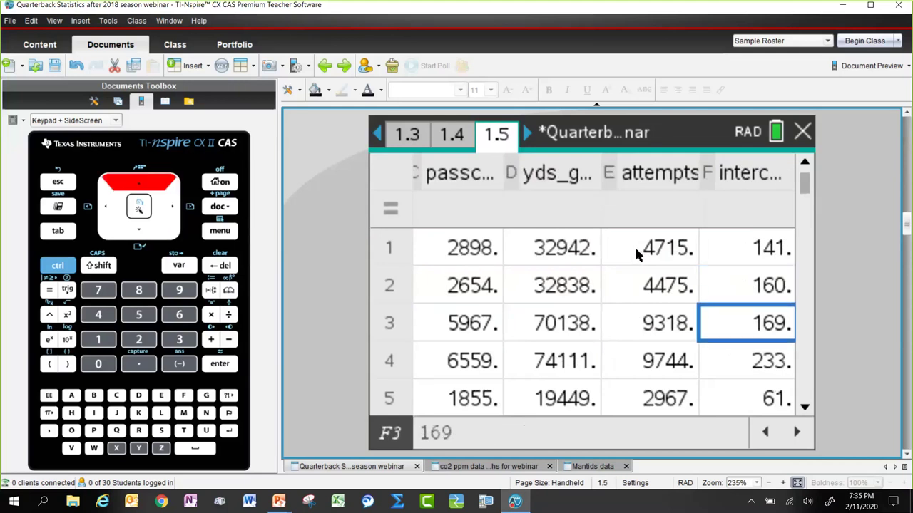
{"action": "key", "text": "Down"}
{"action": "key", "text": "Down"}
{"action": "key", "text": "Down"}
{"action": "key", "text": "Down"}
{"action": "key", "text": "Down"}
{"action": "key", "text": "Down"}
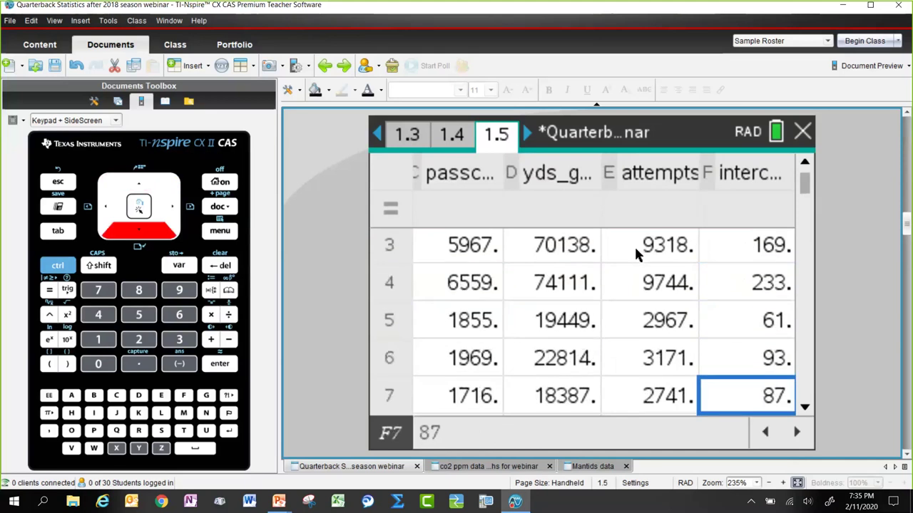
{"action": "key", "text": "Down"}
{"action": "key", "text": "Down"}
{"action": "key", "text": "Down"}
{"action": "key", "text": "Down"}
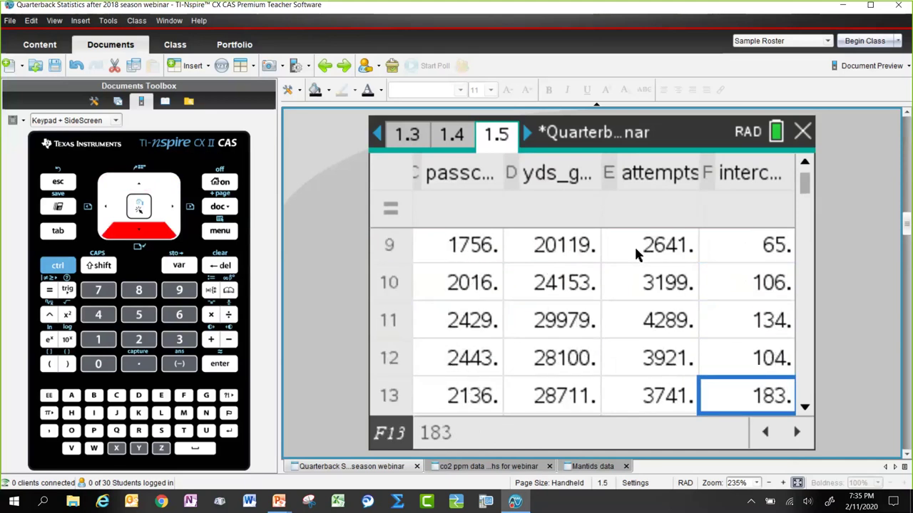
{"action": "key", "text": "Down"}
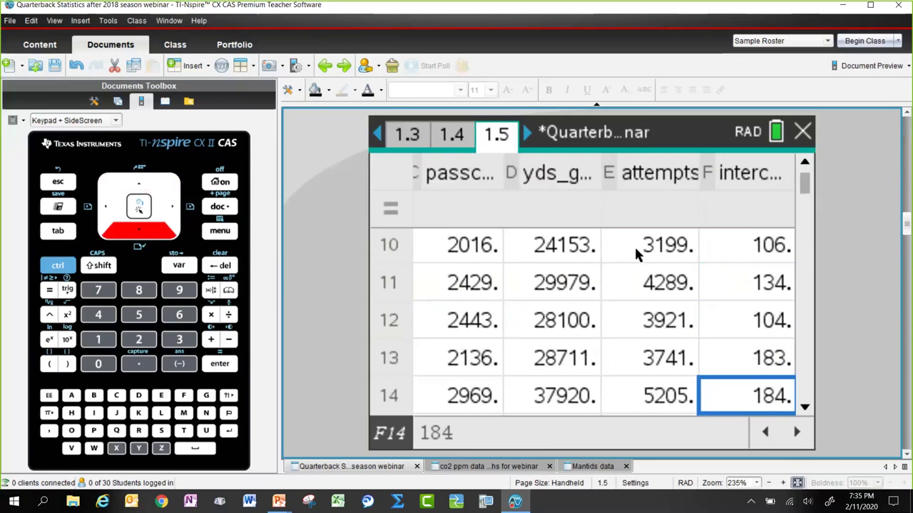
Return to the qb column and check which quarterbacks the rows around row 13 belong to.
{"action": "key", "text": "Up"}
{"action": "key", "text": "Up"}
{"action": "key", "text": "Down"}
{"action": "key", "text": "Left"}
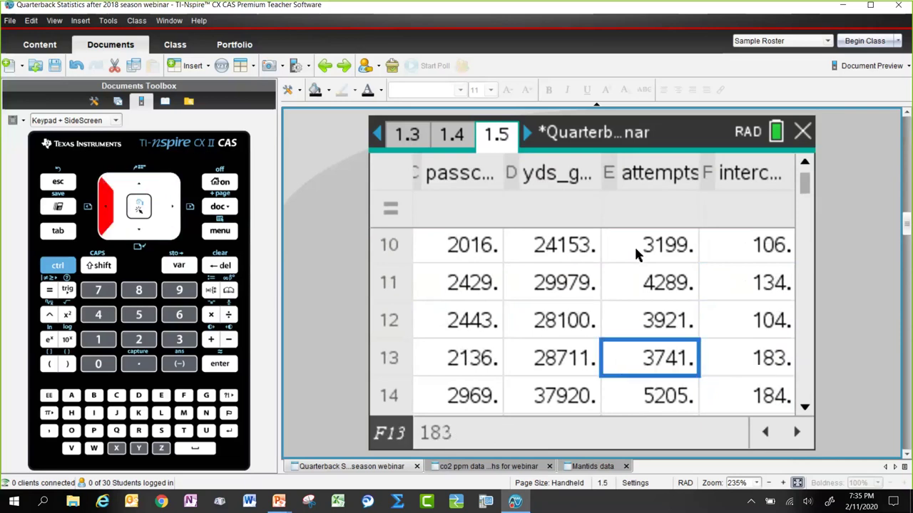
{"action": "key", "text": "Left"}
{"action": "key", "text": "Left"}
{"action": "key", "text": "Left"}
{"action": "key", "text": "Left"}
{"action": "key", "text": "Up"}
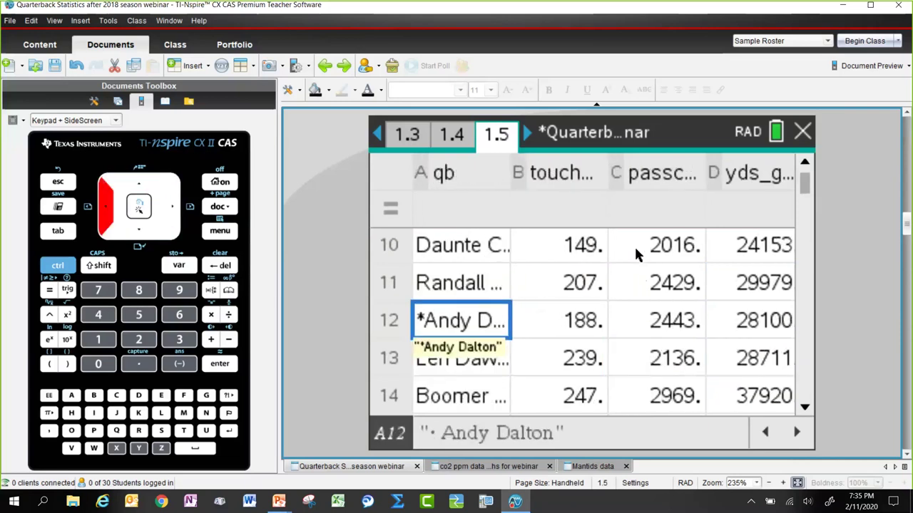
{"action": "key", "text": "Up"}
{"action": "key", "text": "Up"}
{"action": "key", "text": "Up"}
{"action": "key", "text": "Down"}
{"action": "key", "text": "Down"}
{"action": "key", "text": "Down"}
{"action": "key", "text": "Down"}
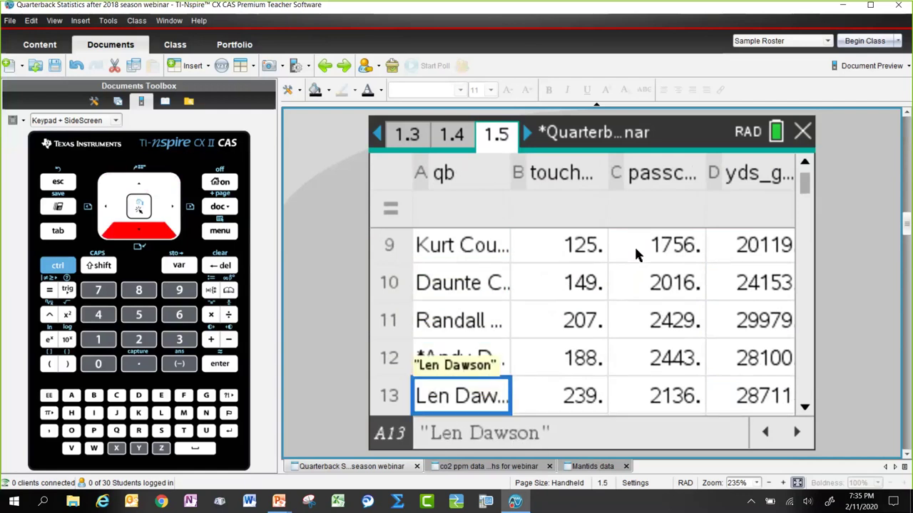
Trace row 16 from the qb column across to interceptions, and compare it with the interceptions in rows 17 to 19.
{"action": "key", "text": "Down"}
{"action": "key", "text": "Down"}
{"action": "key", "text": "Down"}
{"action": "key", "text": "Right"}
{"action": "key", "text": "Right"}
{"action": "key", "text": "Right"}
{"action": "key", "text": "Right"}
{"action": "key", "text": "Right"}
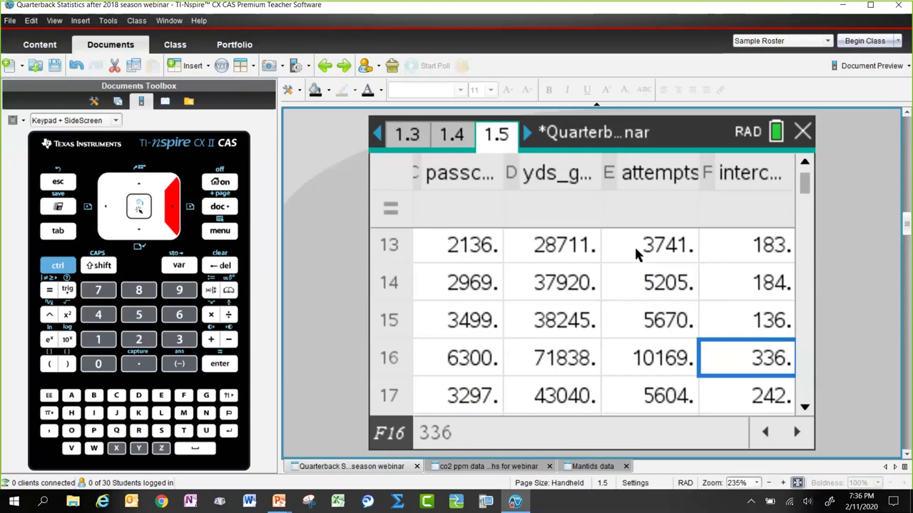
{"action": "key", "text": "Down"}
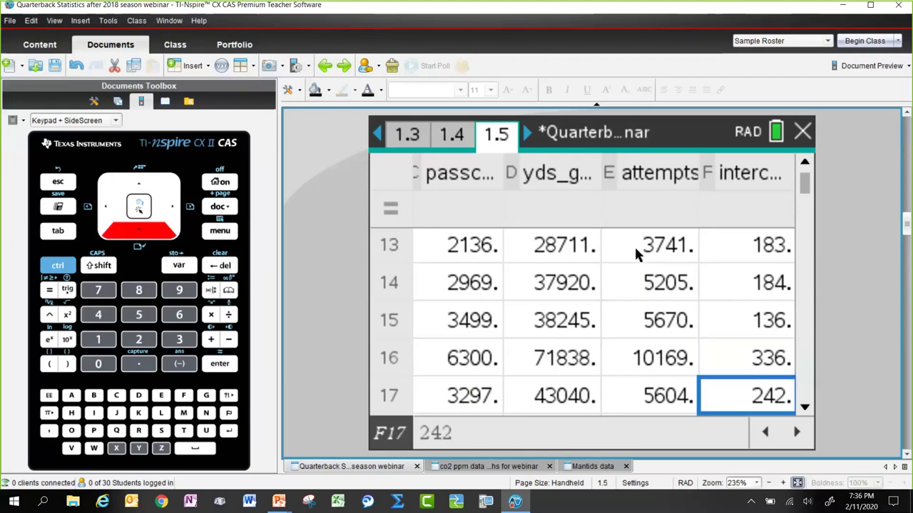
{"action": "key", "text": "Down"}
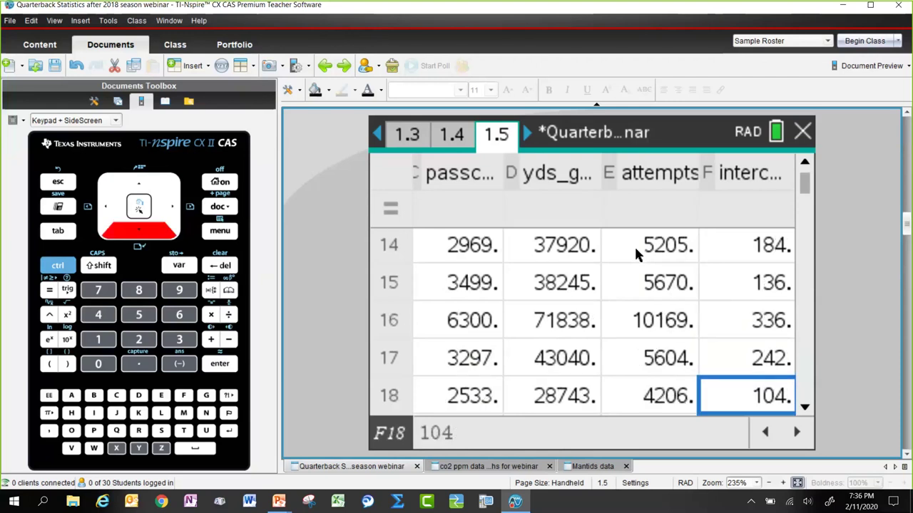
{"action": "key", "text": "Down"}
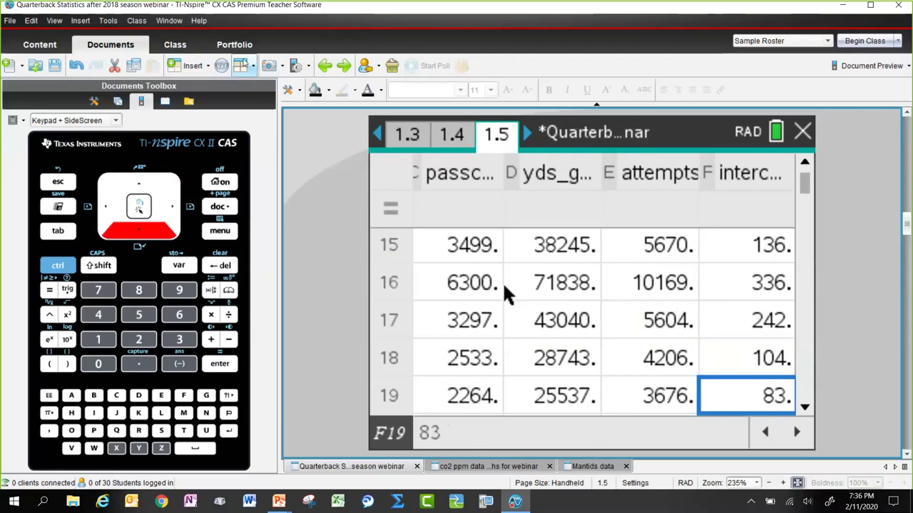
Insert a Data & Statistics page after page 1.5 and plot interceptions on the horizontal axis, inspecting the far outlier's value.
{"action": "left_click", "coordinate": [189, 66]}
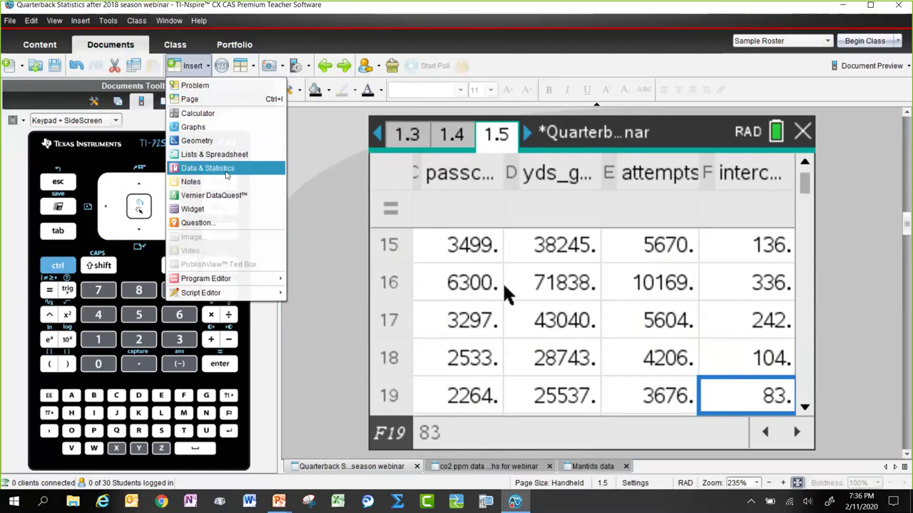
{"action": "left_click", "coordinate": [226, 168]}
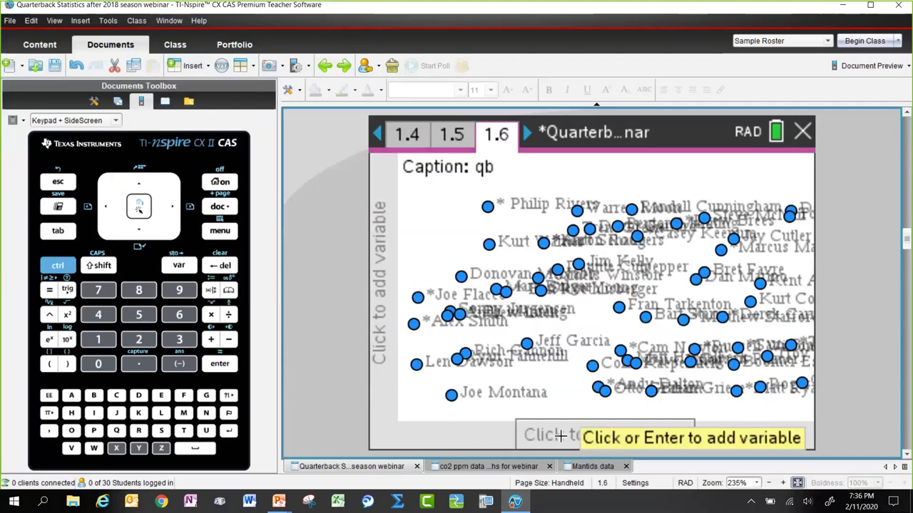
{"action": "left_click", "coordinate": [560, 435]}
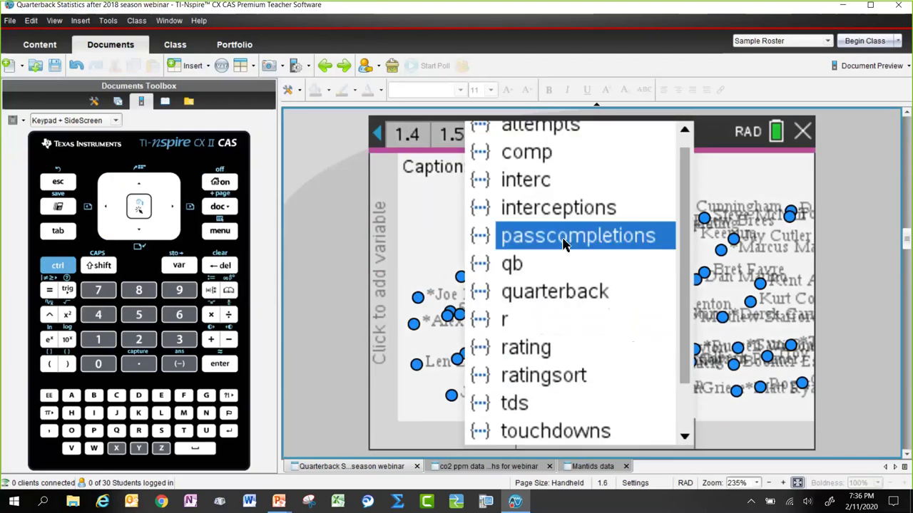
{"action": "left_click", "coordinate": [569, 208]}
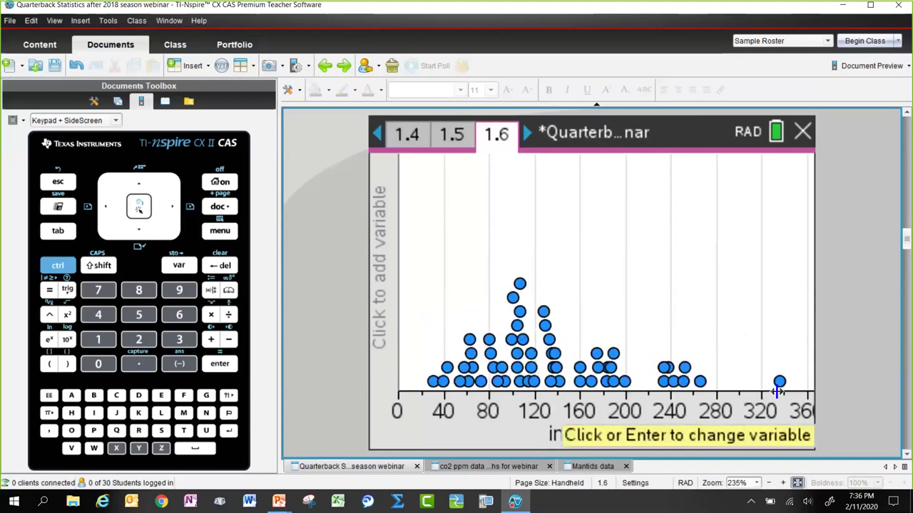
{"action": "mouse_move", "coordinate": [779, 382]}
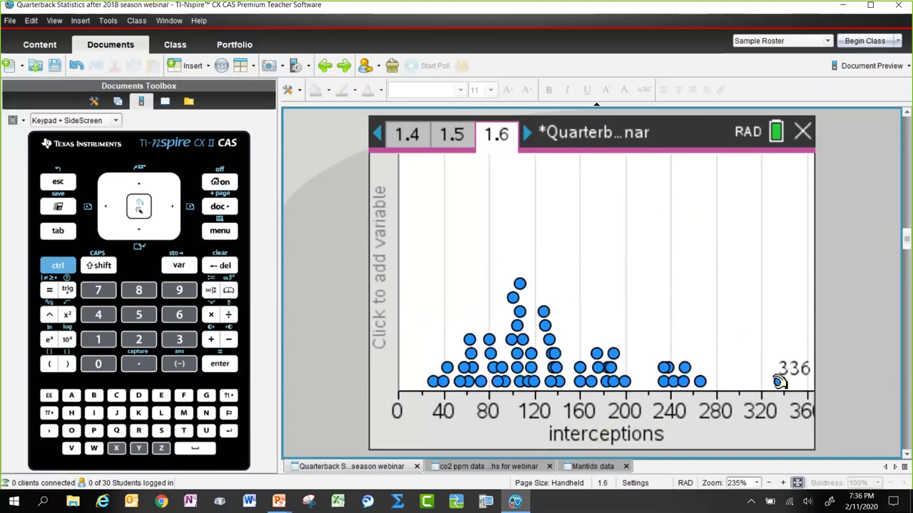
Add comp as the vertical variable of the interceptions plot and inspect the coordinates of the outlying points.
{"action": "left_click", "coordinate": [380, 304]}
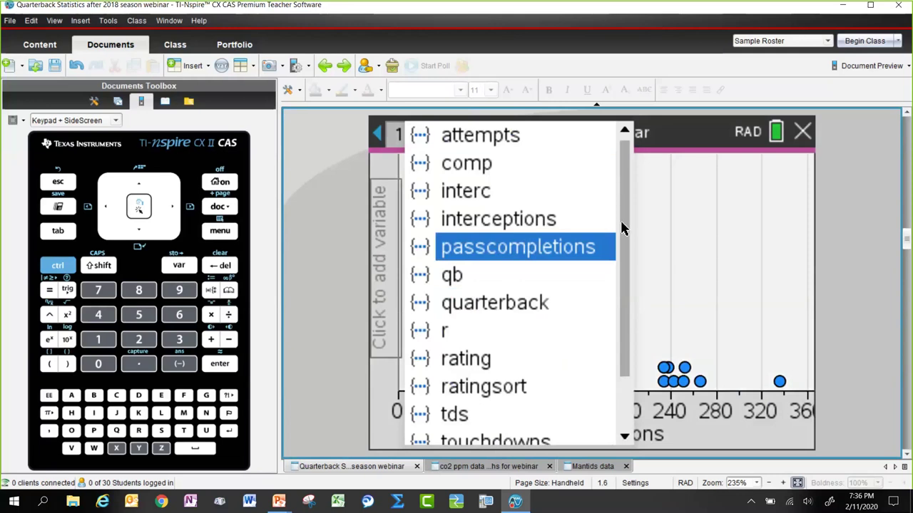
{"action": "left_click", "coordinate": [517, 170]}
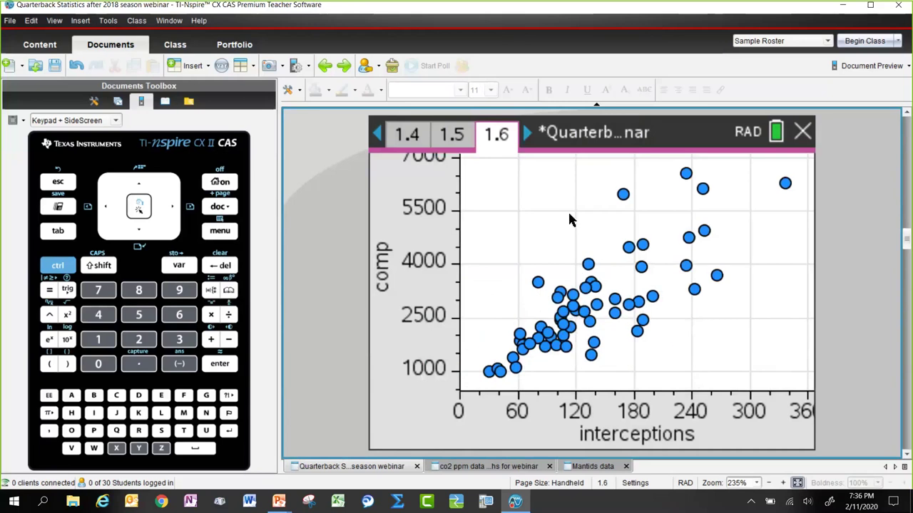
{"action": "mouse_move", "coordinate": [788, 181]}
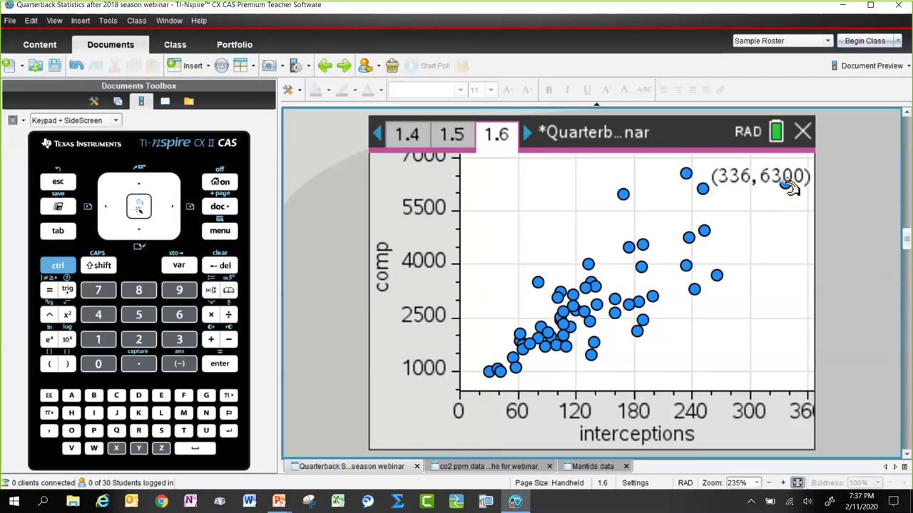
{"action": "mouse_move", "coordinate": [687, 174]}
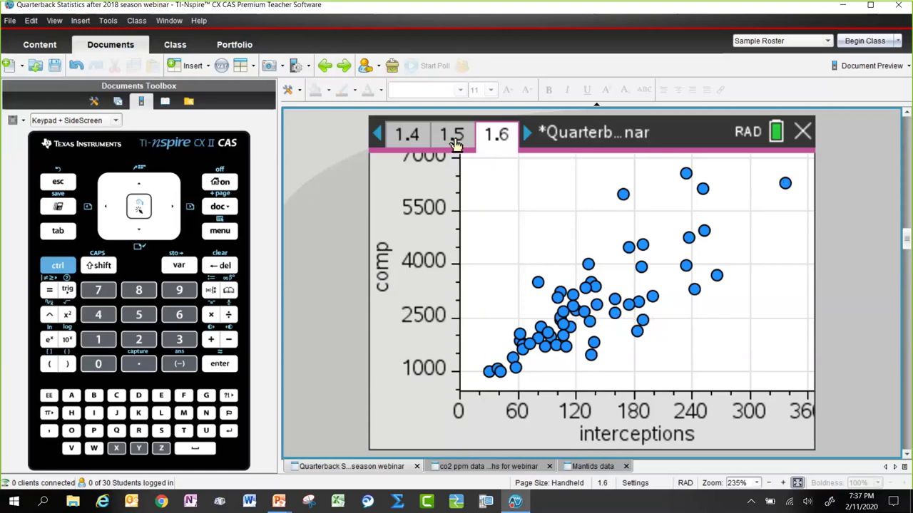
{"action": "mouse_move", "coordinate": [643, 247]}
Select the point with the fewest interceptions in the scatter plot and look for its row in the page 1.5 spreadsheet.
{"action": "left_click", "coordinate": [489, 371]}
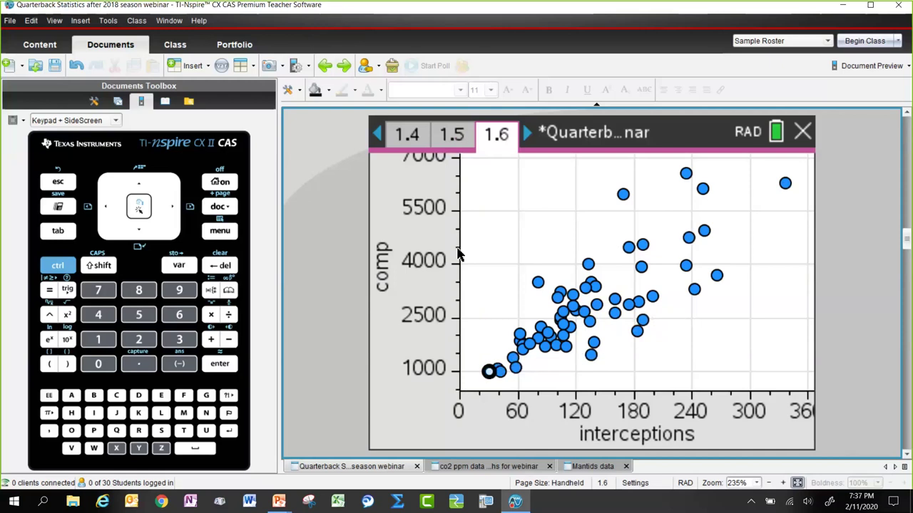
{"action": "left_click", "coordinate": [454, 136]}
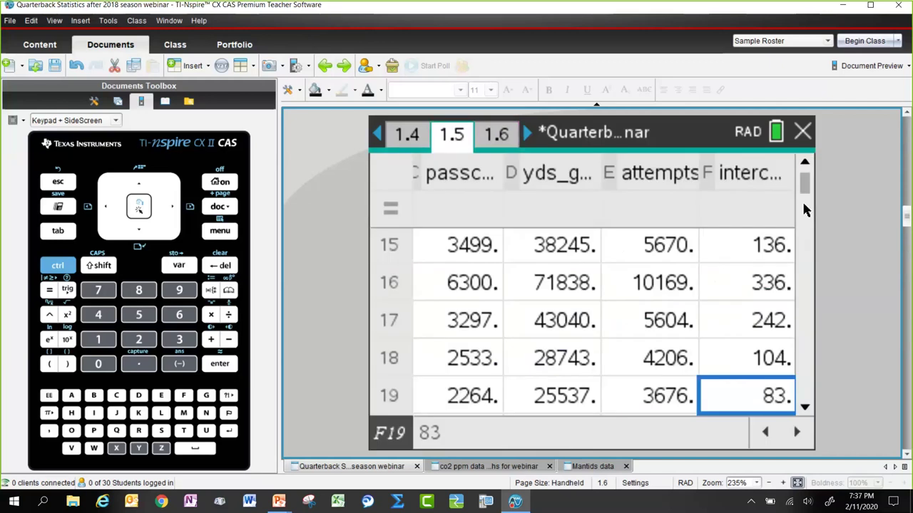
{"action": "mouse_move", "coordinate": [807, 179]}
{"action": "left_mouse_down"}
{"action": "mouse_move", "coordinate": [806, 191]}
{"action": "mouse_move", "coordinate": [804, 178]}
{"action": "left_mouse_up"}
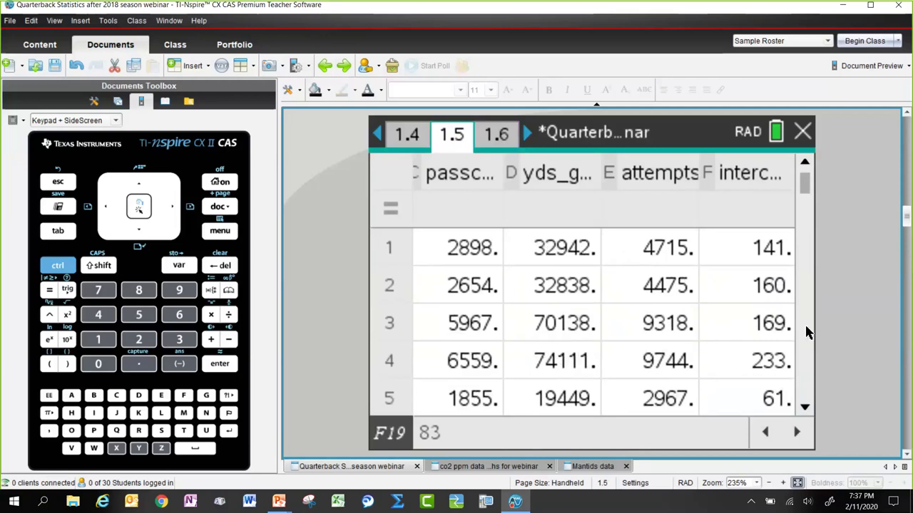
{"action": "left_click_drag", "start_coordinate": [805, 408], "coordinate": [805, 412]}
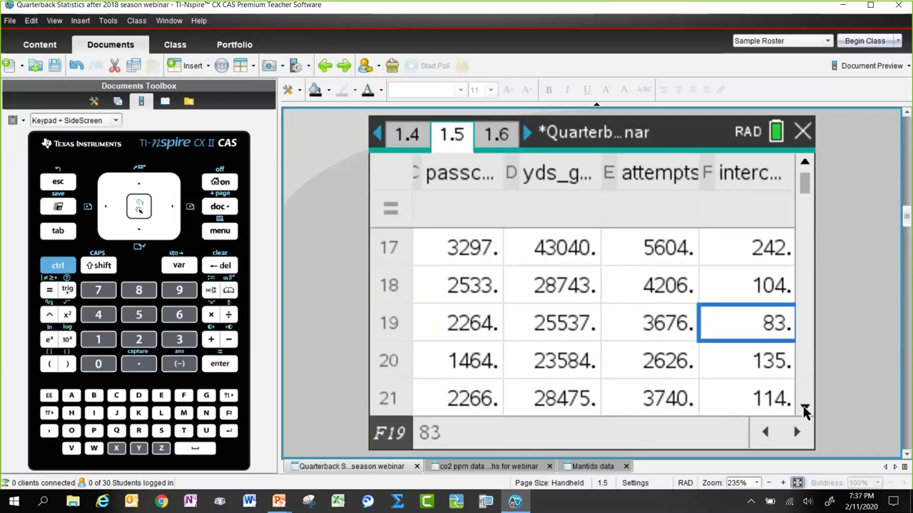
Read the proposed rating model R=C+T+Y−I on page 1.7 and return to the comp versus interceptions scatter plot on page 1.6.
{"action": "key", "text": "ctrl+Right"}
{"action": "key", "text": "ctrl+Right"}
{"action": "key", "text": "ctrl+Right"}
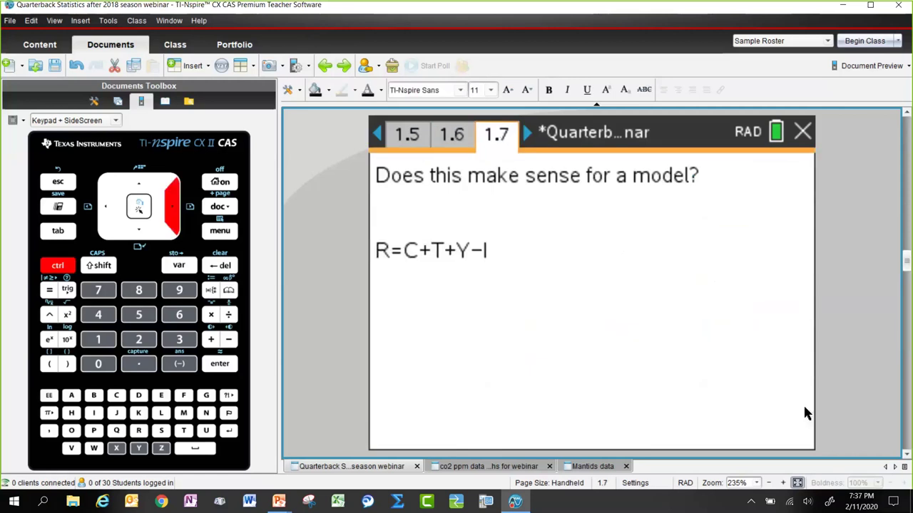
{"action": "key", "text": "ctrl+Left"}
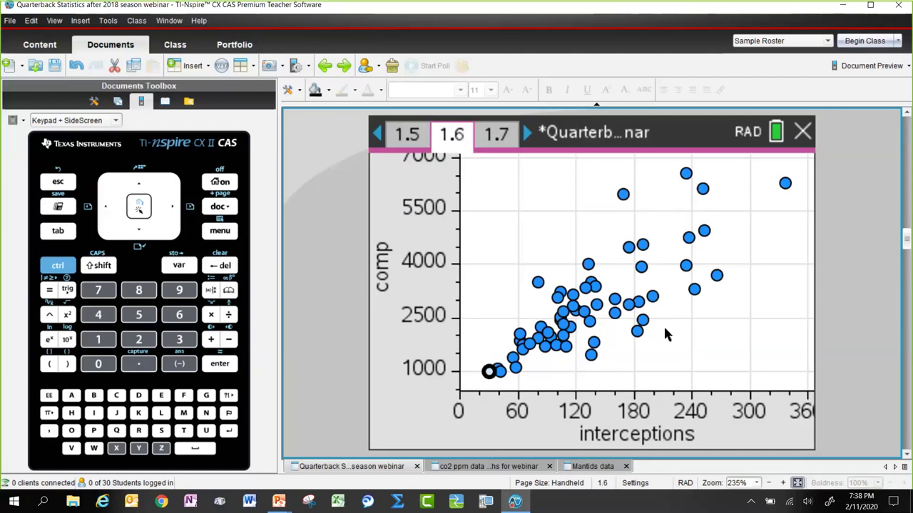
Return to the page 1.5 spreadsheet and find the row with the fewest interceptions, matching the point selected in the scatter plot.
{"action": "key", "text": "ctrl+Left"}
{"action": "key", "text": "Left"}
{"action": "key", "text": "Left"}
{"action": "key", "text": "Left"}
{"action": "key", "text": "Left"}
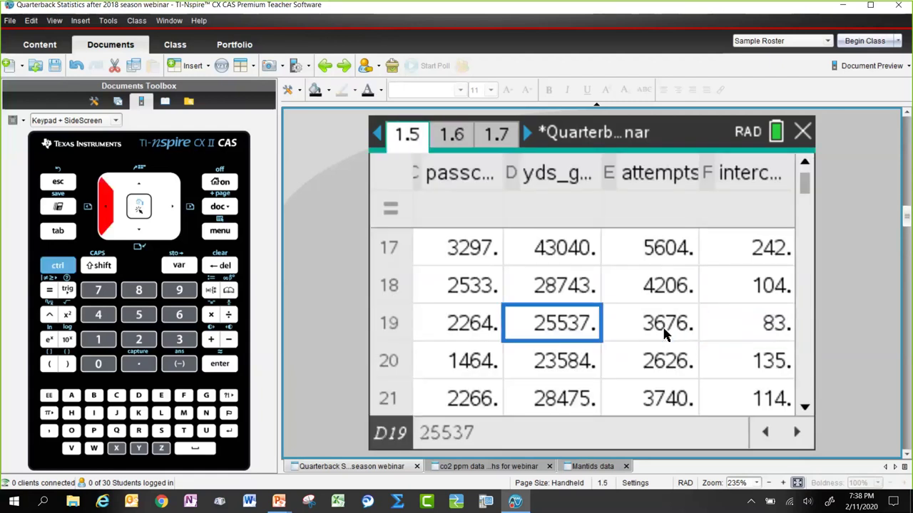
{"action": "key", "text": "Up"}
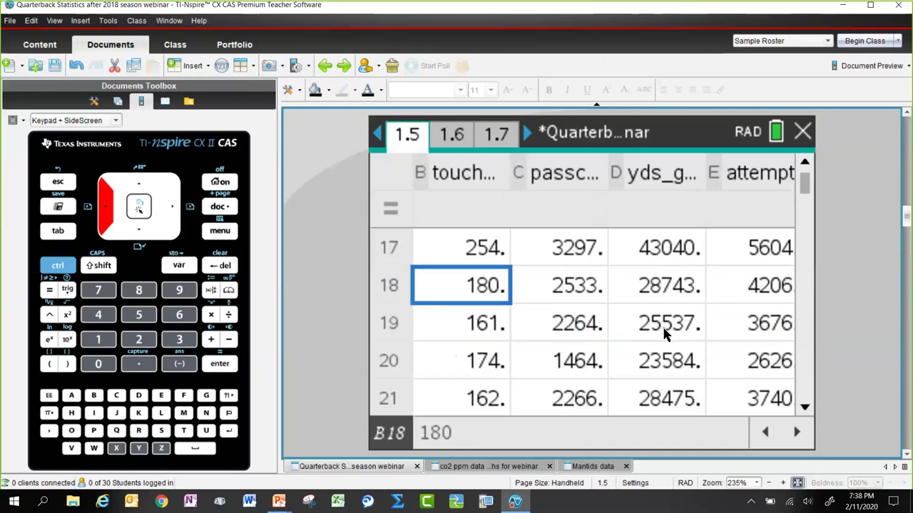
{"action": "key", "text": "Down"}
{"action": "key", "text": "Down"}
{"action": "key", "text": "Down"}
{"action": "key", "text": "Down"}
{"action": "key", "text": "Down"}
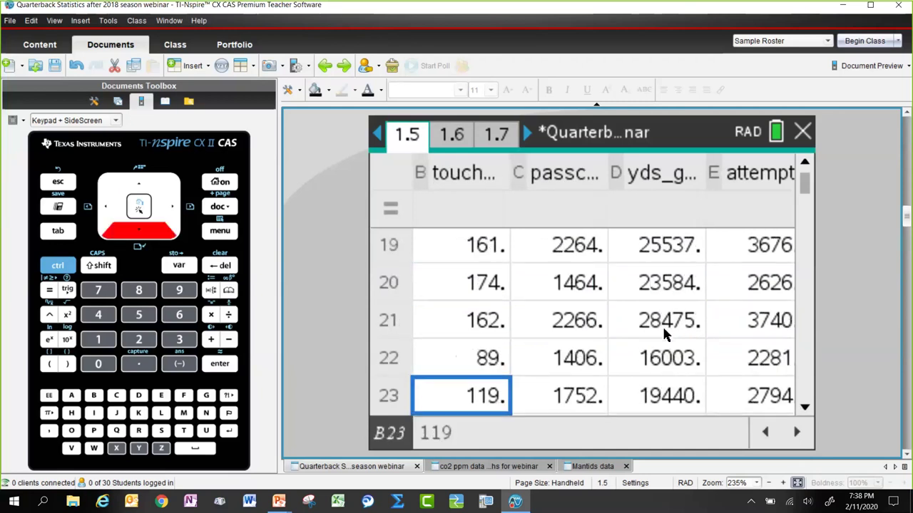
{"action": "key", "text": "Down"}
{"action": "key", "text": "Right"}
{"action": "key", "text": "Right"}
{"action": "key", "text": "Right"}
{"action": "key", "text": "Right"}
{"action": "key", "text": "Right"}
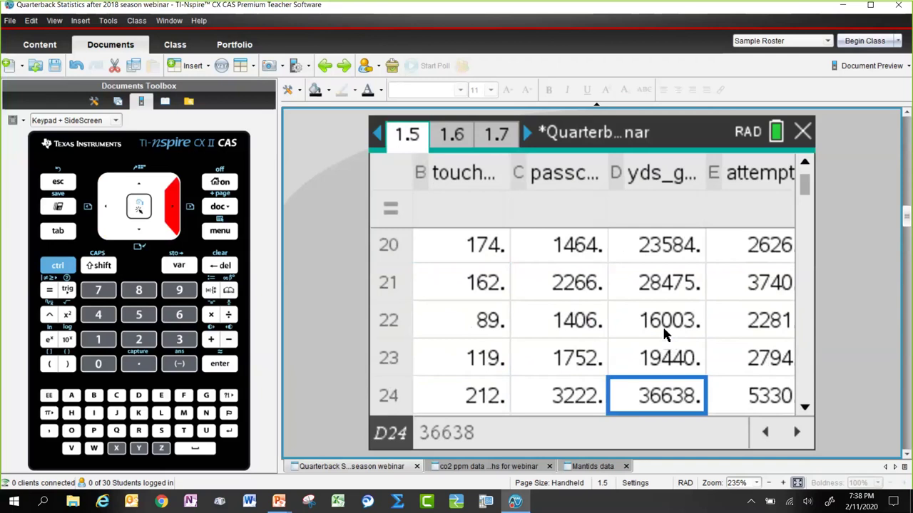
{"action": "key", "text": "Left"}
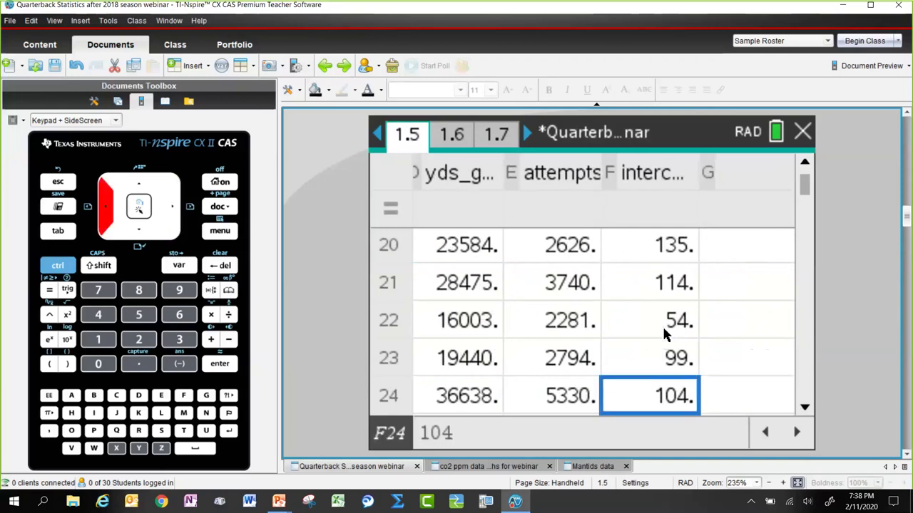
{"action": "key", "text": "Down"}
{"action": "key", "text": "Down"}
{"action": "key", "text": "Down"}
{"action": "key", "text": "Up"}
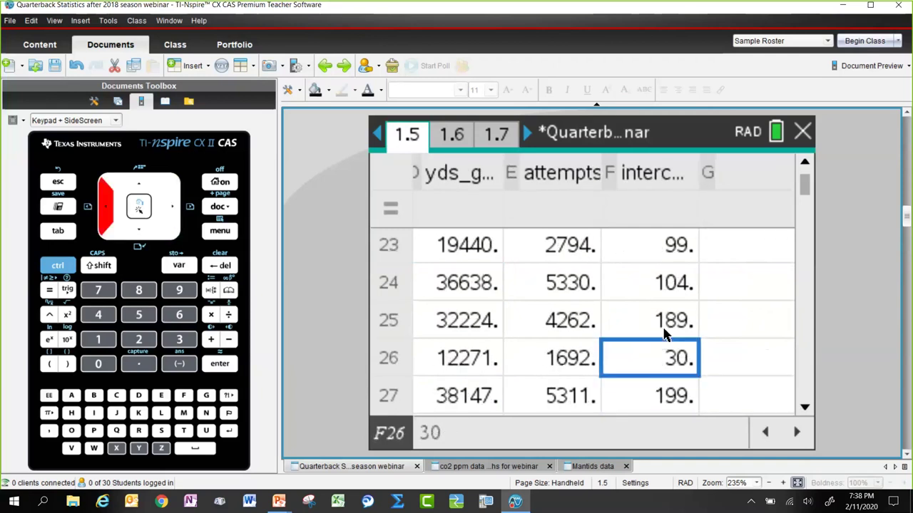
Read across row 26 of the page 1.5 spreadsheet, from the quarterback's name through completions, yards and attempts to interceptions.
{"action": "key", "text": "Left"}
{"action": "key", "text": "Left"}
{"action": "key", "text": "Left"}
{"action": "key", "text": "Left"}
{"action": "key", "text": "Left"}
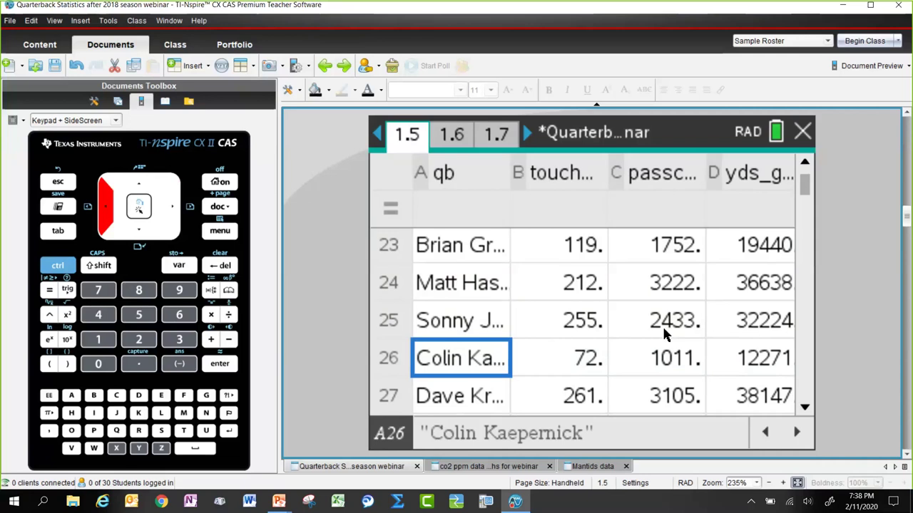
{"action": "key", "text": "Right"}
{"action": "key", "text": "Right"}
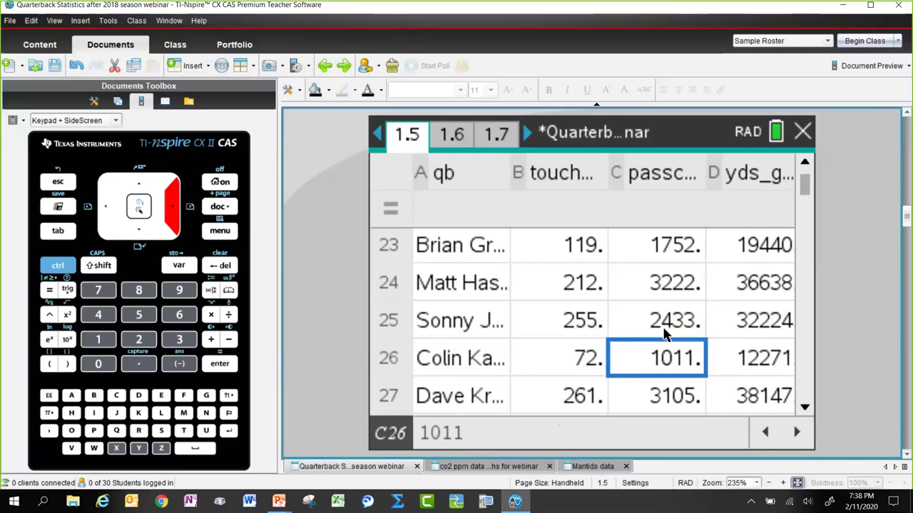
{"action": "key", "text": "Right"}
{"action": "key", "text": "Right"}
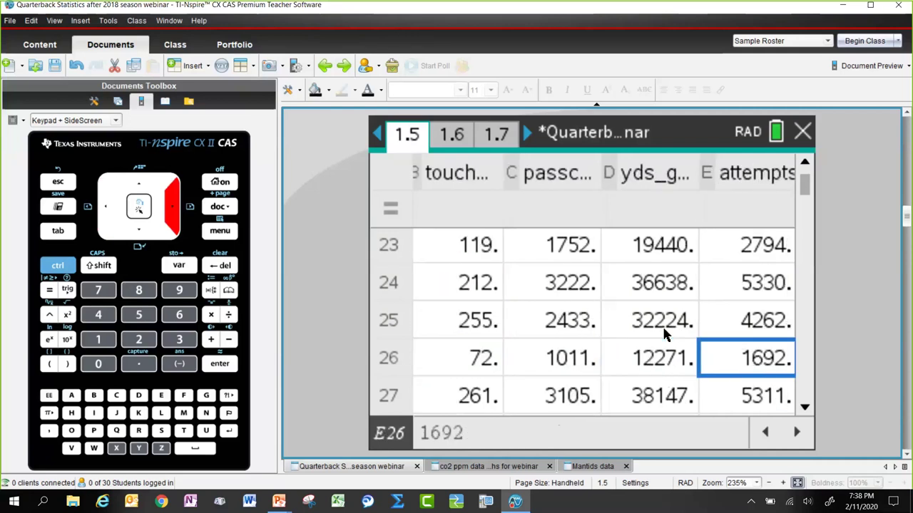
{"action": "key", "text": "Right"}
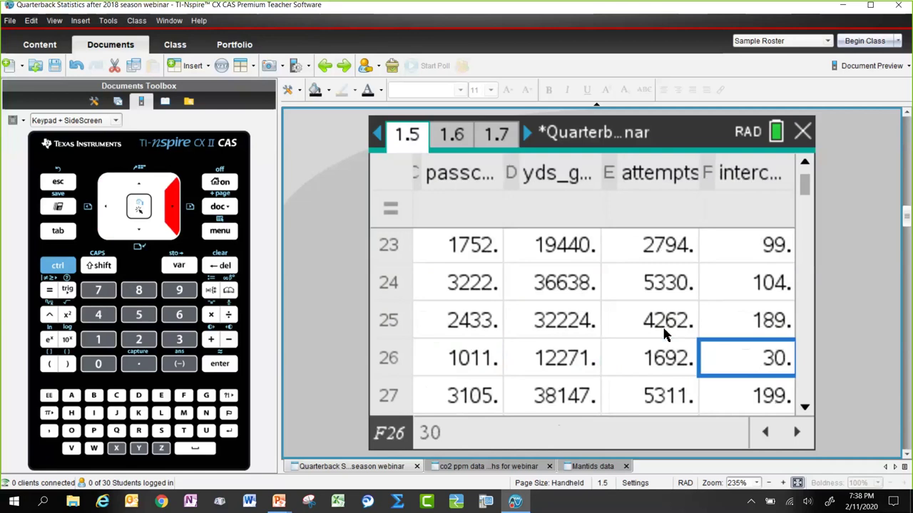
Search upward through the interceptions column on page 1.5 for the row with the most interceptions.
{"action": "key", "text": "Up"}
{"action": "key", "text": "Up"}
{"action": "key", "text": "Up"}
{"action": "key", "text": "Up"}
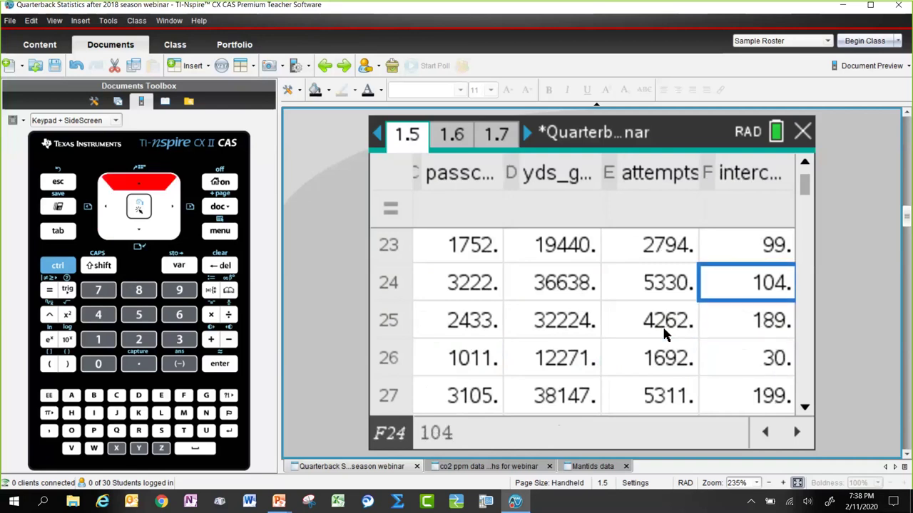
{"action": "key", "text": "Down"}
{"action": "key", "text": "Down"}
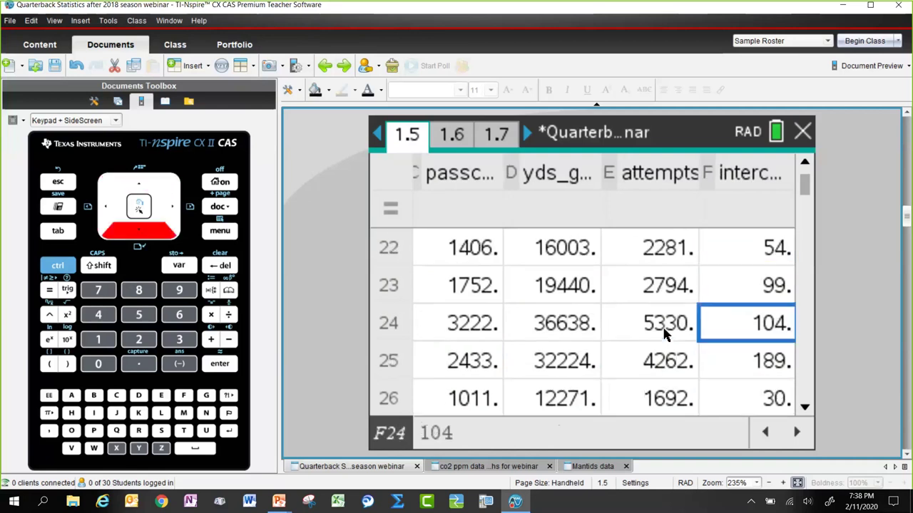
{"action": "key", "text": "Up"}
{"action": "key", "text": "Up"}
{"action": "key", "text": "Up"}
{"action": "key", "text": "Up"}
{"action": "key", "text": "Up"}
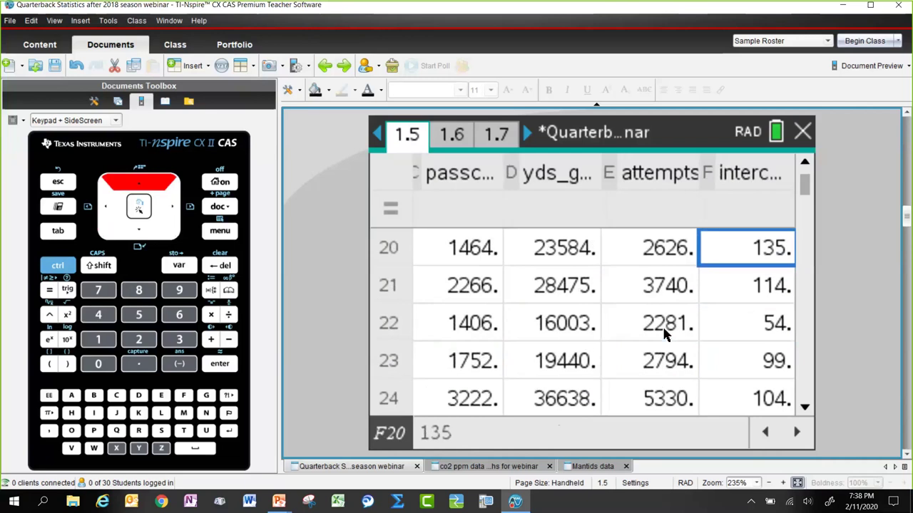
{"action": "key", "text": "Up"}
{"action": "key", "text": "Up"}
{"action": "key", "text": "Up"}
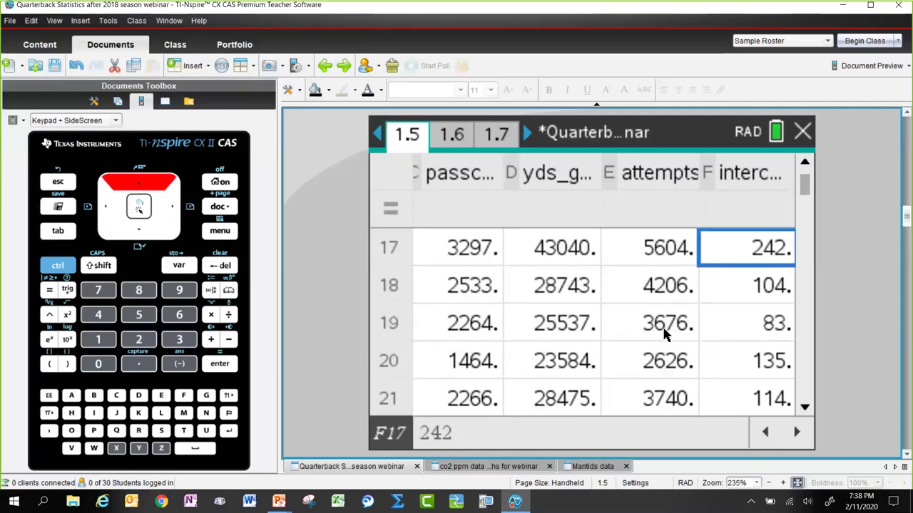
{"action": "key", "text": "Up"}
{"action": "key", "text": "Down"}
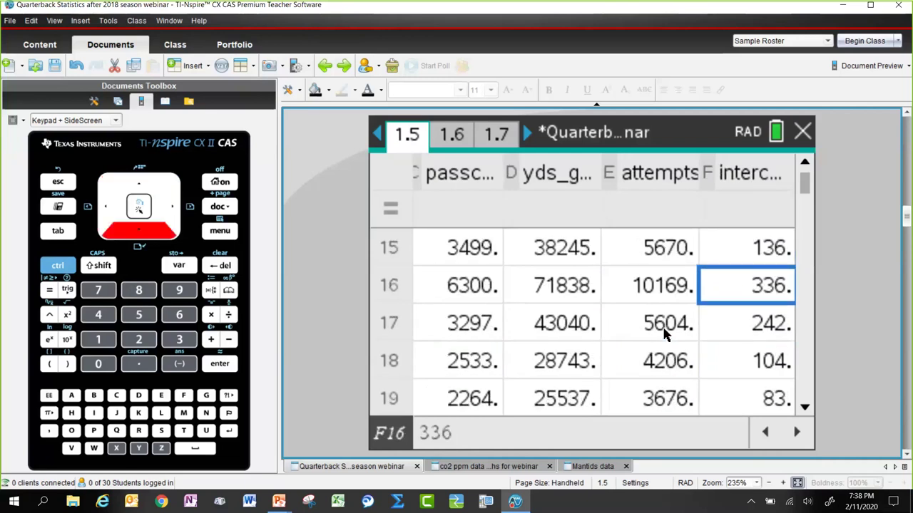
Examine the quarterback's statistics across row 16 of the page 1.5 spreadsheet, ending at the interceptions column.
{"action": "key", "text": "Left"}
{"action": "key", "text": "Left"}
{"action": "key", "text": "Left"}
{"action": "key", "text": "Left"}
{"action": "key", "text": "Left"}
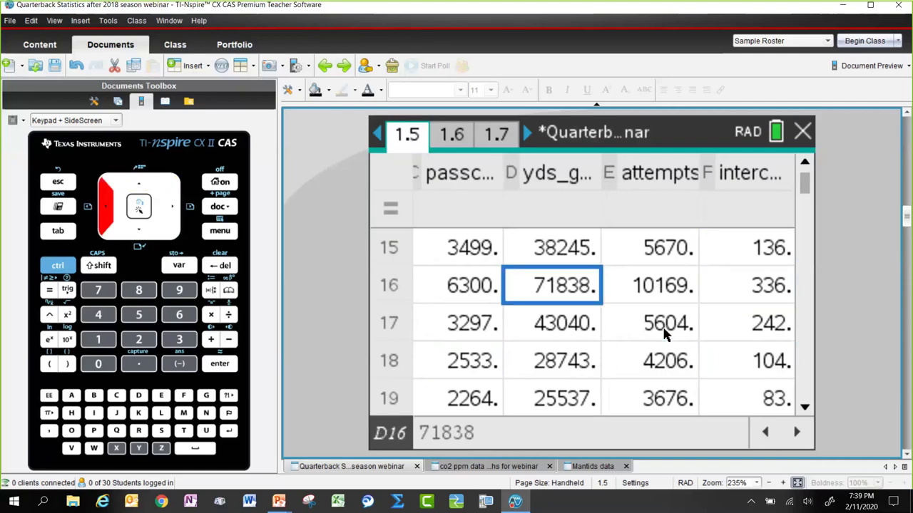
{"action": "key", "text": "Right"}
{"action": "key", "text": "Right"}
{"action": "key", "text": "Right"}
{"action": "key", "text": "Right"}
{"action": "key", "text": "Right"}
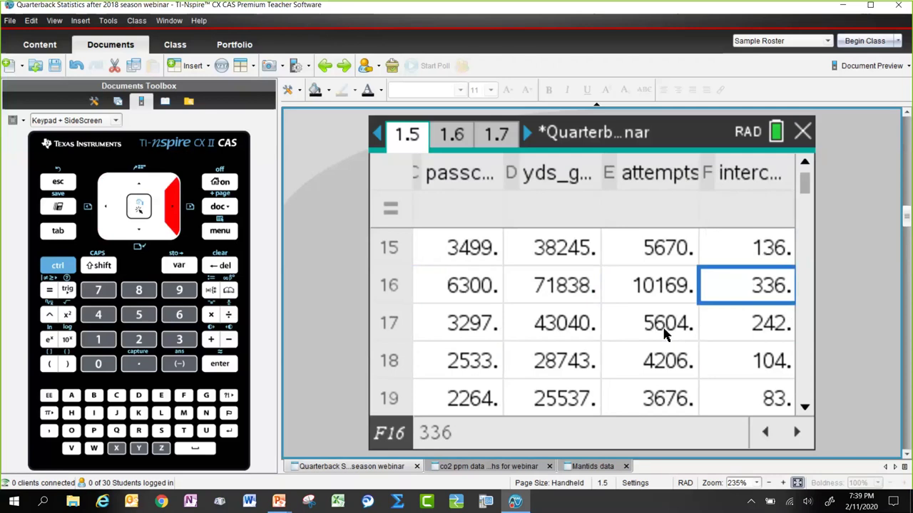
Revisit the scatter plot on page 1.6 and place the text cursor after the model R=C+T+Y−I on page 1.7.
{"action": "key", "text": "Up"}
{"action": "key", "text": "Up"}
{"action": "key", "text": "Up"}
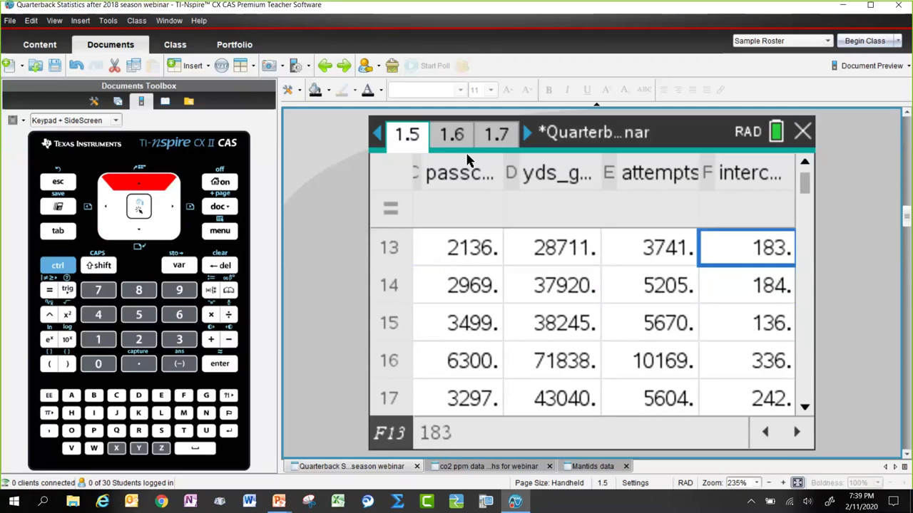
{"action": "left_click", "coordinate": [452, 136]}
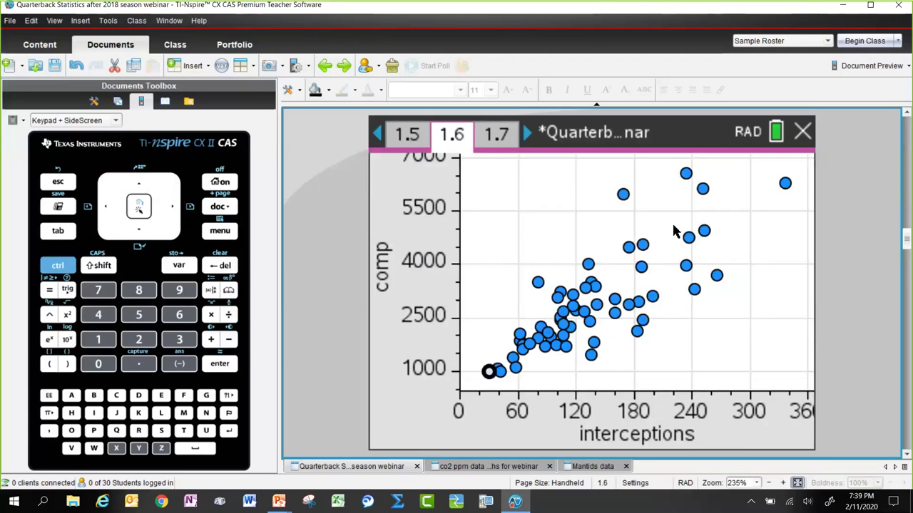
{"action": "left_click", "coordinate": [500, 140]}
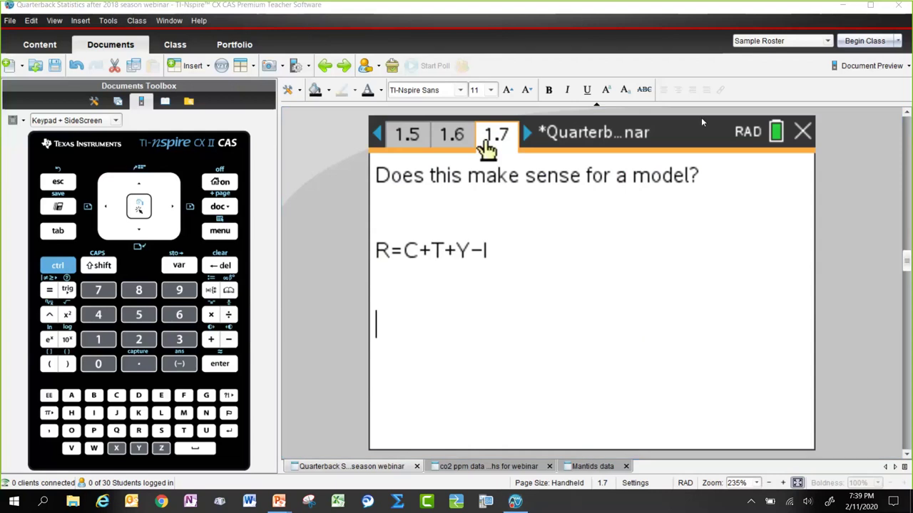
{"action": "left_click", "coordinate": [569, 242]}
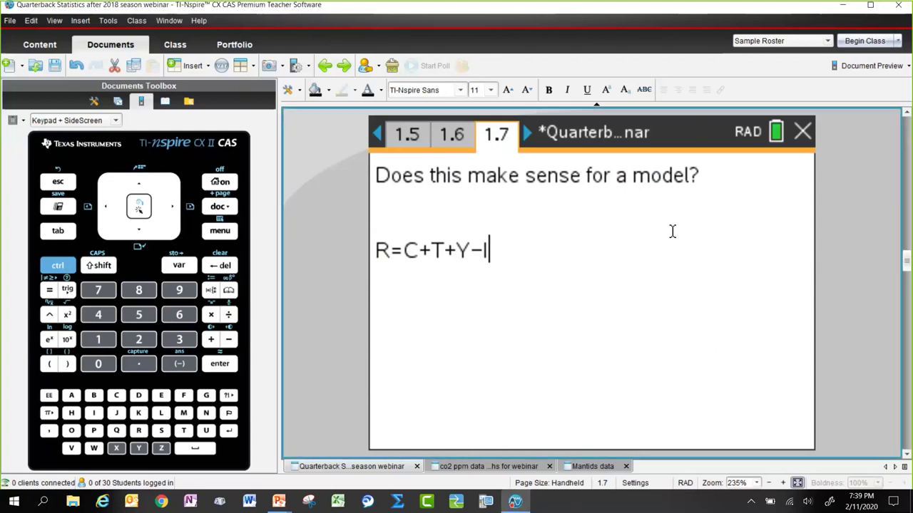
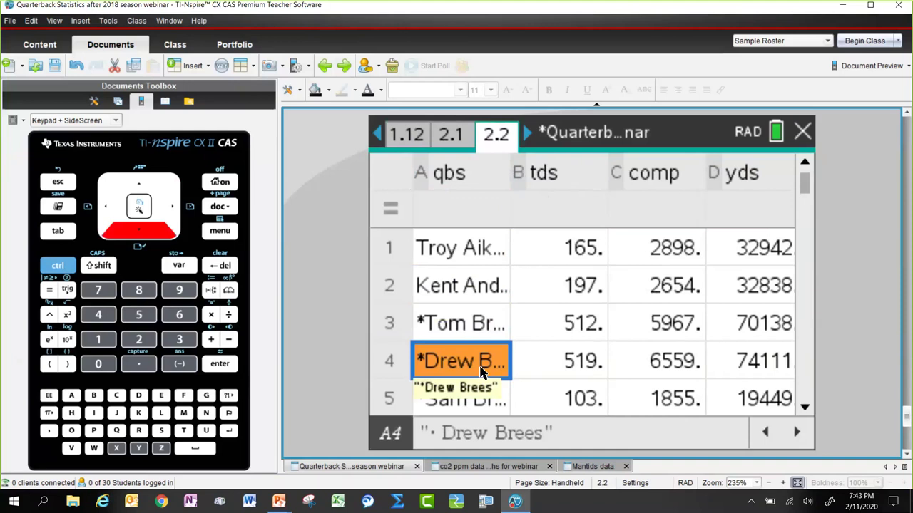
Examine the tds, comp, yds, att and inter values of the orange-highlighted quarterback in row 4 on page 2.2.
{"action": "key", "text": "Right"}
{"action": "key", "text": "Right"}
{"action": "key", "text": "Right"}
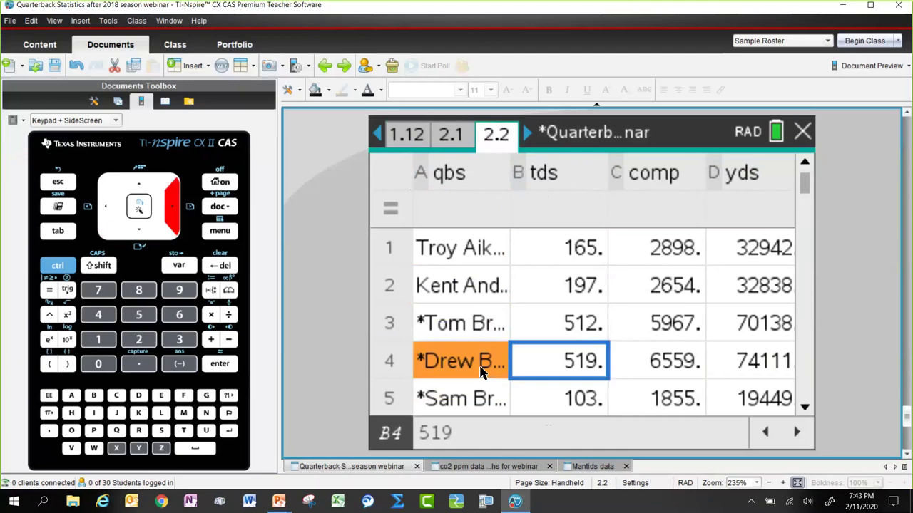
{"action": "key", "text": "Right"}
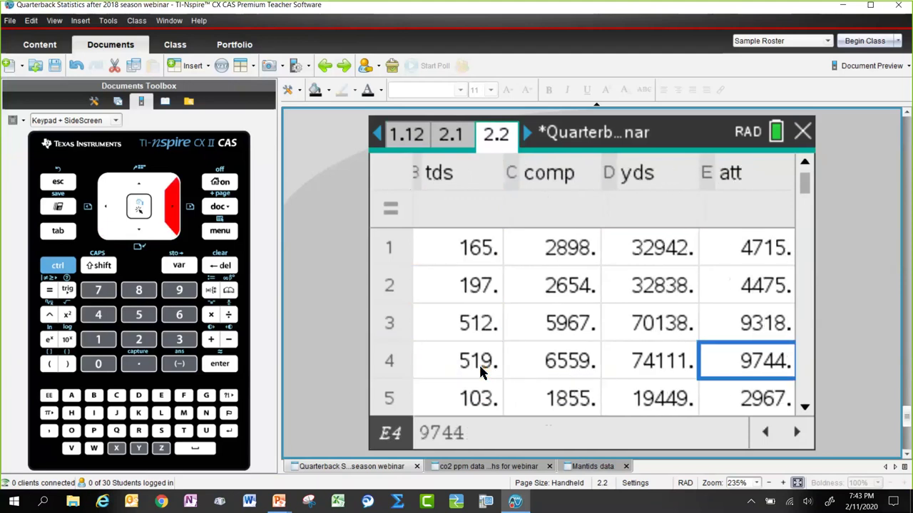
{"action": "key", "text": "Right"}
{"action": "key", "text": "Right"}
{"action": "key", "text": "Left"}
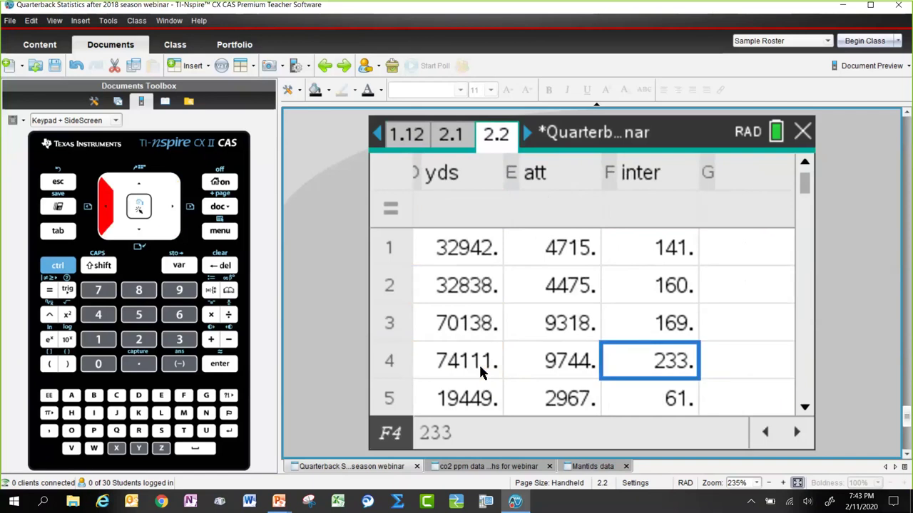
{"action": "key", "text": "Left"}
{"action": "key", "text": "Left"}
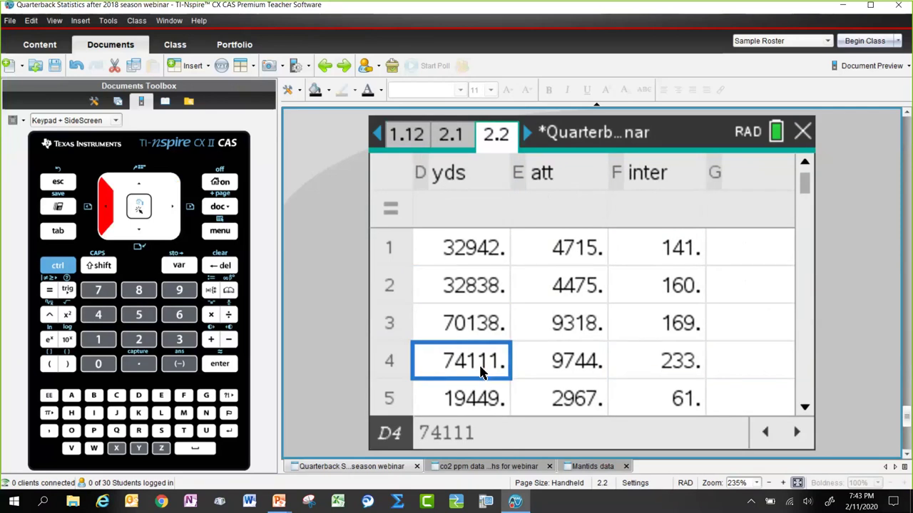
{"action": "key", "text": "Left"}
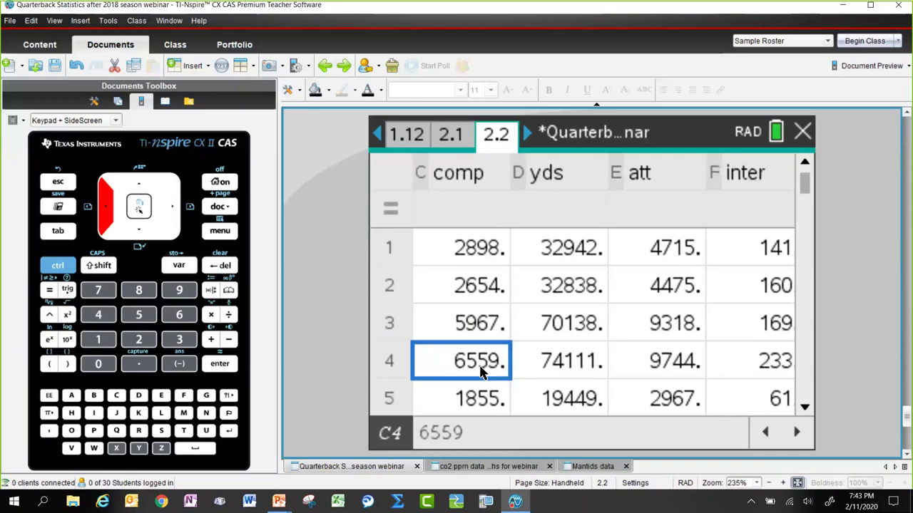
{"action": "key", "text": "Left"}
{"action": "key", "text": "Left"}
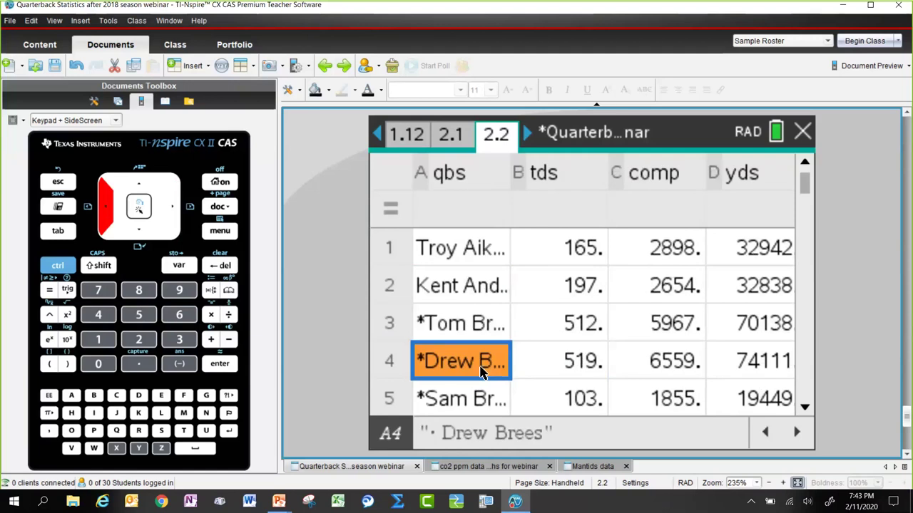
Move down the qbs column on page 2.2 to the yellow-highlighted quarterback in row 20.
{"action": "key", "text": "Down"}
{"action": "key", "text": "Down"}
{"action": "key", "text": "Down"}
{"action": "key", "text": "Down"}
{"action": "key", "text": "Down"}
{"action": "key", "text": "Down"}
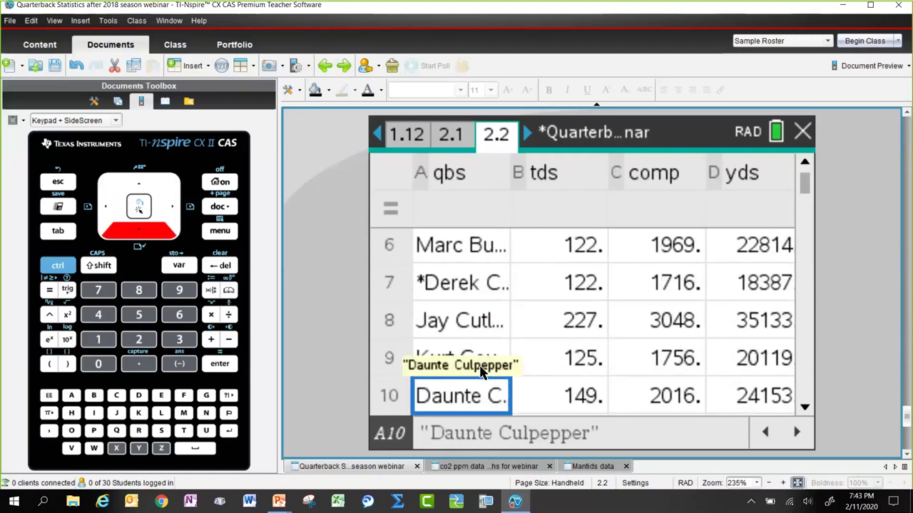
{"action": "key", "text": "Down"}
{"action": "key", "text": "Down"}
{"action": "key", "text": "Down"}
{"action": "key", "text": "Down"}
{"action": "key", "text": "Down"}
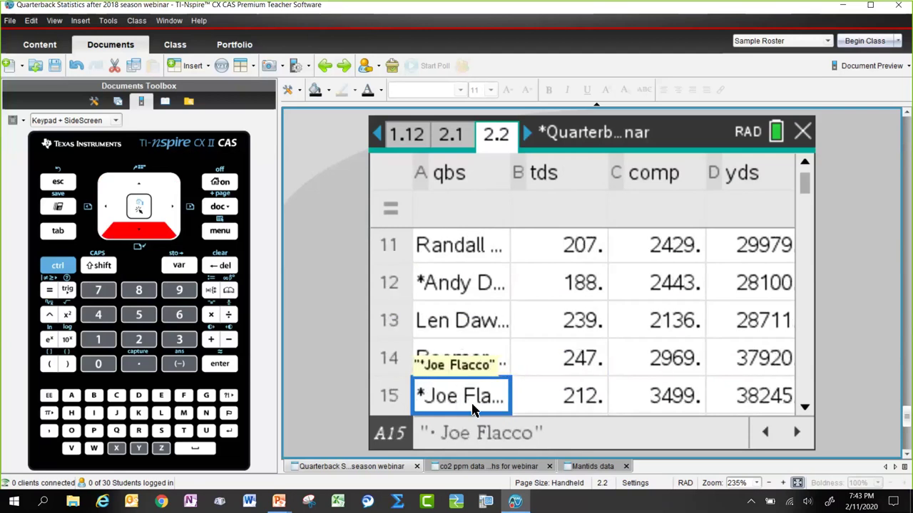
{"action": "key", "text": "Down"}
{"action": "key", "text": "Down"}
{"action": "key", "text": "Down"}
{"action": "key", "text": "Down"}
{"action": "key", "text": "Down"}
{"action": "key", "text": "Down"}
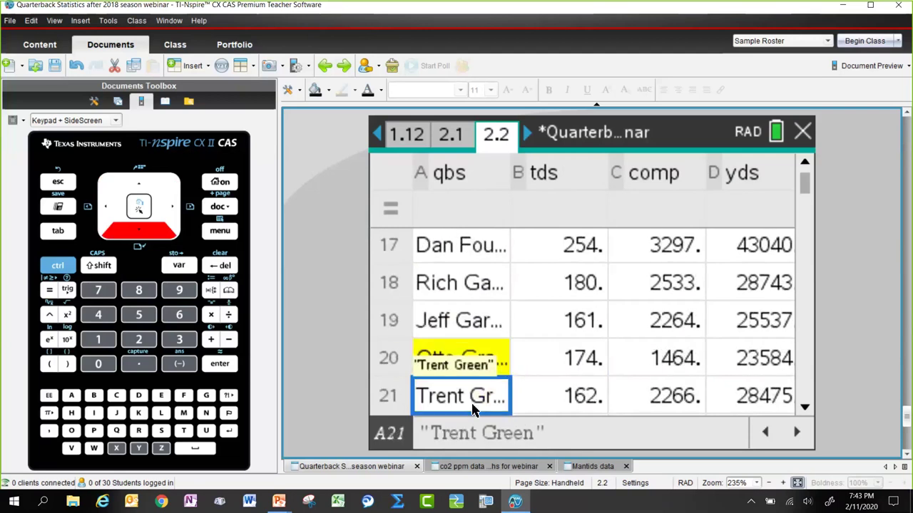
{"action": "key", "text": "Up"}
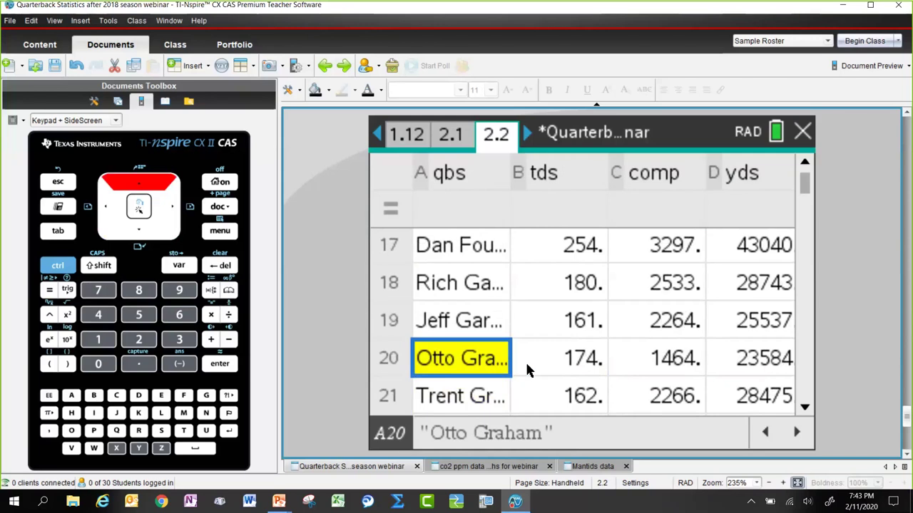
Read row 20's statistics on page 2.2 from tds across to the inter column.
{"action": "key", "text": "Right"}
{"action": "key", "text": "Right"}
{"action": "key", "text": "Right"}
{"action": "key", "text": "Right"}
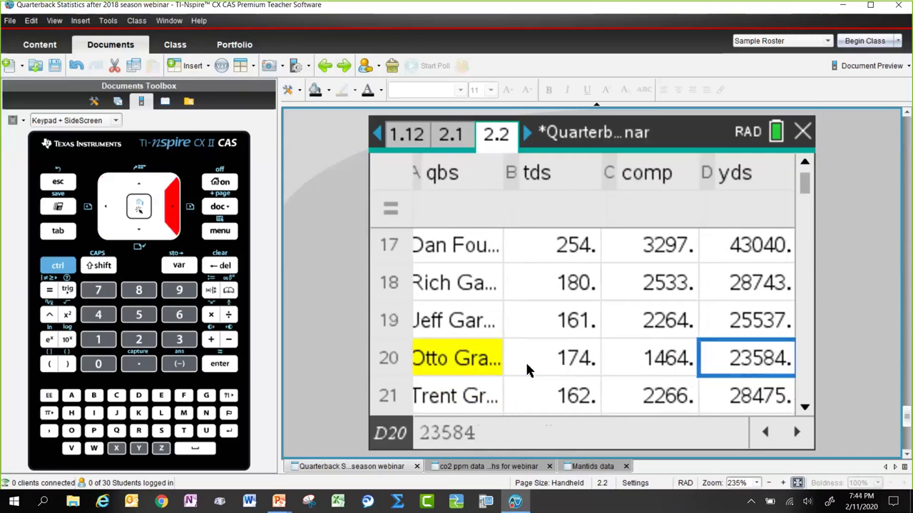
{"action": "key", "text": "Right"}
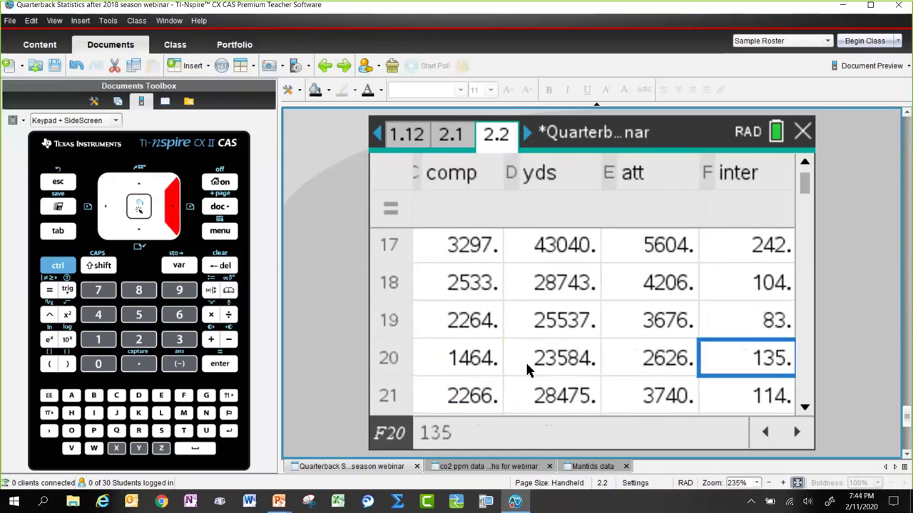
{"action": "key", "text": "Right"}
{"action": "key", "text": "Left"}
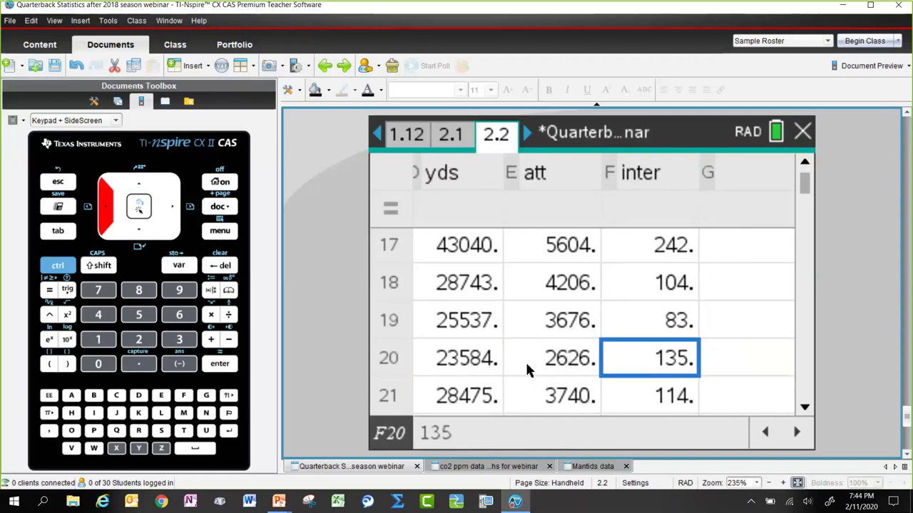
Review row 20's comp, yds, att and inter values again on page 2.2.
{"action": "key", "text": "Left"}
{"action": "key", "text": "Right"}
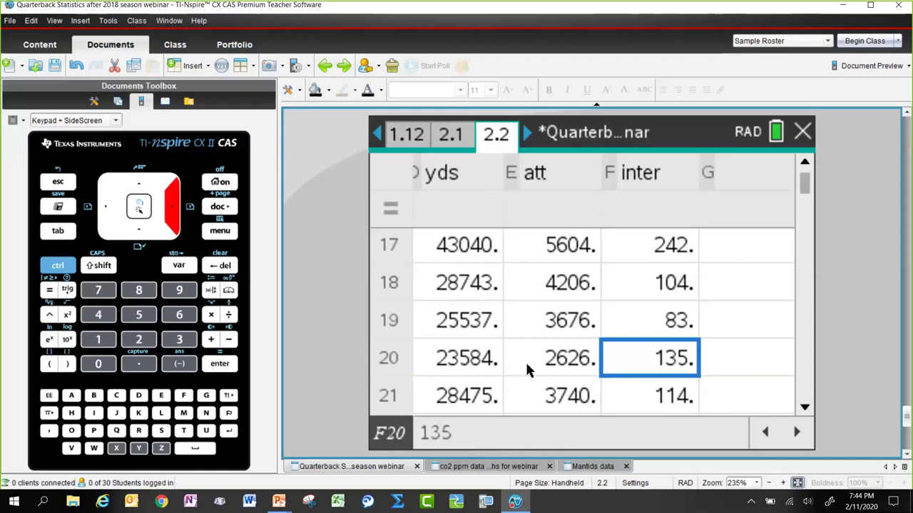
{"action": "key", "text": "Left"}
{"action": "key", "text": "Left"}
{"action": "key", "text": "Left"}
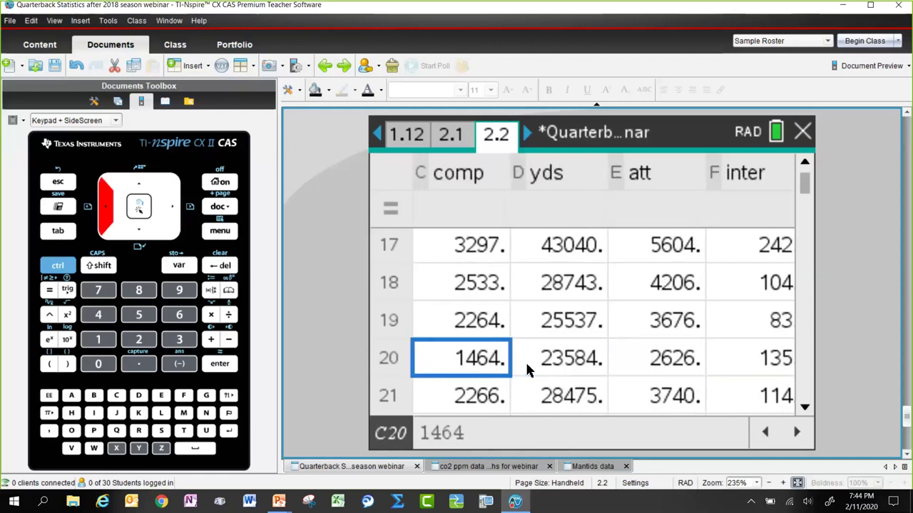
{"action": "key", "text": "Left"}
{"action": "key", "text": "Right"}
{"action": "key", "text": "Right"}
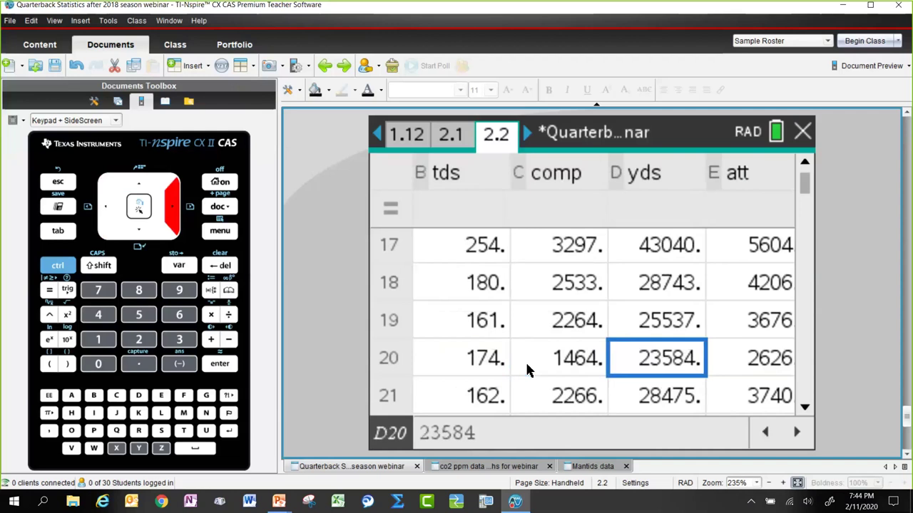
{"action": "key", "text": "Right"}
{"action": "key", "text": "Right"}
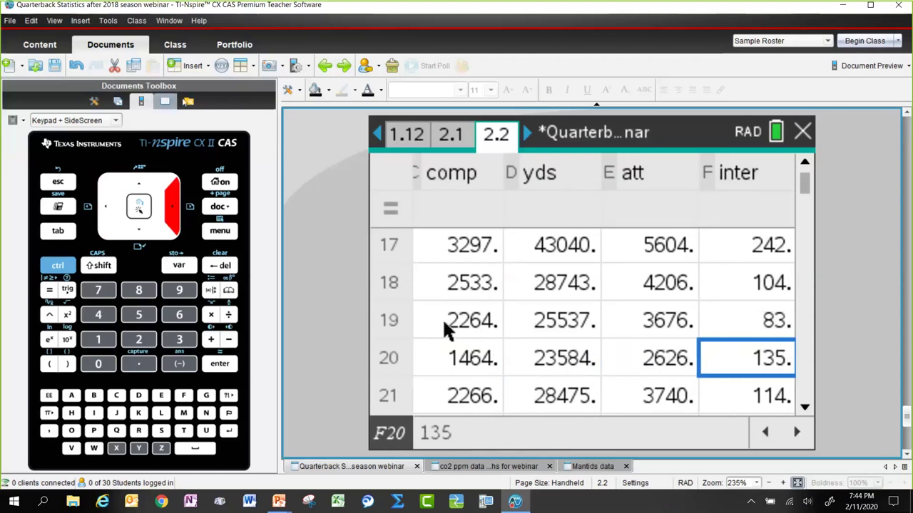
Open page 2.3 and examine the outlying point in the scatter plot of fr_yds against fr_tds.
{"action": "left_click", "coordinate": [118, 104]}
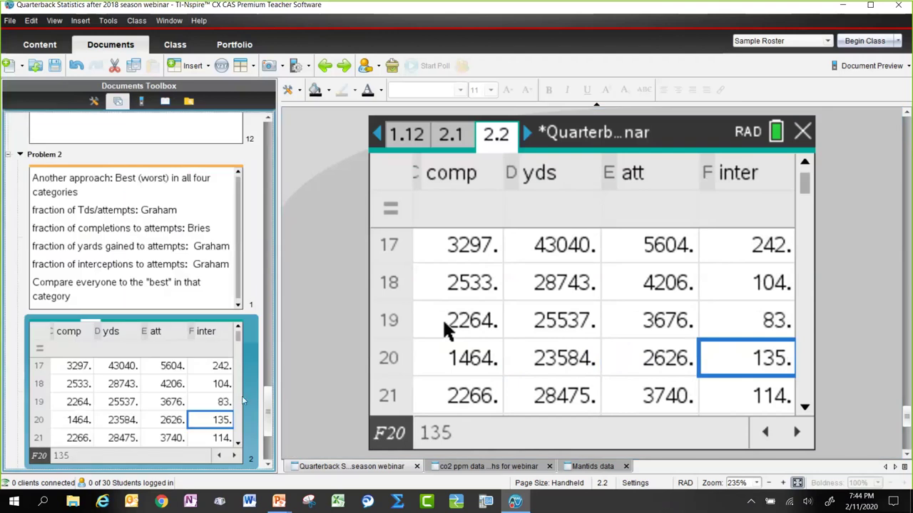
{"action": "left_click_drag", "start_coordinate": [269, 423], "coordinate": [271, 448]}
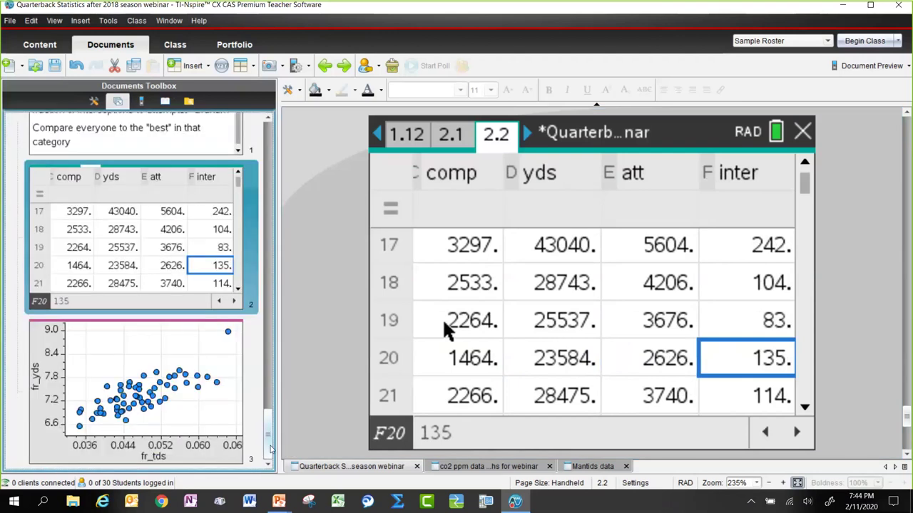
{"action": "left_click", "coordinate": [204, 432]}
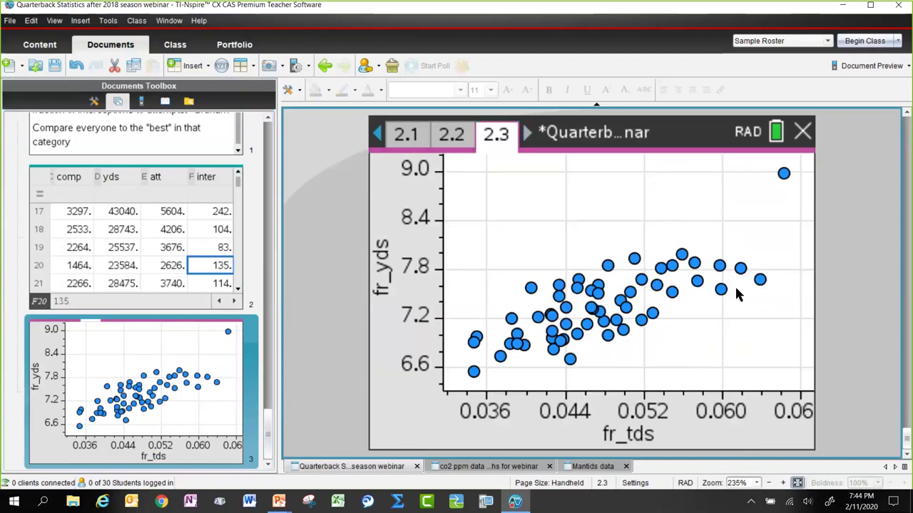
{"action": "mouse_move", "coordinate": [787, 176]}
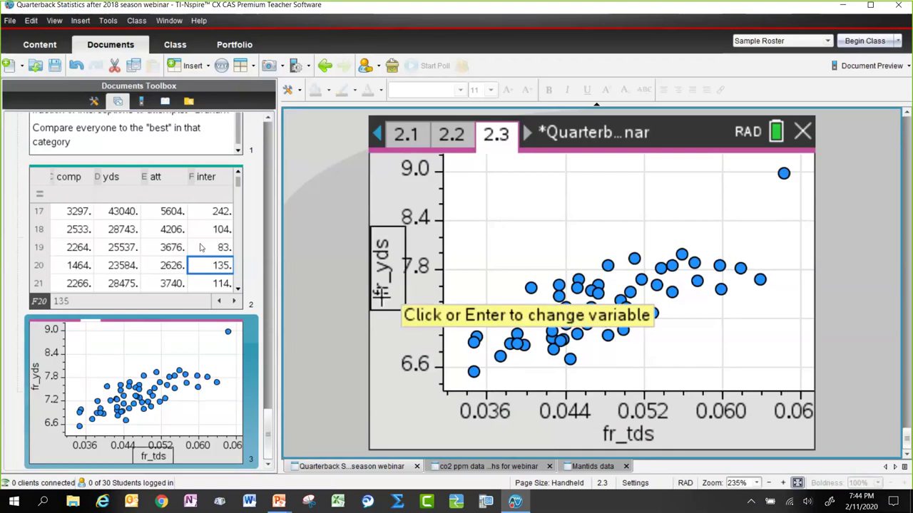
Return to page 2.2 and read row 20's per-attempt fractions from fr_tds across to fr_inter.
{"action": "left_click", "coordinate": [230, 246]}
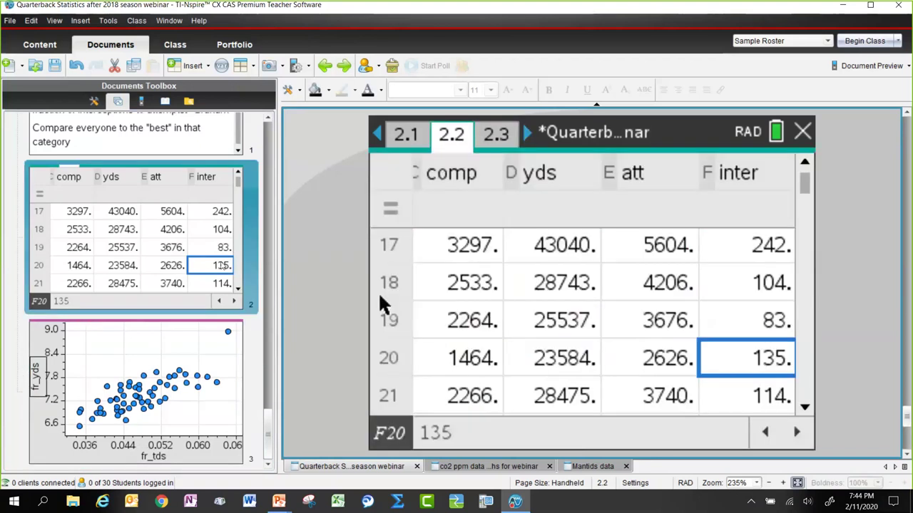
{"action": "key", "text": "Right"}
{"action": "key", "text": "Right"}
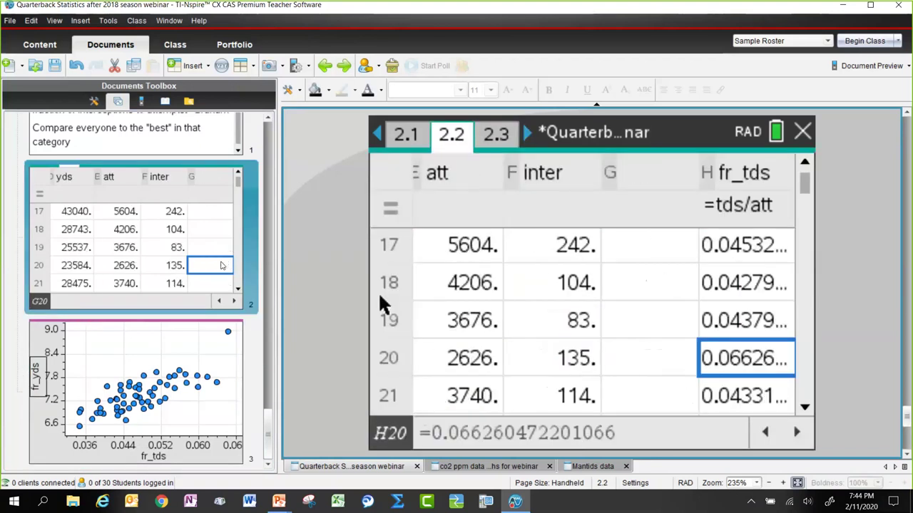
{"action": "key", "text": "Right"}
{"action": "key", "text": "Right"}
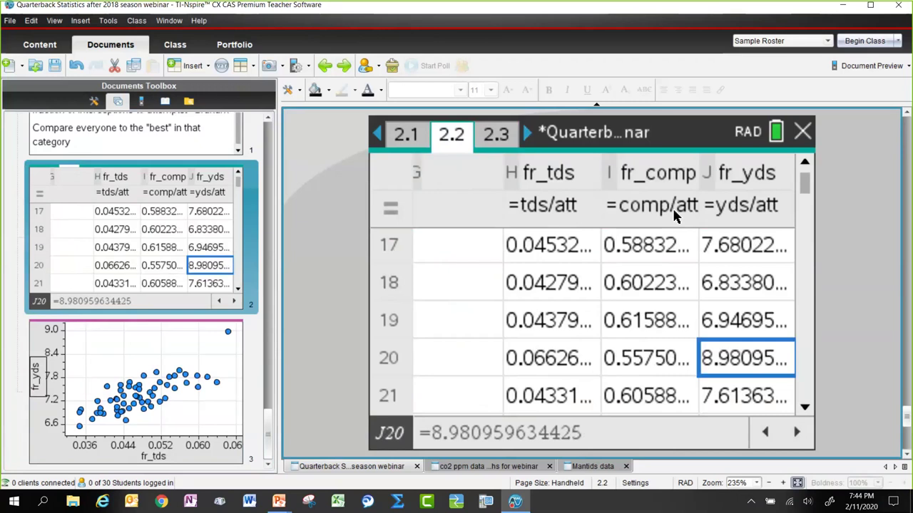
{"action": "key", "text": "Right"}
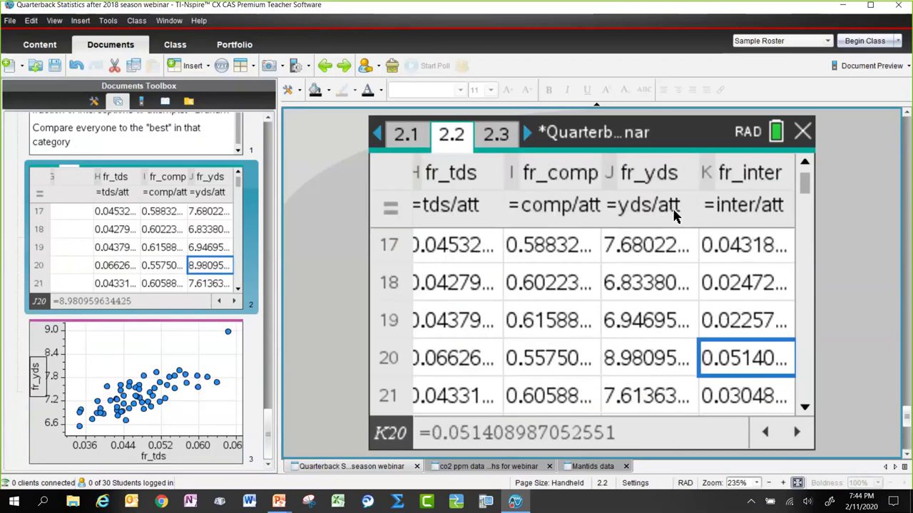
{"action": "key", "text": "Right"}
{"action": "key", "text": "Left"}
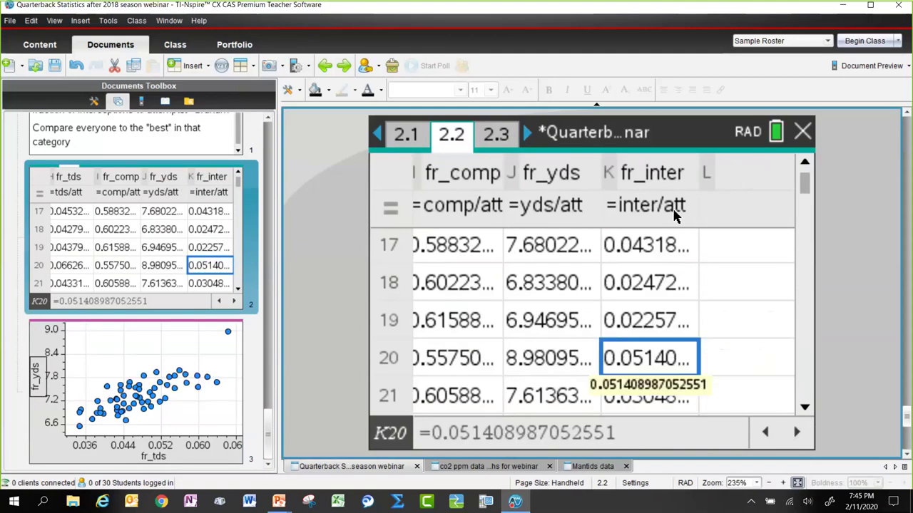
Examine row 20's ratios to the best quarterback in the columns from tds0tto across to interotto.
{"action": "key", "text": "Right"}
{"action": "key", "text": "Right"}
{"action": "key", "text": "Right"}
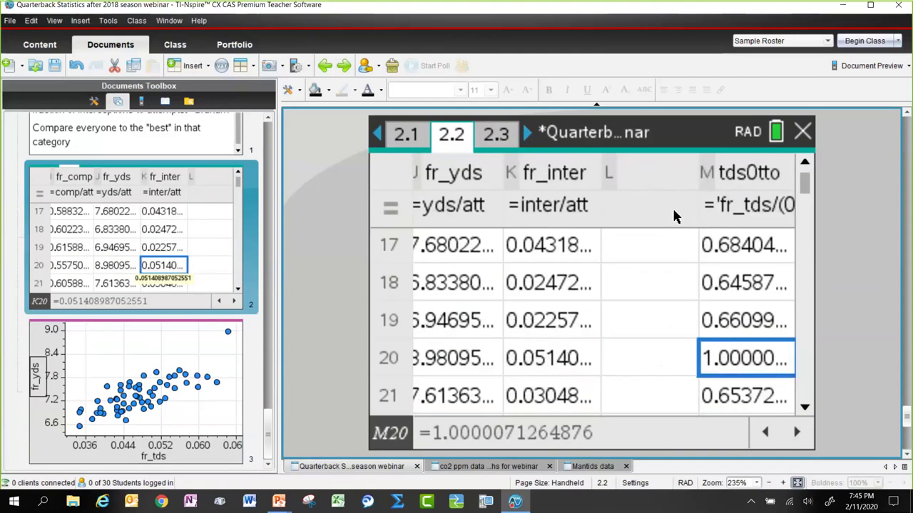
{"action": "key", "text": "Left"}
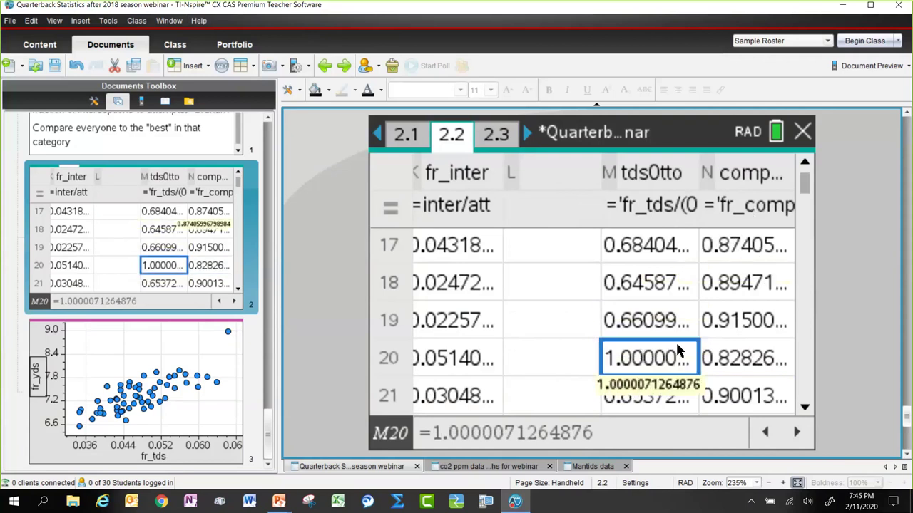
{"action": "key", "text": "Right"}
{"action": "key", "text": "Right"}
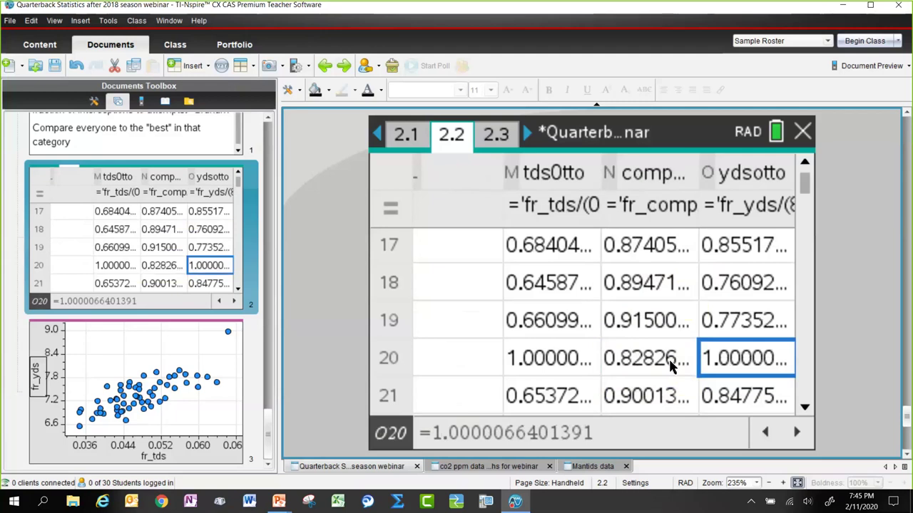
{"action": "key", "text": "Right"}
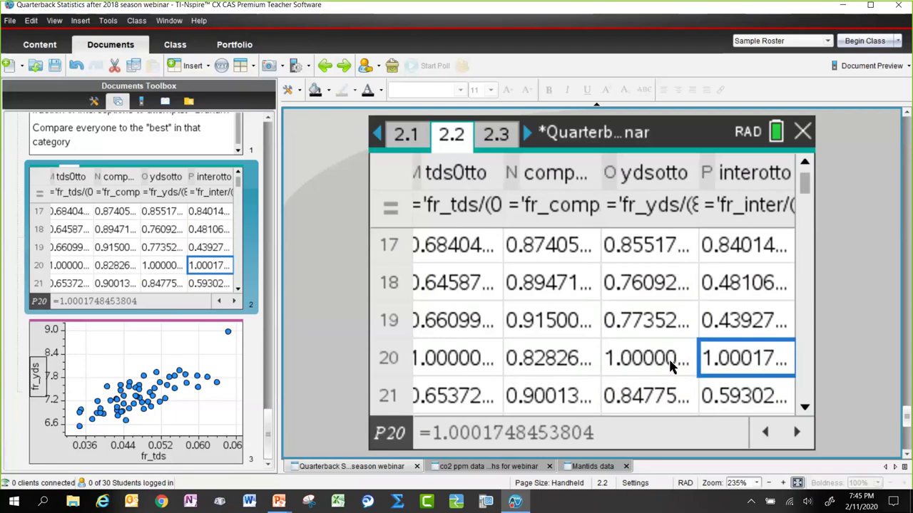
{"action": "key", "text": "Right"}
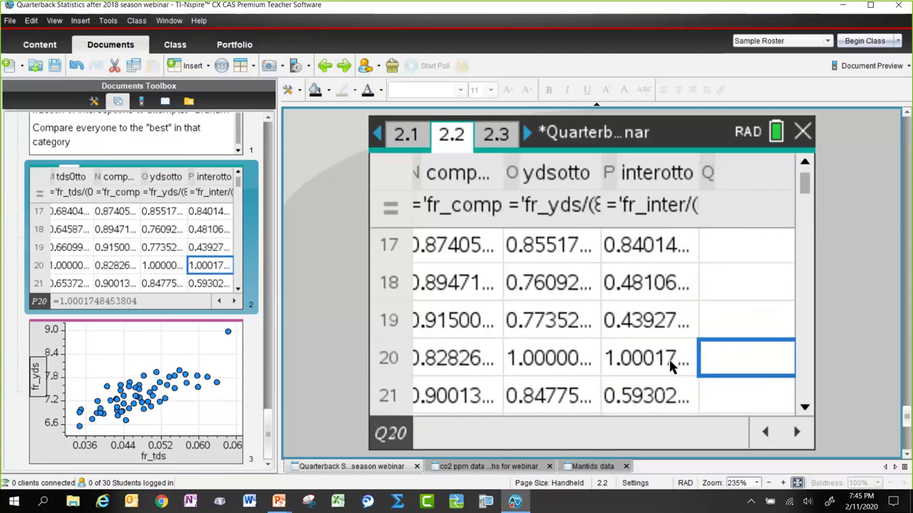
{"action": "key", "text": "Left"}
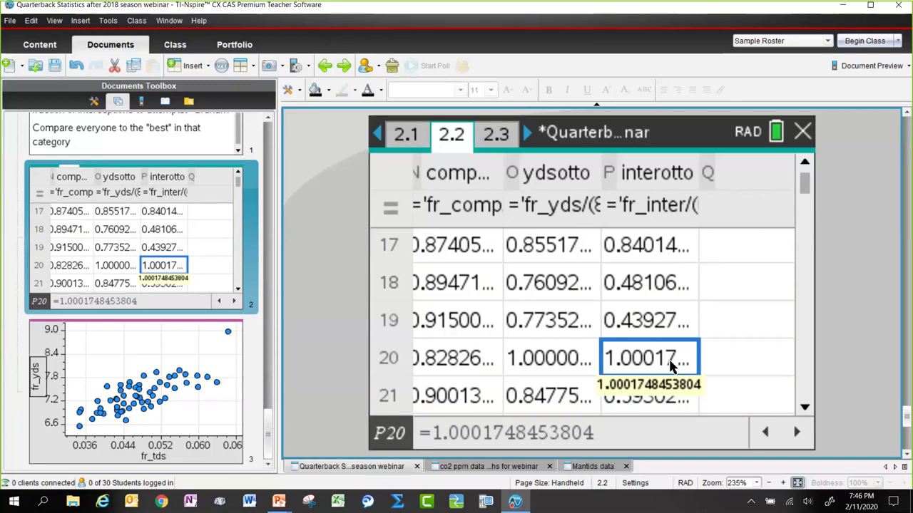
Compare row 20's interotto value with the row above and recheck its ratios from tds0tto to interotto.
{"action": "key", "text": "Up"}
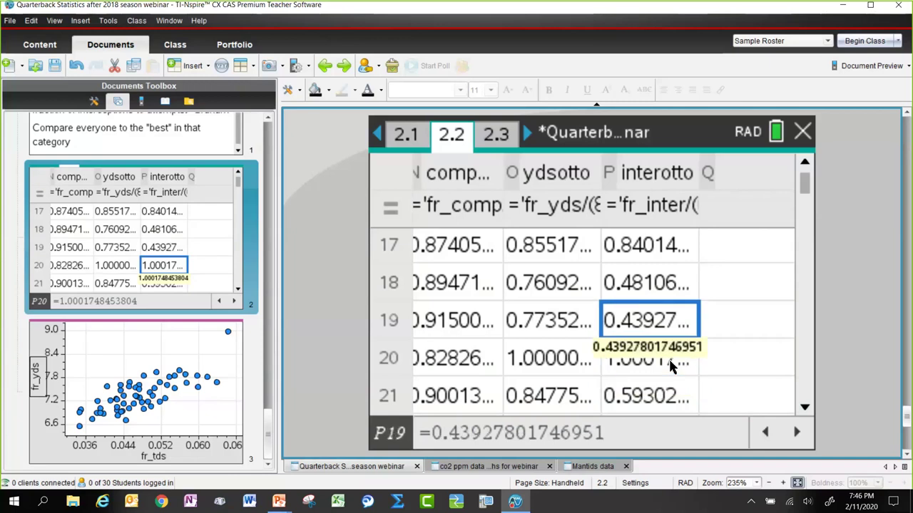
{"action": "key", "text": "Down"}
{"action": "key", "text": "Left"}
{"action": "key", "text": "Left"}
{"action": "key", "text": "Left"}
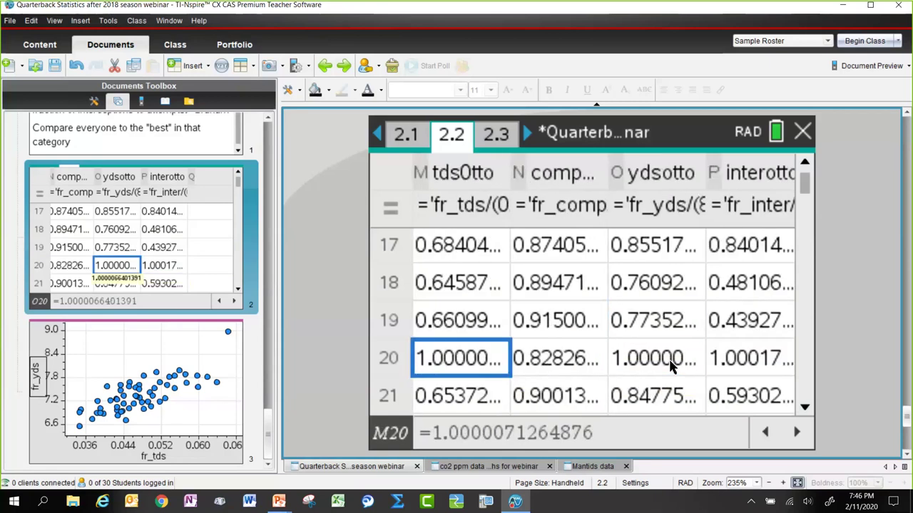
{"action": "key", "text": "Right"}
{"action": "key", "text": "Right"}
{"action": "key", "text": "Right"}
{"action": "key", "text": "Right"}
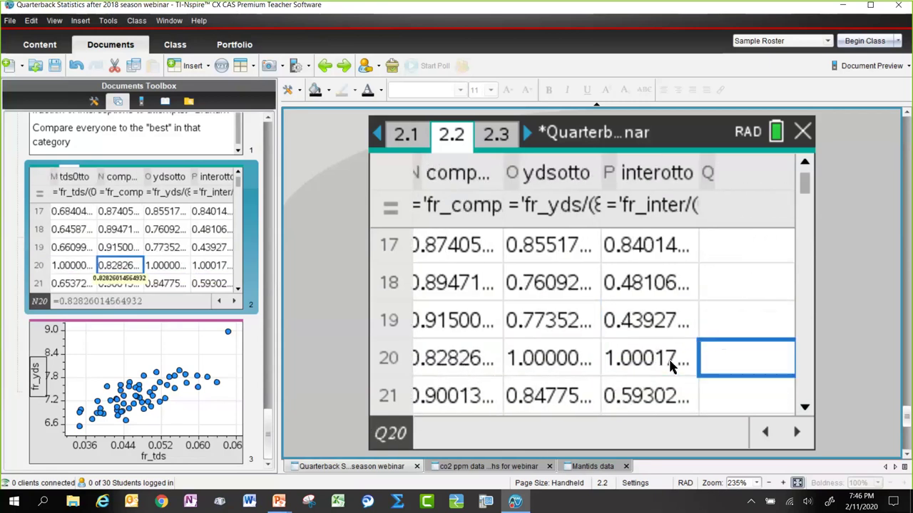
Check row 20's entries in the rating and qb columns.
{"action": "key", "text": "Right"}
{"action": "key", "text": "Right"}
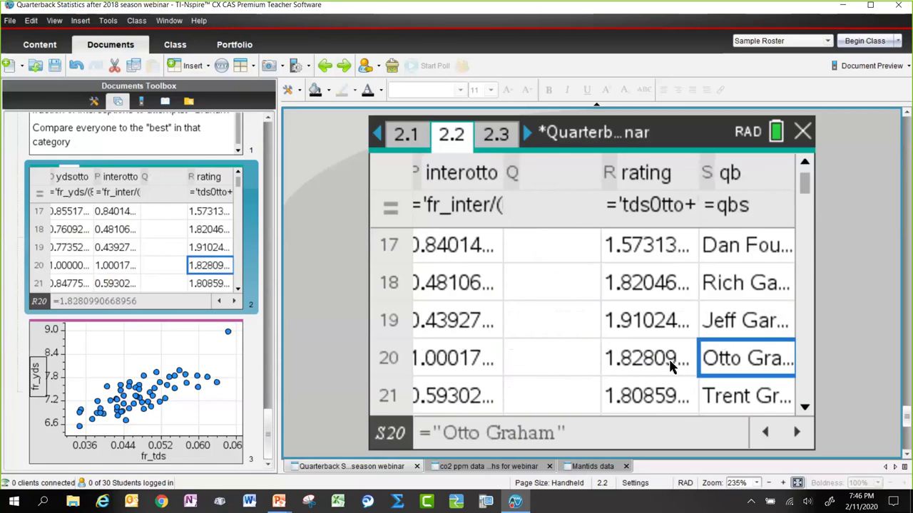
{"action": "key", "text": "Left"}
{"action": "key", "text": "Left"}
{"action": "key", "text": "Right"}
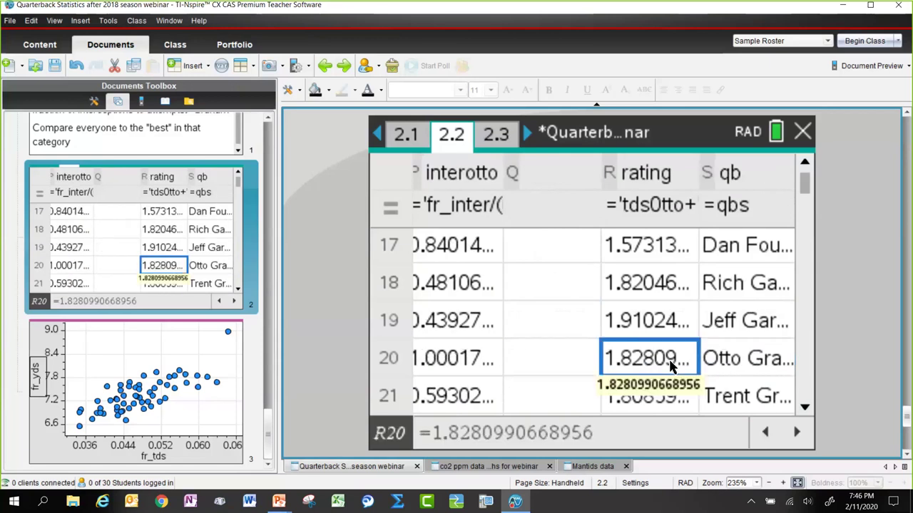
Inspect the full formula that defines the rating column, leaving it unedited.
{"action": "key", "text": "Up"}
{"action": "key", "text": "Up"}
{"action": "key", "text": "Up"}
{"action": "key", "text": "Up"}
{"action": "key", "text": "Up"}
{"action": "key", "text": "Up"}
{"action": "key", "text": "Up"}
{"action": "key", "text": "Up"}
{"action": "key", "text": "Up"}
{"action": "key", "text": "Up"}
{"action": "key", "text": "Up"}
{"action": "key", "text": "Up"}
{"action": "key", "text": "Up"}
{"action": "key", "text": "Up"}
{"action": "key", "text": "Up"}
{"action": "key", "text": "Up"}
{"action": "key", "text": "Up"}
{"action": "key", "text": "Up"}
{"action": "key", "text": "Up"}
{"action": "key", "text": "Up"}
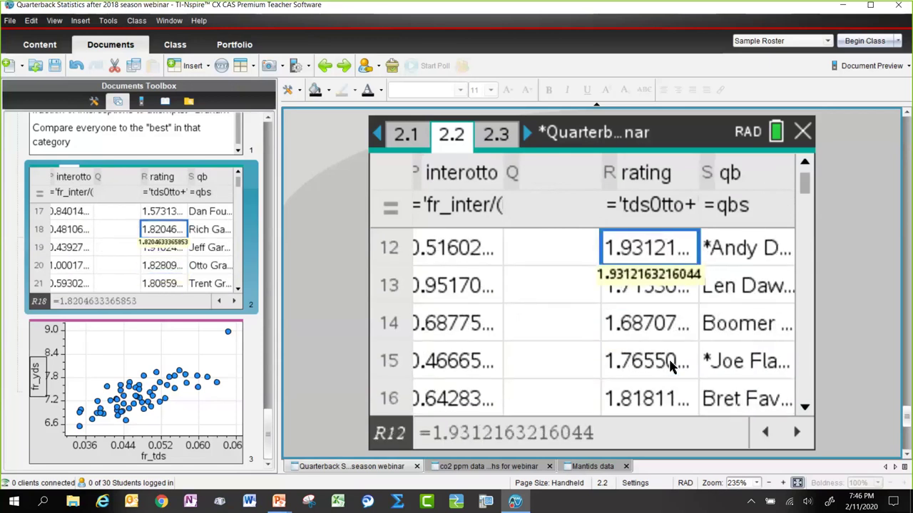
{"action": "key", "text": "Down"}
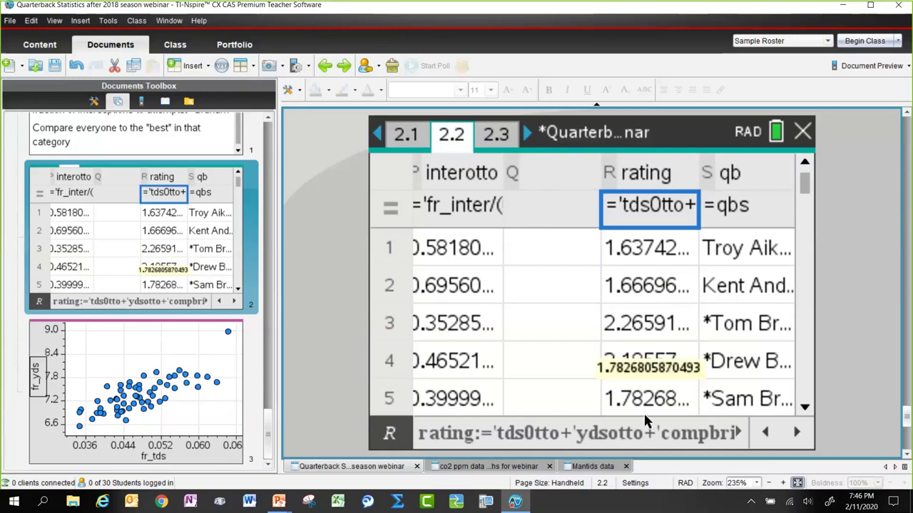
{"action": "left_click", "coordinate": [715, 433]}
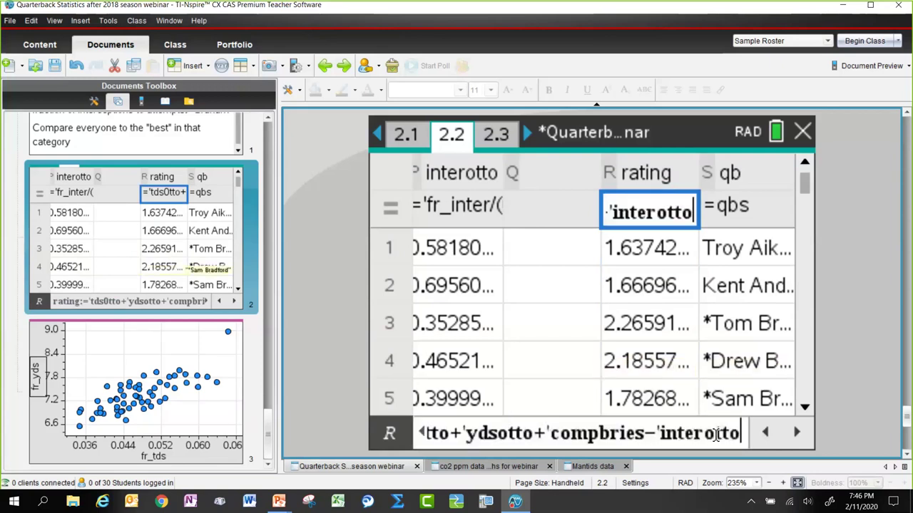
{"action": "left_click", "coordinate": [622, 434]}
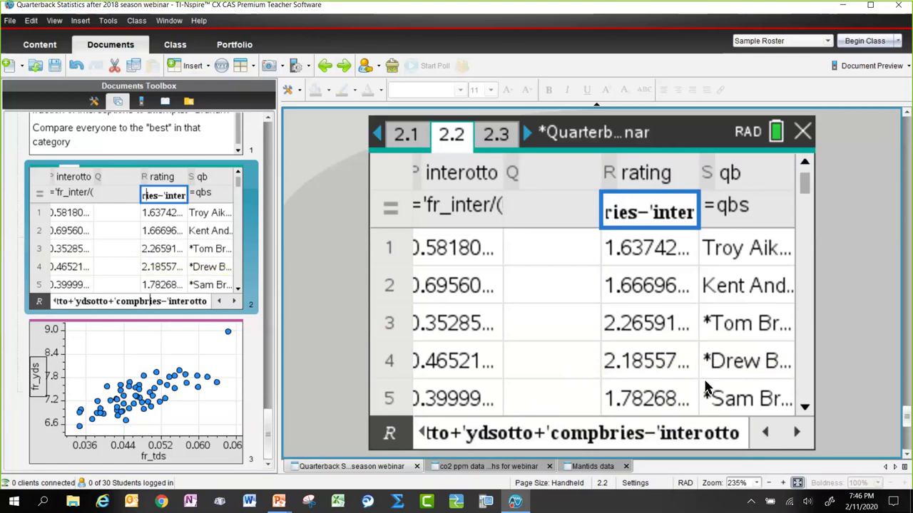
{"action": "left_click", "coordinate": [653, 242]}
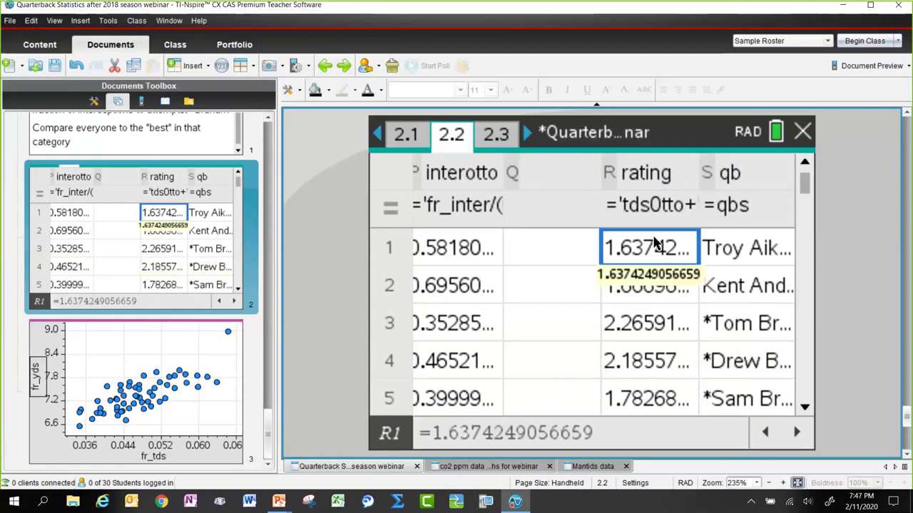
Look through the quarterback ratings in the first rows of the rating column.
{"action": "key", "text": "Down"}
{"action": "key", "text": "Down"}
{"action": "key", "text": "Down"}
{"action": "key", "text": "Down"}
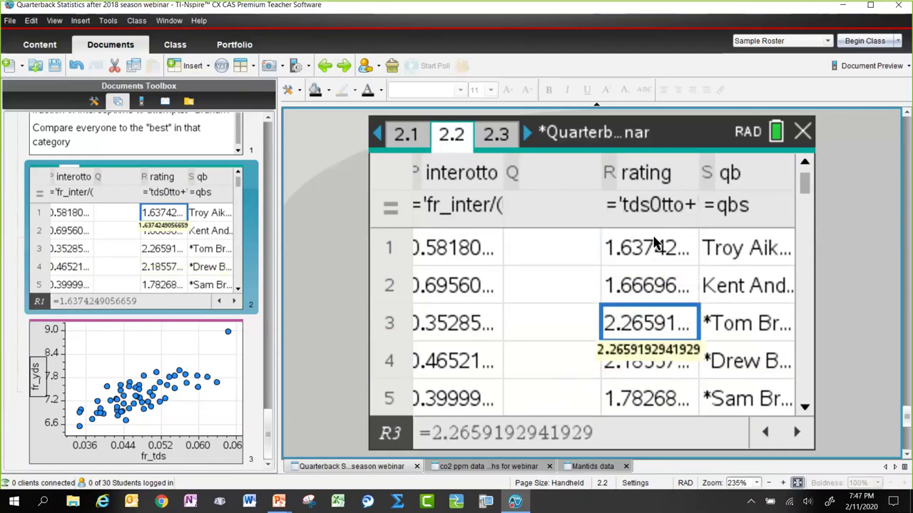
{"action": "key", "text": "Down"}
{"action": "key", "text": "Down"}
{"action": "key", "text": "Up"}
{"action": "key", "text": "Up"}
{"action": "key", "text": "Up"}
{"action": "key", "text": "Up"}
{"action": "key", "text": "Up"}
{"action": "key", "text": "Up"}
{"action": "key", "text": "Up"}
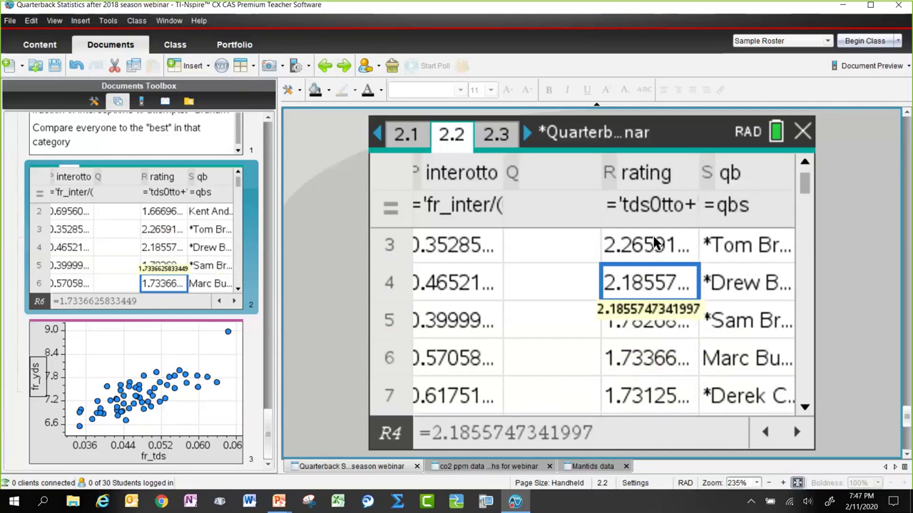
Sort the rating and qb columns together by column r in descending order and check the first row's rating and quarterback.
{"action": "key", "text": "Down"}
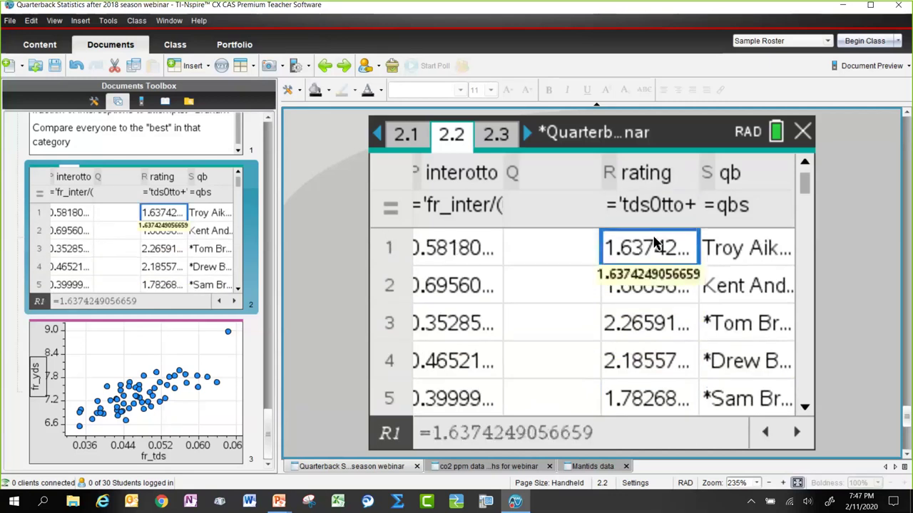
{"action": "key", "text": "Up"}
{"action": "key", "text": "Up"}
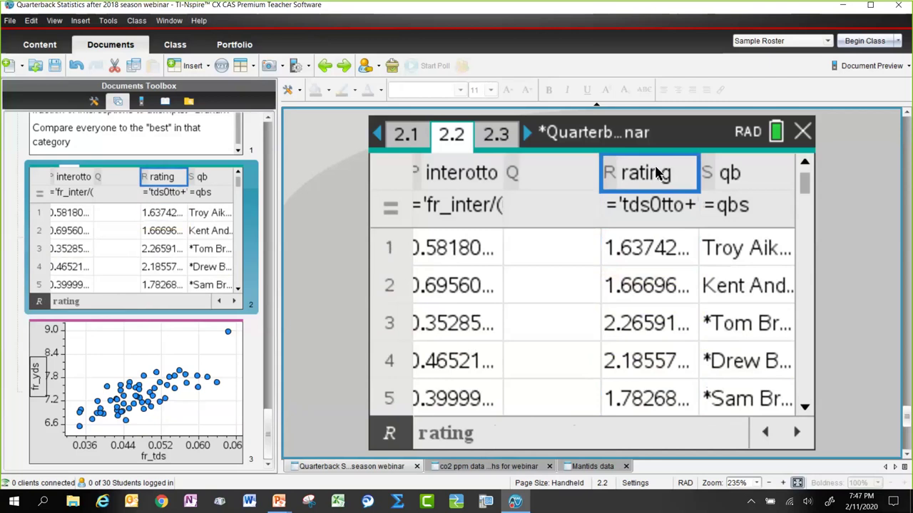
{"action": "key", "text": "Up"}
{"action": "key", "text": "shift+Right"}
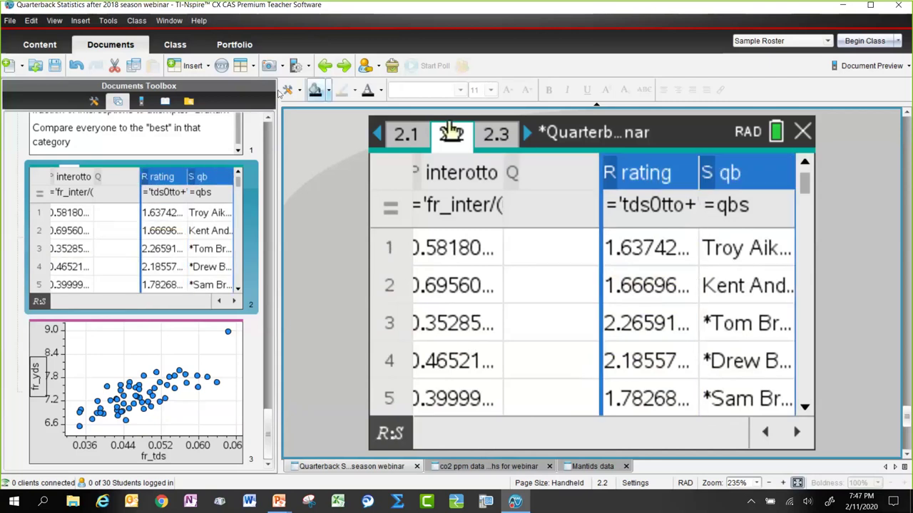
{"action": "left_click", "coordinate": [288, 90]}
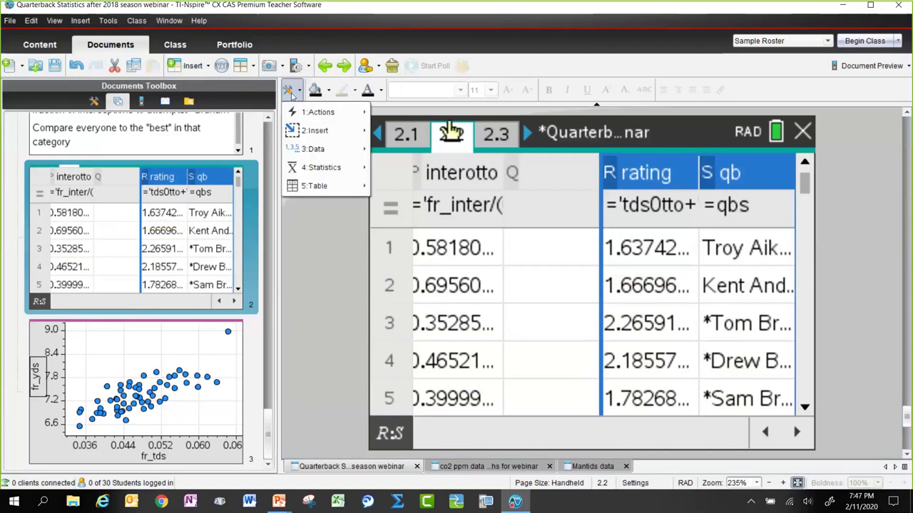
{"action": "mouse_move", "coordinate": [320, 112]}
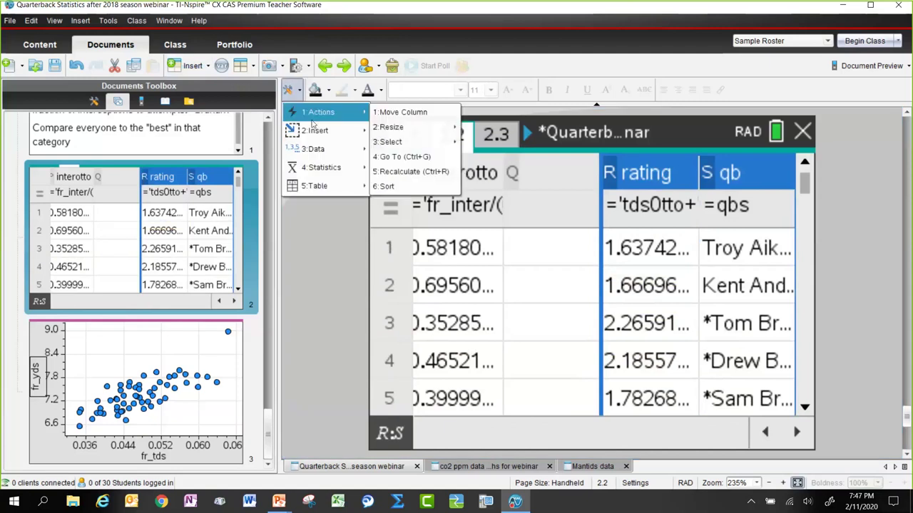
{"action": "left_click", "coordinate": [389, 190]}
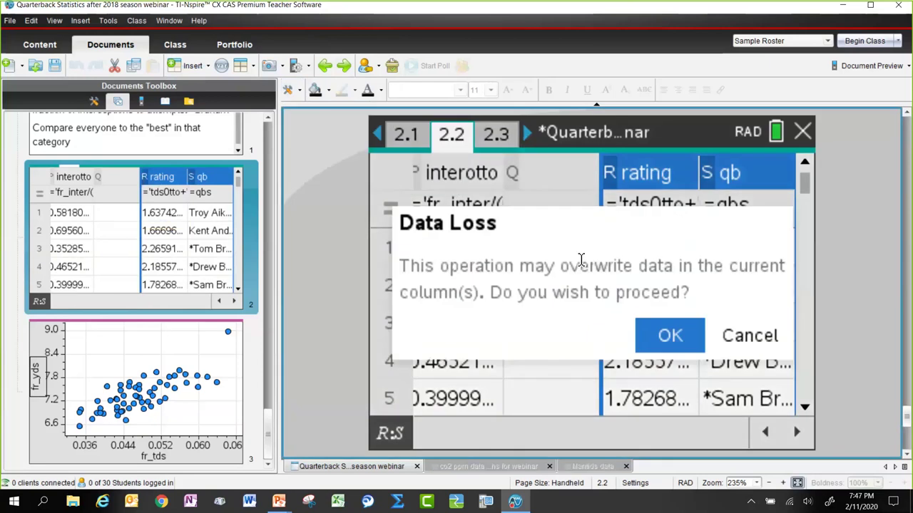
{"action": "left_click", "coordinate": [667, 337]}
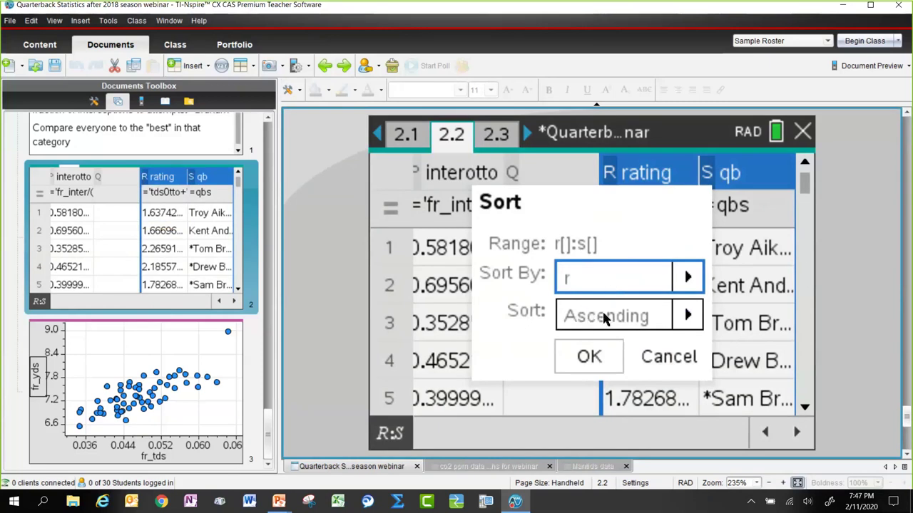
{"action": "left_click", "coordinate": [689, 317]}
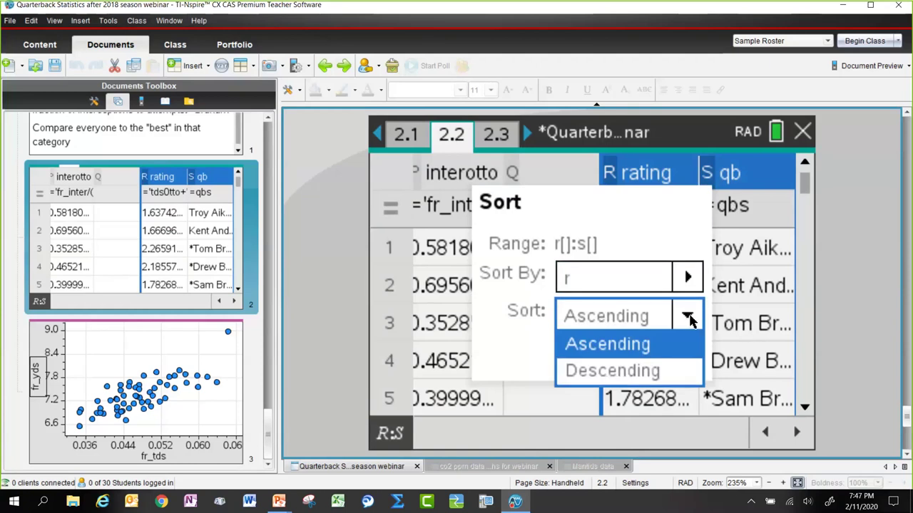
{"action": "left_click", "coordinate": [617, 372]}
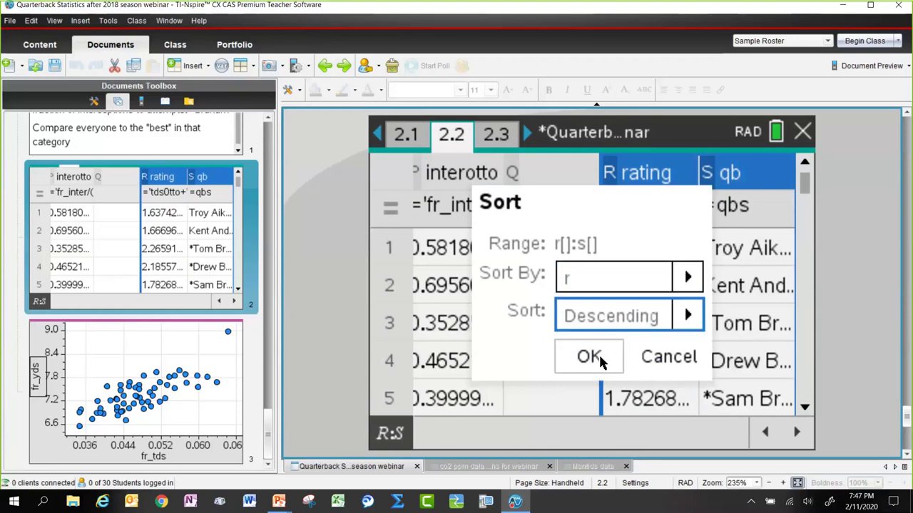
{"action": "left_click", "coordinate": [598, 357]}
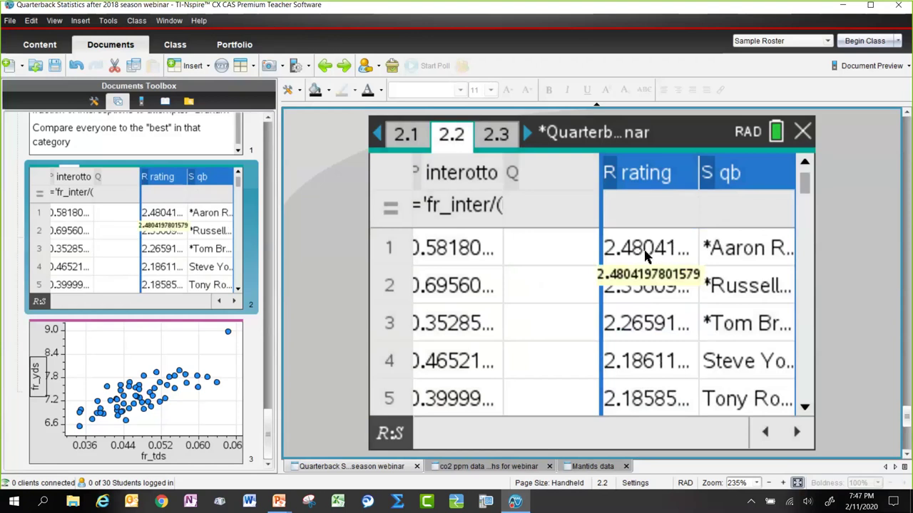
{"action": "left_click", "coordinate": [648, 257]}
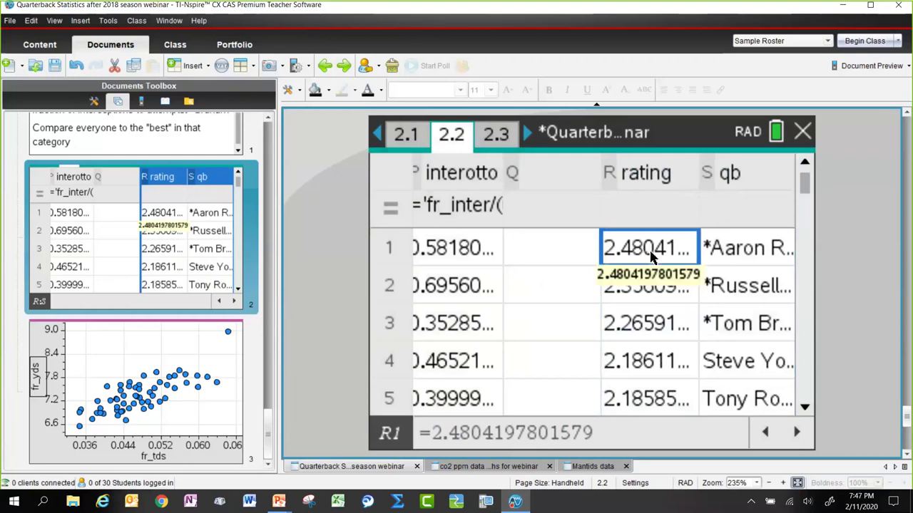
{"action": "left_click", "coordinate": [743, 255]}
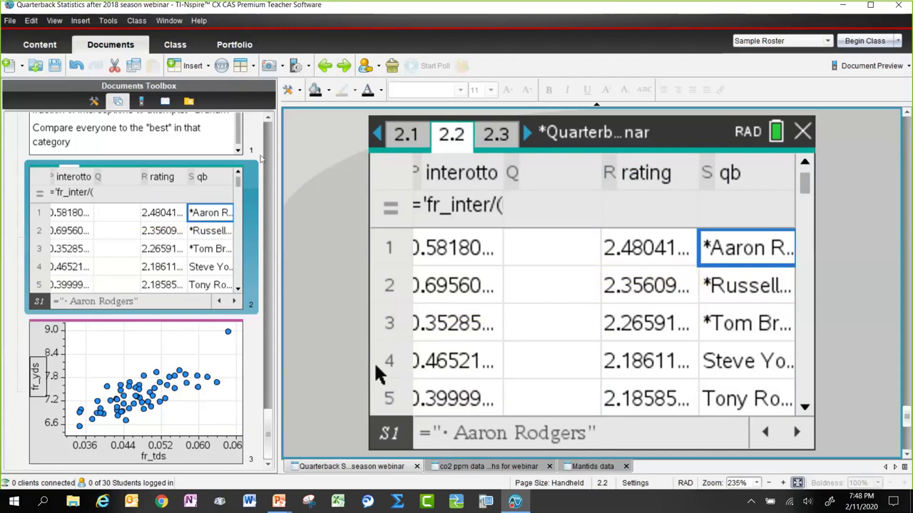
Open page 1.10 with the passer rating formula and remove the blank line above the formula.
{"action": "left_click", "coordinate": [267, 118]}
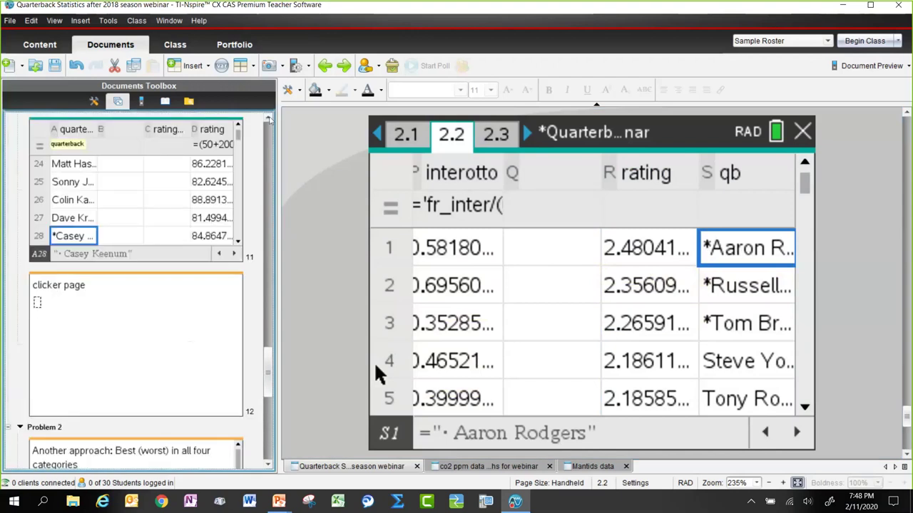
{"action": "left_click", "coordinate": [268, 119]}
{"action": "left_click", "coordinate": [268, 119]}
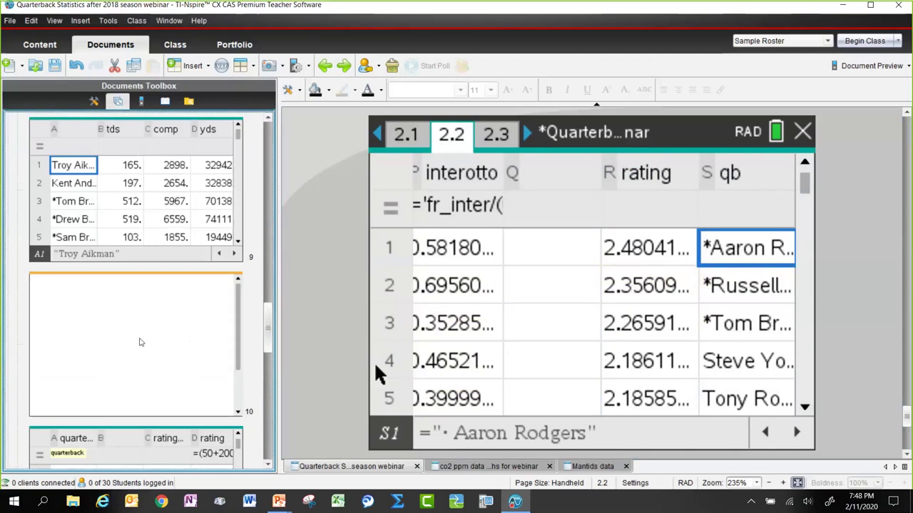
{"action": "left_click", "coordinate": [141, 344]}
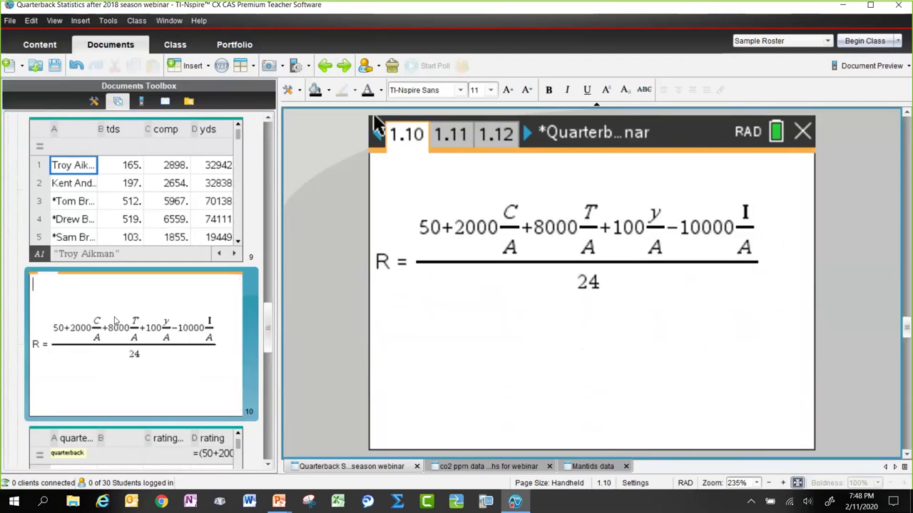
{"action": "key", "text": "Delete"}
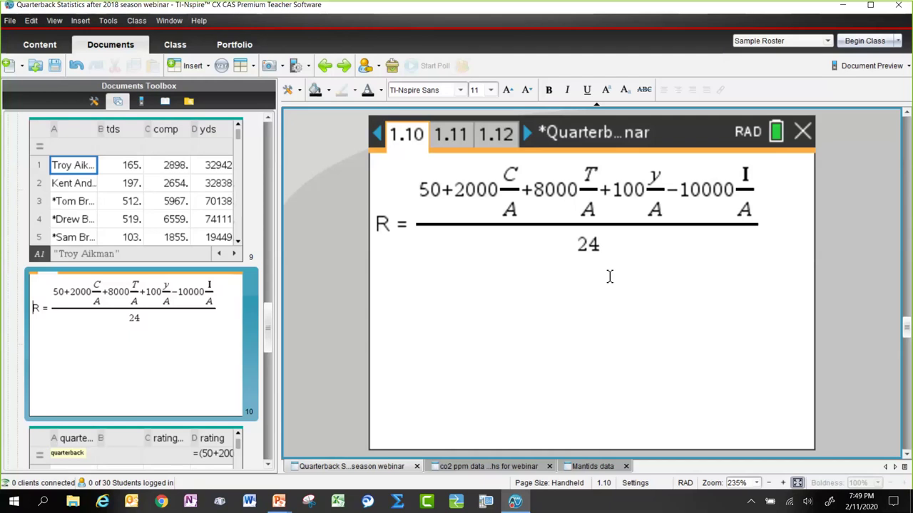
Examine the numerator terms and the denominator of the passer rating formula on page 1.10.
{"action": "left_click", "coordinate": [579, 243]}
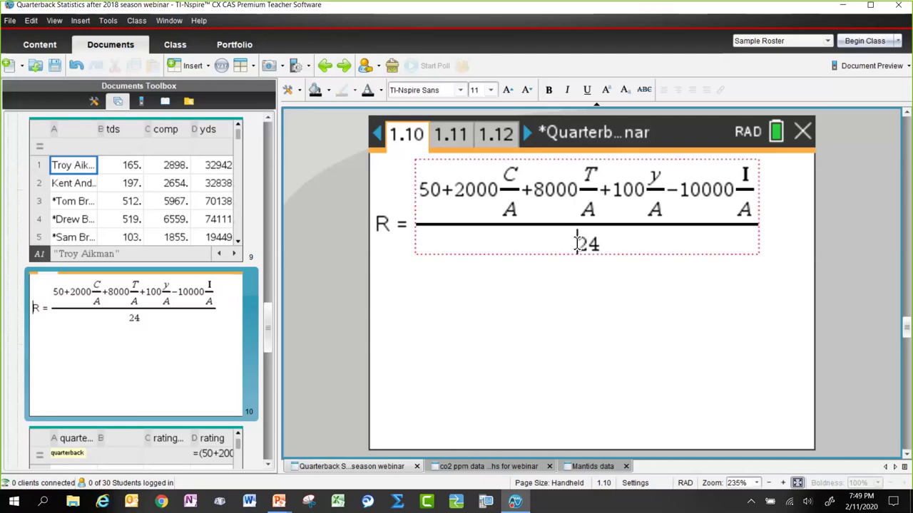
{"action": "left_click", "coordinate": [639, 302]}
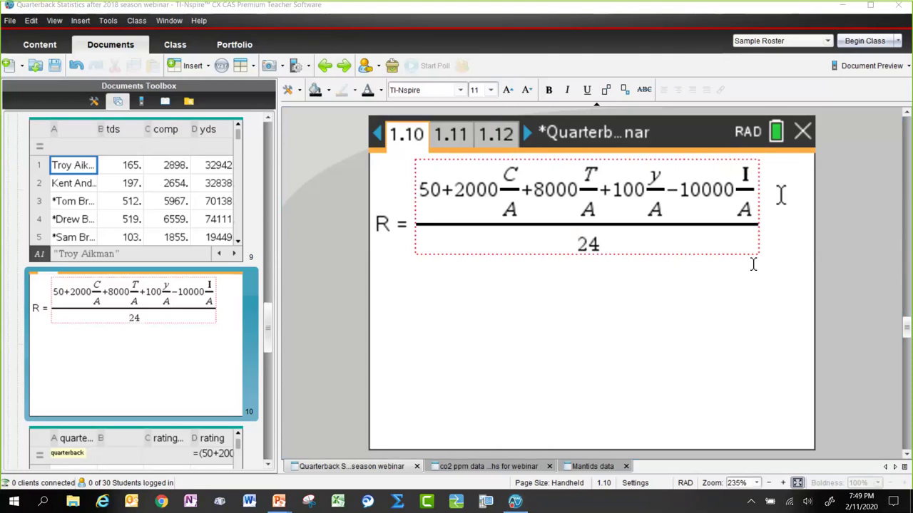
{"action": "left_click", "coordinate": [613, 290]}
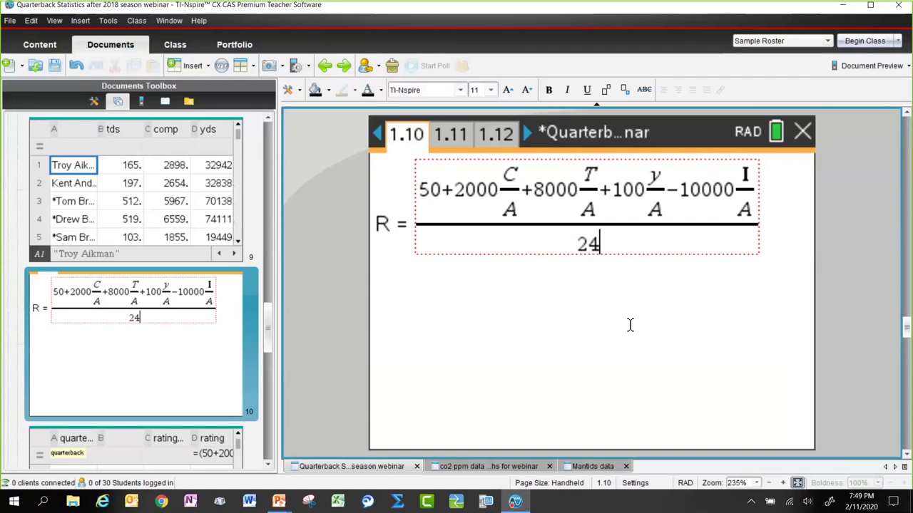
{"action": "left_click", "coordinate": [765, 224]}
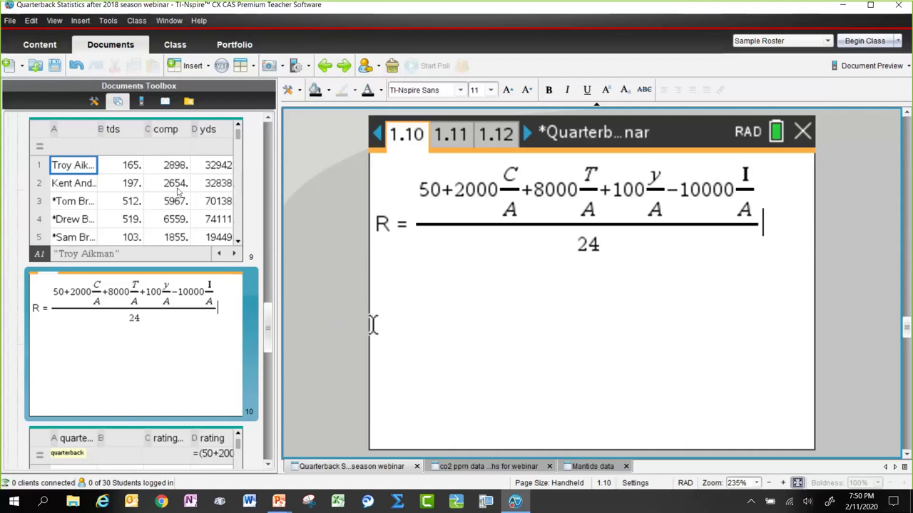
Look across the columns of the quarterback data table on page 1.9, from the names past the tds and comp ratios and back.
{"action": "key", "text": "ctrl+Left"}
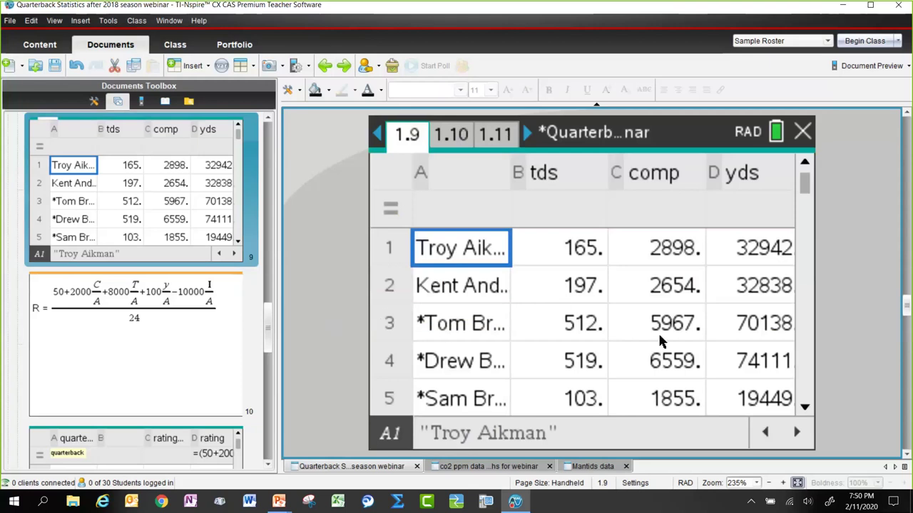
{"action": "key", "text": "Right"}
{"action": "key", "text": "Right"}
{"action": "key", "text": "Right"}
{"action": "key", "text": "Right"}
{"action": "key", "text": "Right"}
{"action": "key", "text": "Right"}
{"action": "key", "text": "Right"}
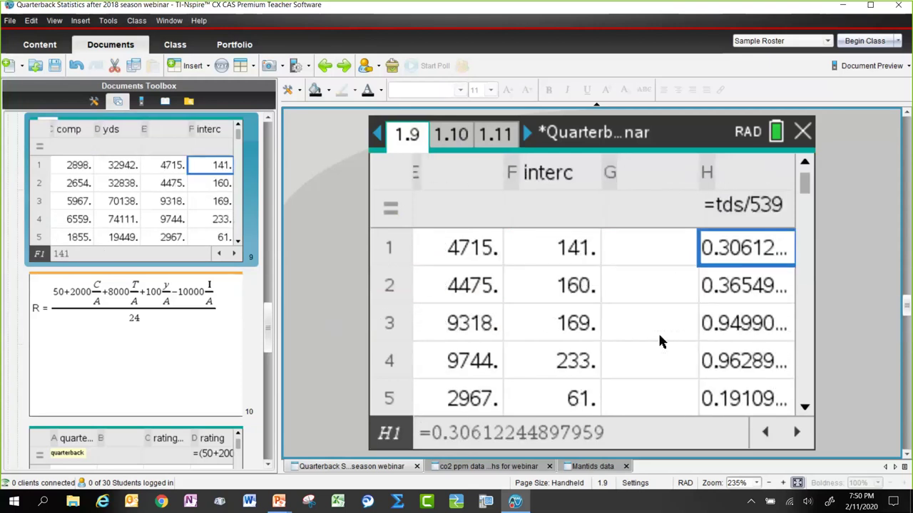
{"action": "key", "text": "Right"}
{"action": "key", "text": "Right"}
{"action": "key", "text": "Right"}
{"action": "key", "text": "Right"}
{"action": "key", "text": "Right"}
{"action": "key", "text": "Right"}
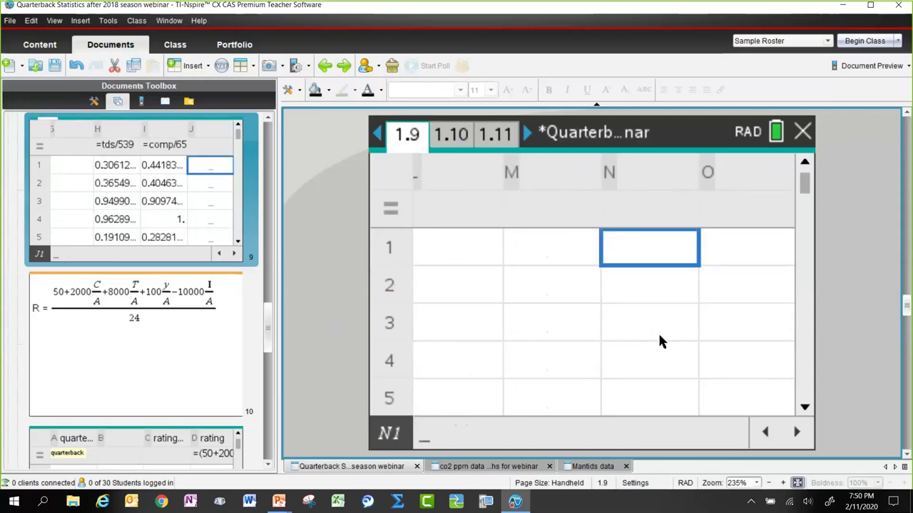
{"action": "key", "text": "Left"}
{"action": "key", "text": "Left"}
{"action": "key", "text": "Left"}
{"action": "key", "text": "Left"}
{"action": "key", "text": "Left"}
{"action": "key", "text": "Left"}
{"action": "key", "text": "Left"}
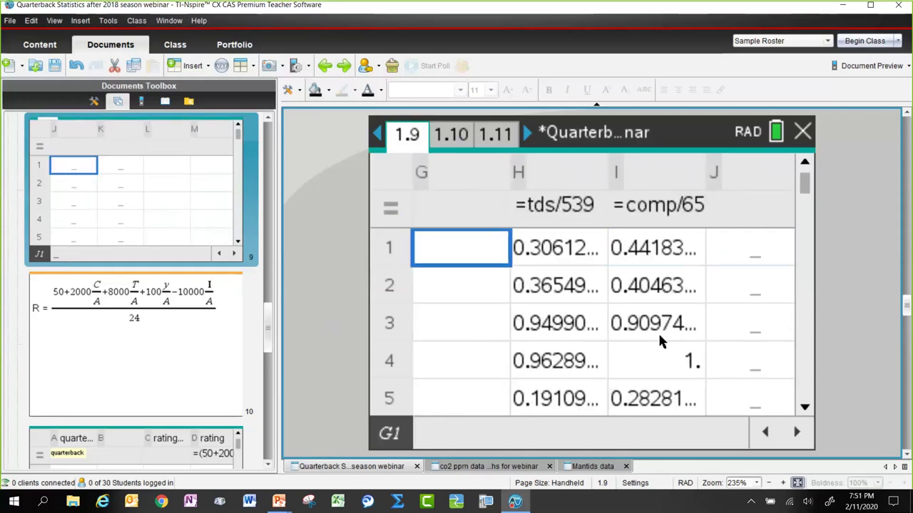
{"action": "key", "text": "Left"}
{"action": "key", "text": "Left"}
{"action": "key", "text": "Left"}
{"action": "key", "text": "Left"}
{"action": "key", "text": "Left"}
{"action": "key", "text": "Left"}
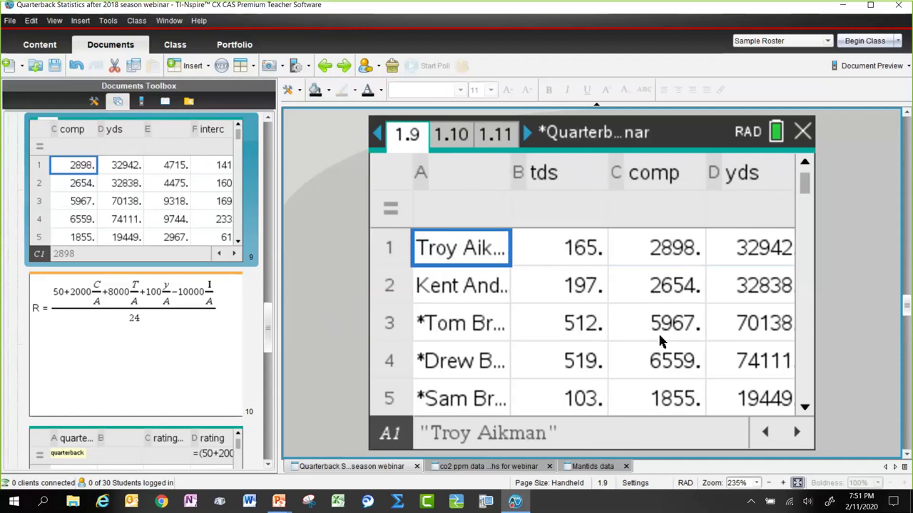
{"action": "key", "text": "Left"}
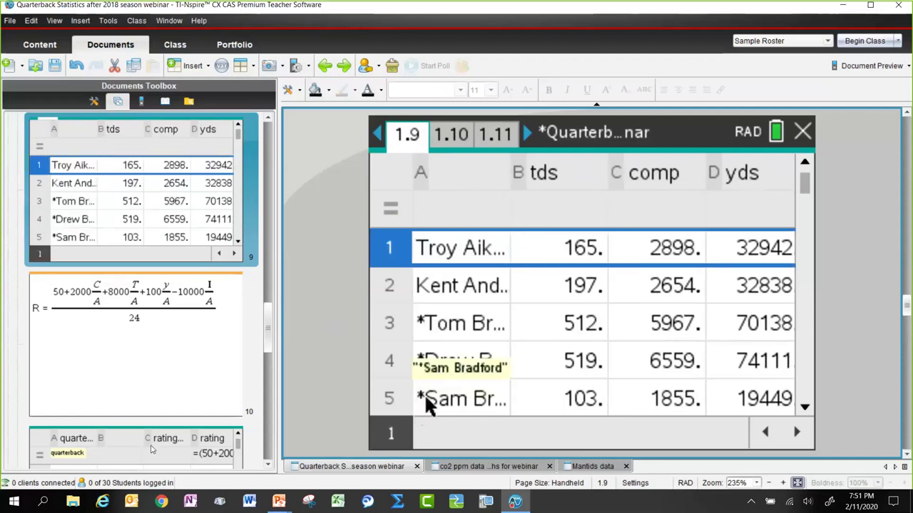
Look through the rating column's values on page 1.11 and inspect the formula that defines the column.
{"action": "key", "text": "ctrl+Right"}
{"action": "key", "text": "ctrl+Right"}
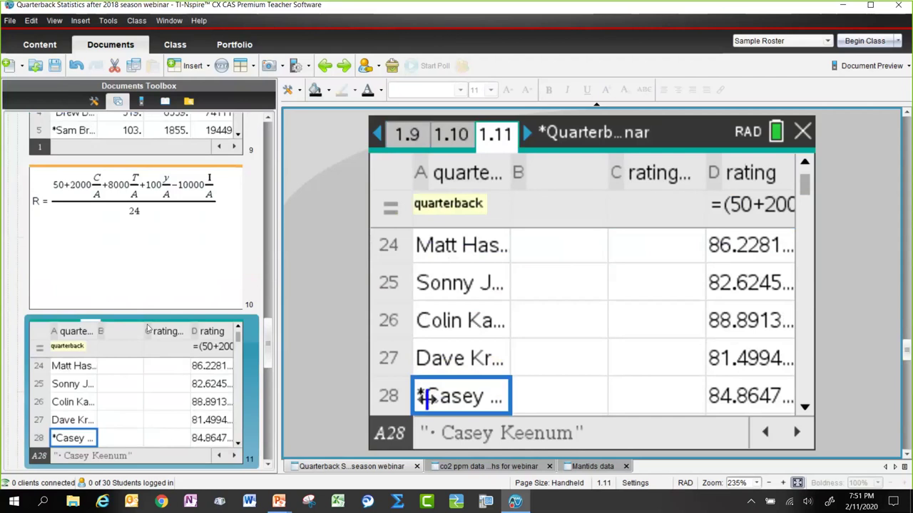
{"action": "key", "text": "Right"}
{"action": "key", "text": "Right"}
{"action": "key", "text": "Right"}
{"action": "key", "text": "Right"}
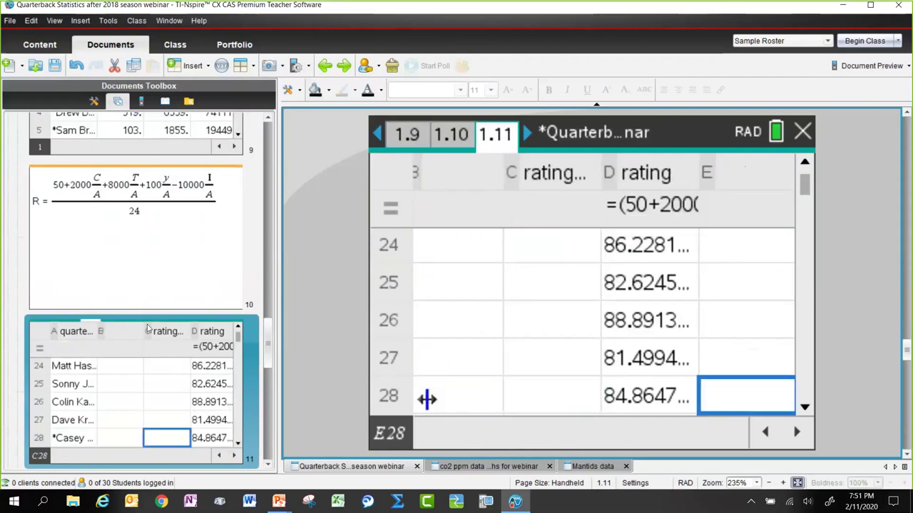
{"action": "key", "text": "Left"}
{"action": "key", "text": "Up"}
{"action": "key", "text": "Up"}
{"action": "key", "text": "Up"}
{"action": "key", "text": "Up"}
{"action": "key", "text": "Up"}
{"action": "key", "text": "Up"}
{"action": "key", "text": "Up"}
{"action": "key", "text": "Up"}
{"action": "key", "text": "Up"}
{"action": "key", "text": "Up"}
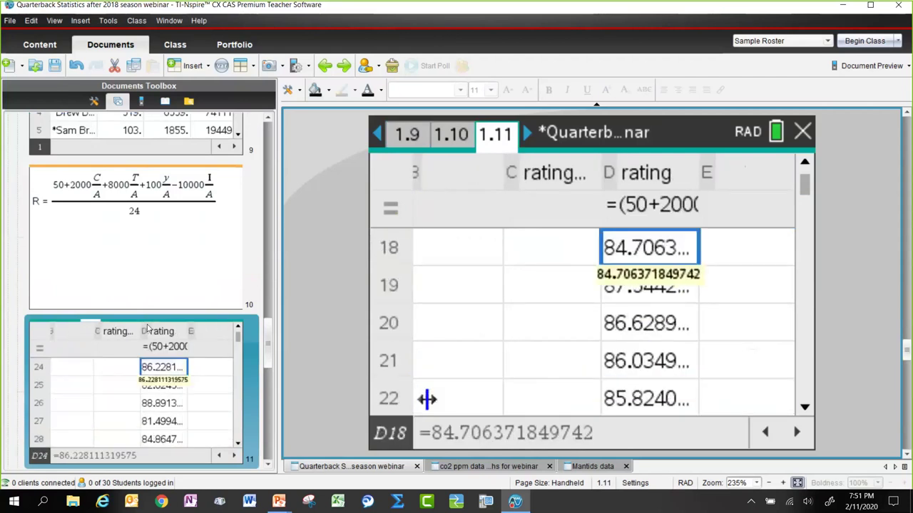
{"action": "key", "text": "Up"}
{"action": "key", "text": "Up"}
{"action": "key", "text": "Up"}
{"action": "key", "text": "Up"}
{"action": "key", "text": "Up"}
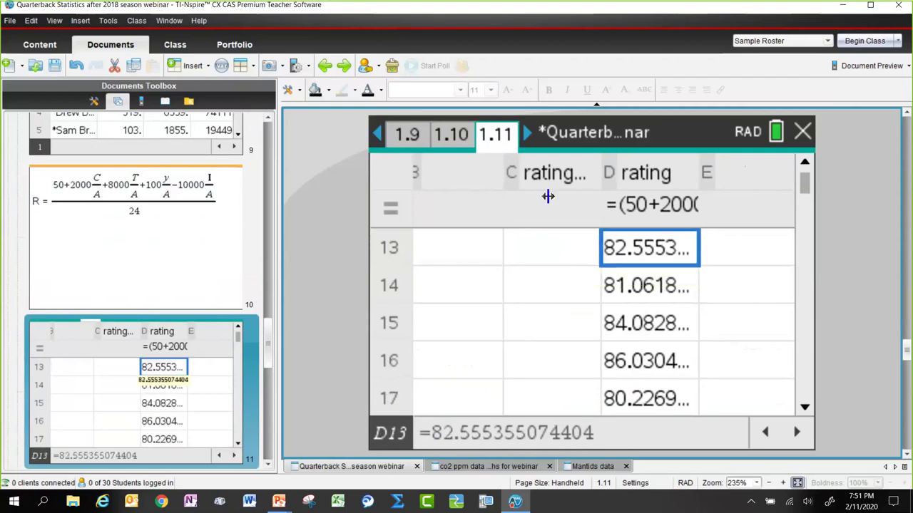
{"action": "left_click", "coordinate": [624, 205]}
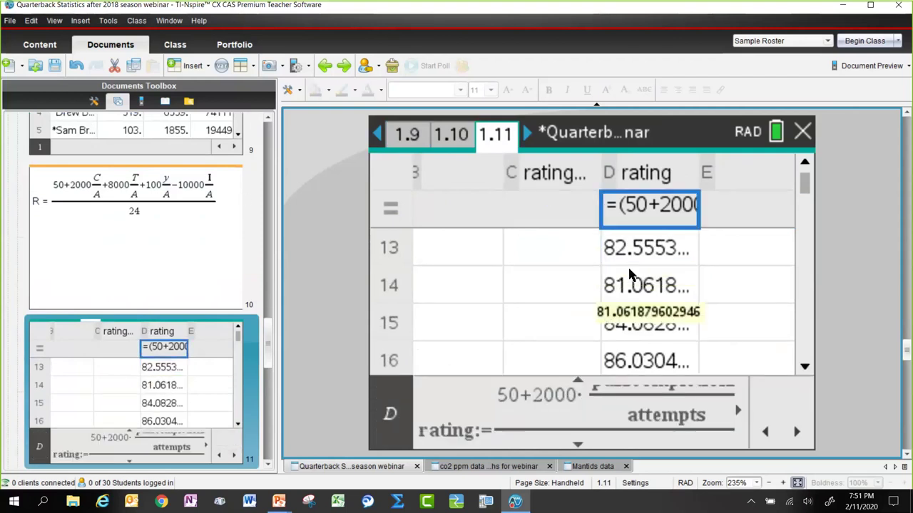
Open the clicker page, 1.12, and place the cursor at the start of its first line.
{"action": "scroll", "coordinate": [269, 369], "scroll_direction": "down", "scroll_amount": 1}
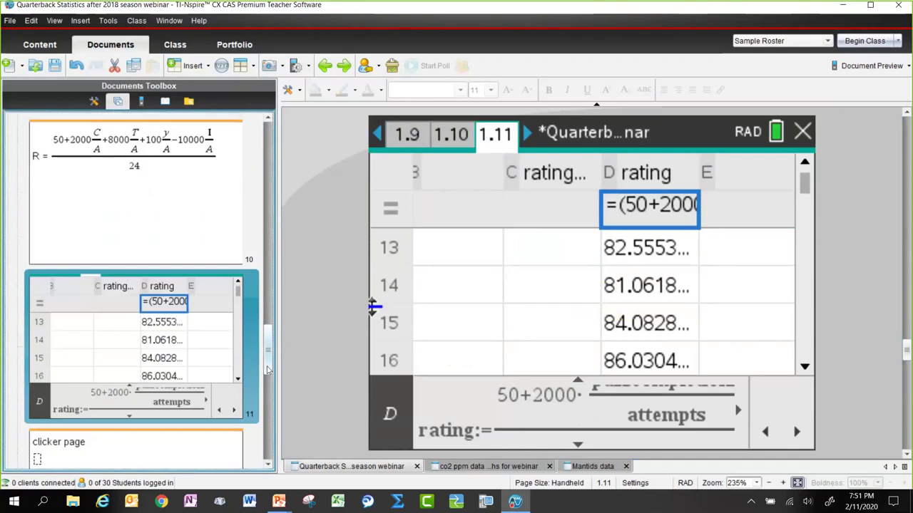
{"action": "left_click_drag", "start_coordinate": [268, 369], "coordinate": [269, 389]}
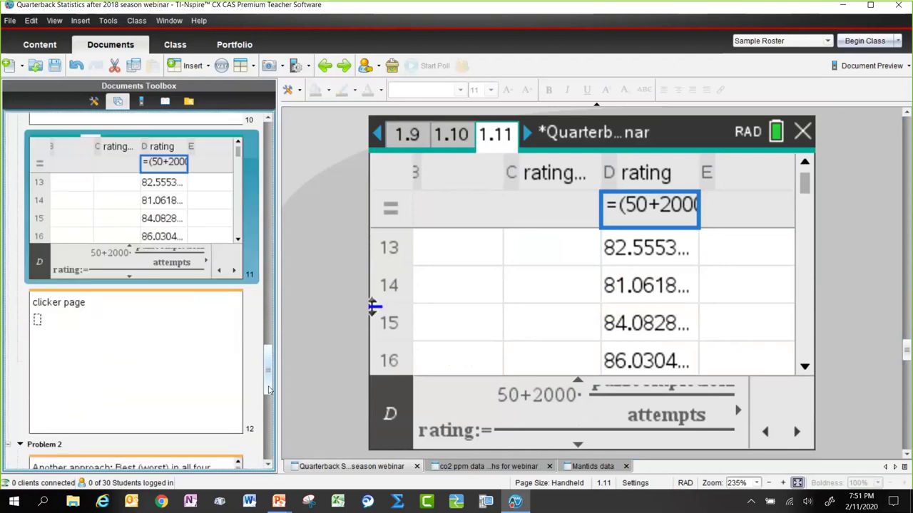
{"action": "left_click", "coordinate": [49, 323]}
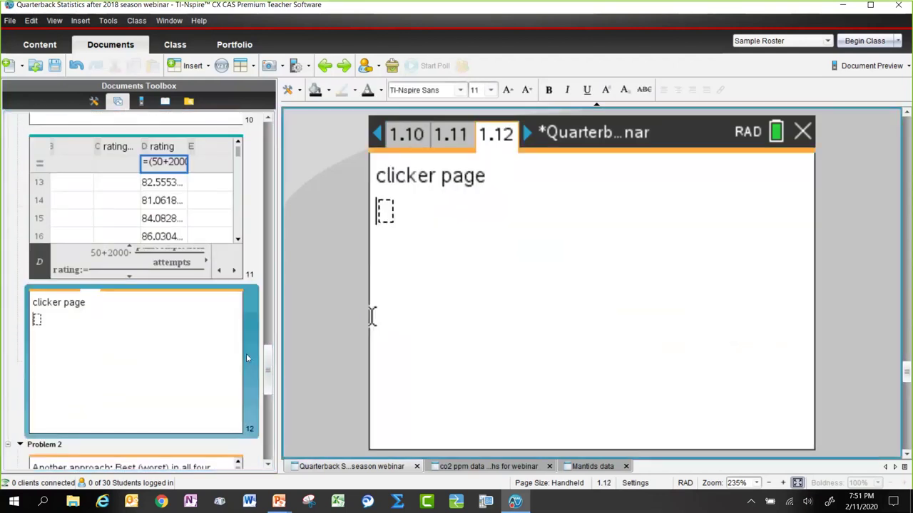
{"action": "left_click", "coordinate": [385, 215]}
{"action": "left_click", "coordinate": [375, 198]}
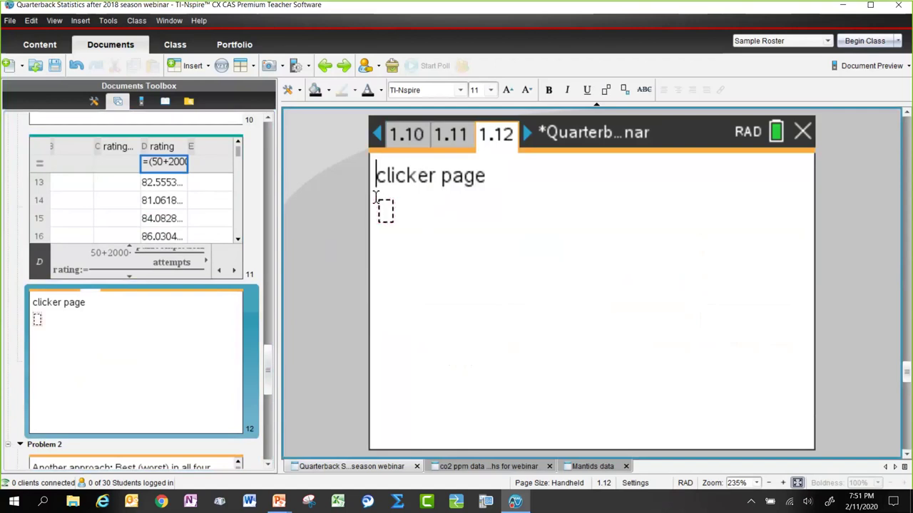
Insert a slider on a new line below the "clicker page" text.
{"action": "left_click", "coordinate": [492, 182]}
{"action": "key", "text": "Return"}
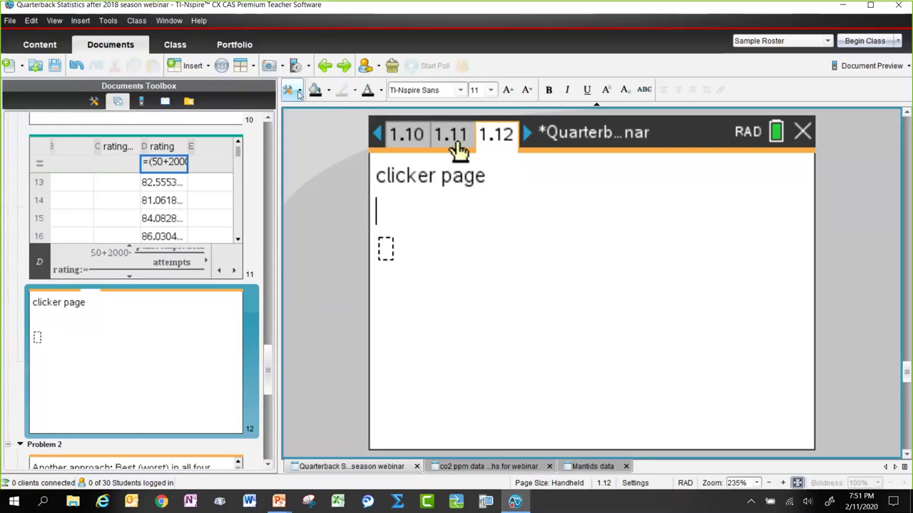
{"action": "left_click", "coordinate": [299, 93]}
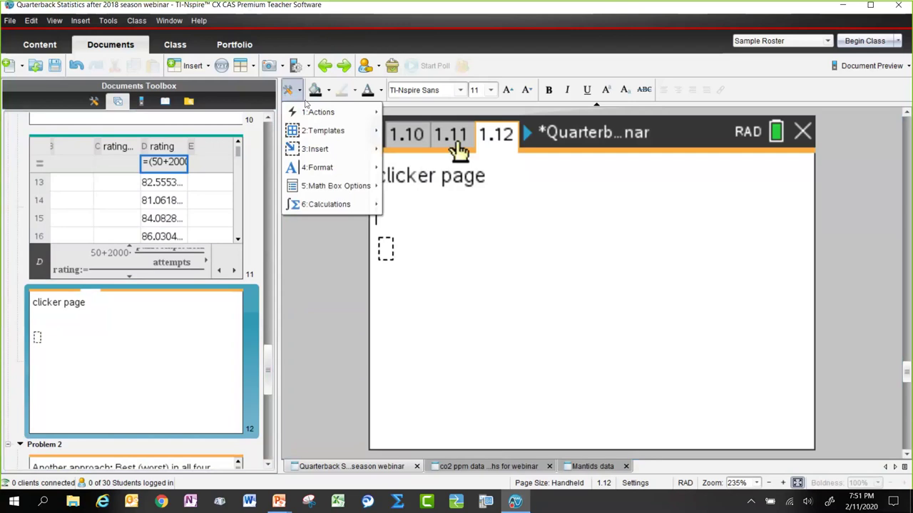
{"action": "mouse_move", "coordinate": [302, 119]}
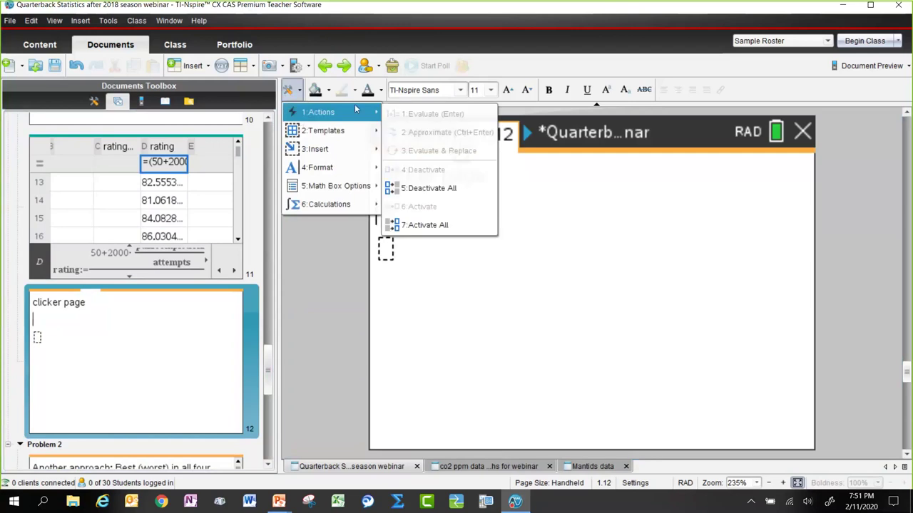
{"action": "mouse_move", "coordinate": [317, 149]}
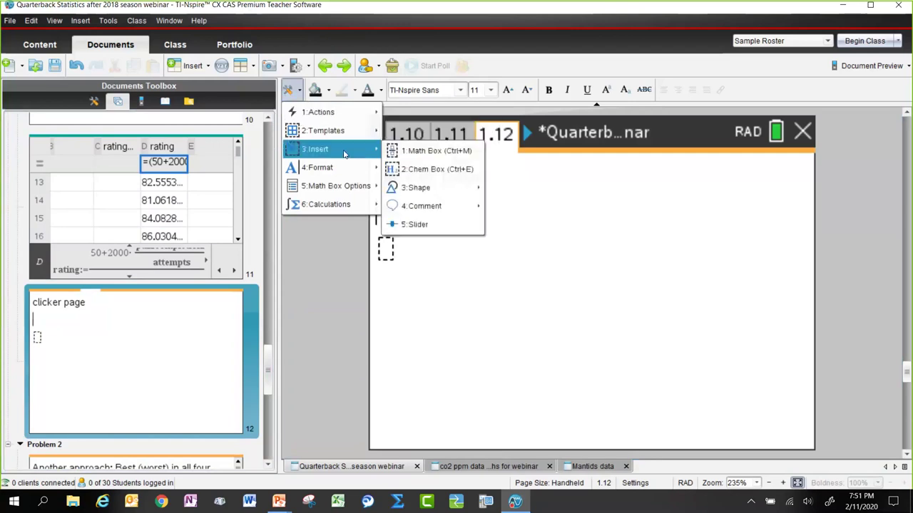
{"action": "left_click", "coordinate": [420, 225]}
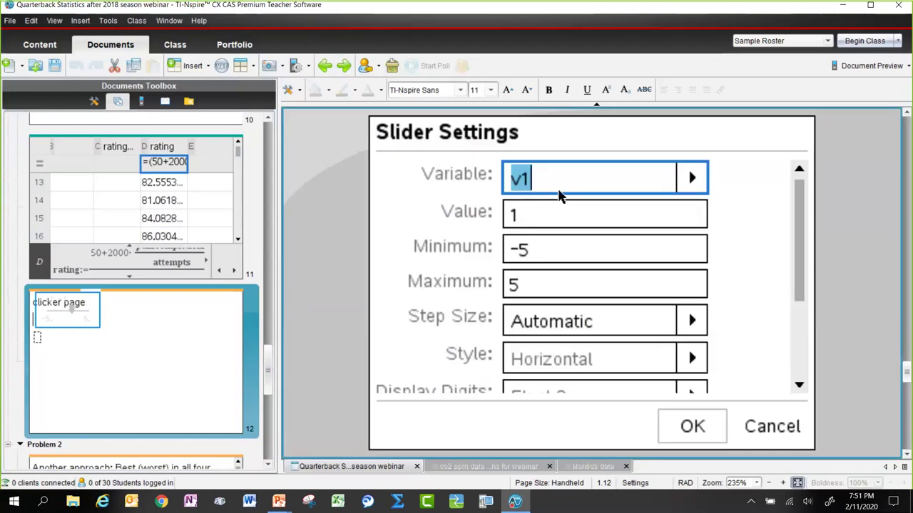
Assign the slider to variable i, with a minimum of 1 and a maximum of 57.
{"action": "type", "text": "i"}
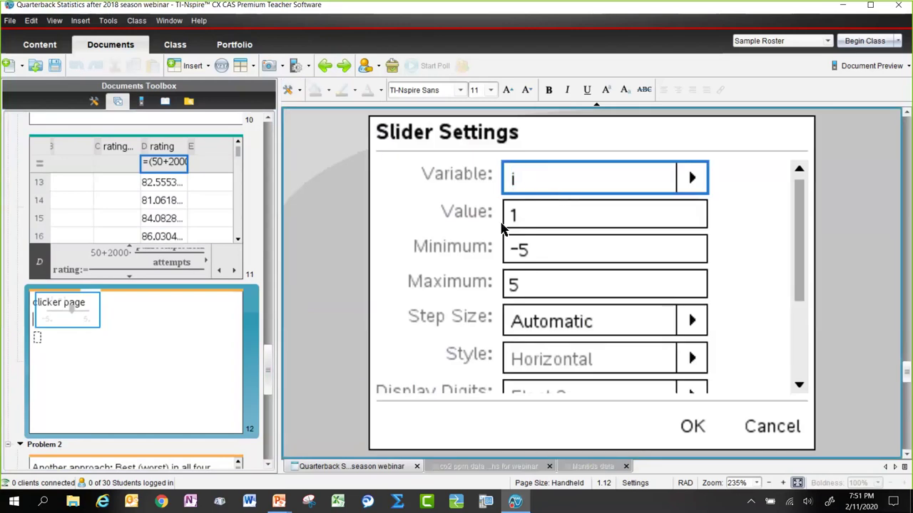
{"action": "left_click", "coordinate": [542, 249]}
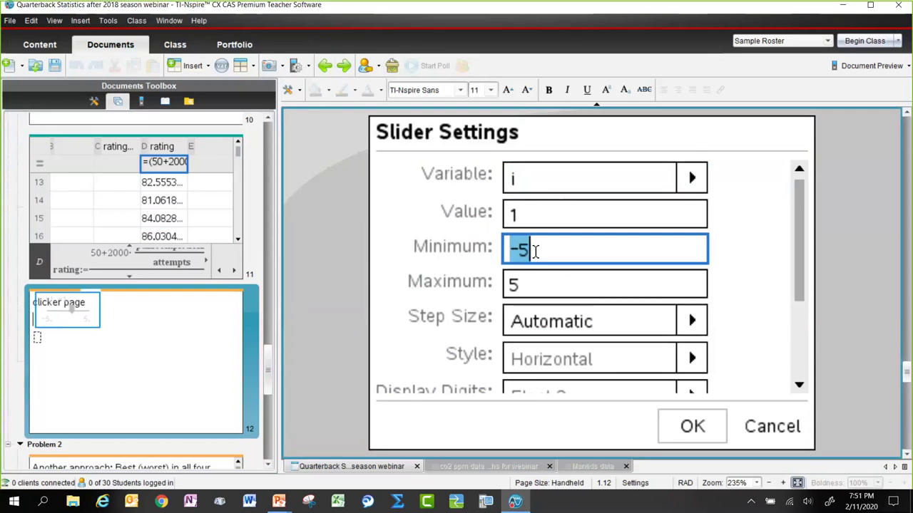
{"action": "type", "text": "1"}
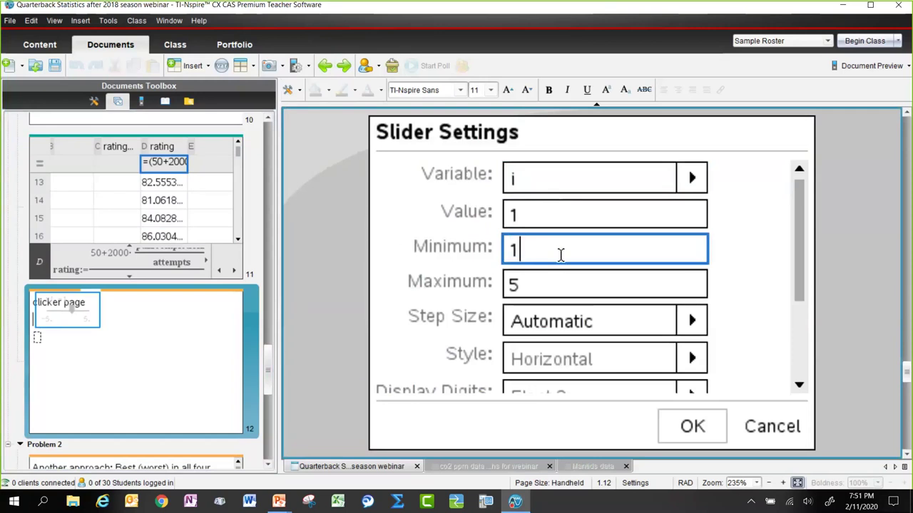
{"action": "left_click", "coordinate": [523, 287]}
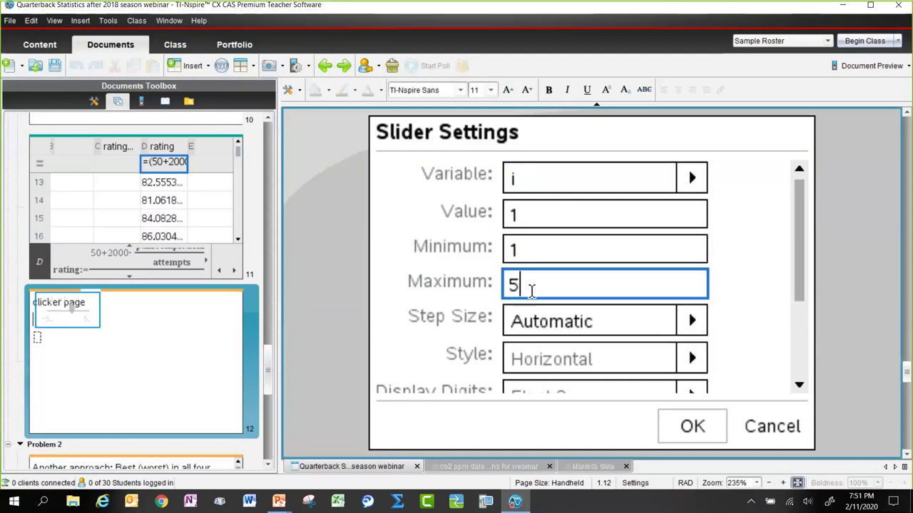
{"action": "type", "text": "7"}
Set the slider's step size to 1, make it minimized and accept the settings.
{"action": "left_click", "coordinate": [605, 328]}
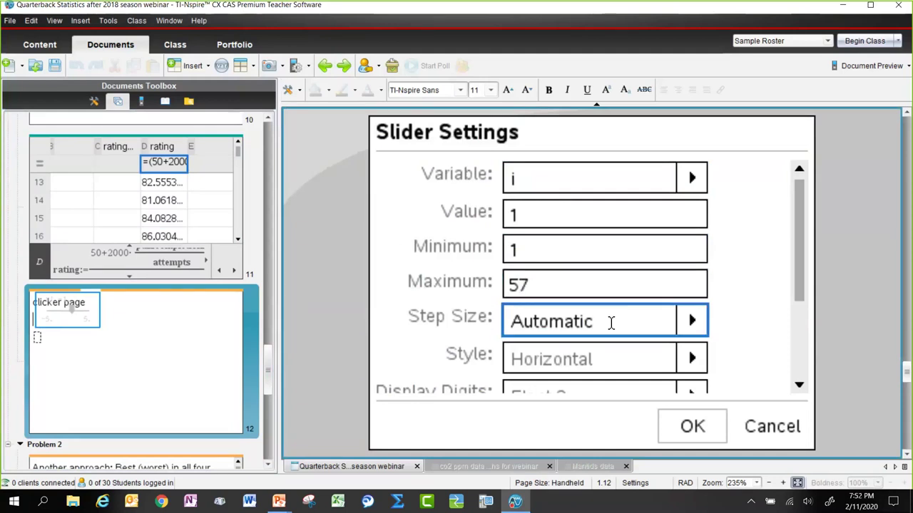
{"action": "key", "text": "BackSpace"}
{"action": "key", "text": "BackSpace"}
{"action": "key", "text": "BackSpace"}
{"action": "key", "text": "BackSpace"}
{"action": "key", "text": "BackSpace"}
{"action": "key", "text": "BackSpace"}
{"action": "key", "text": "BackSpace"}
{"action": "key", "text": "BackSpace"}
{"action": "key", "text": "BackSpace"}
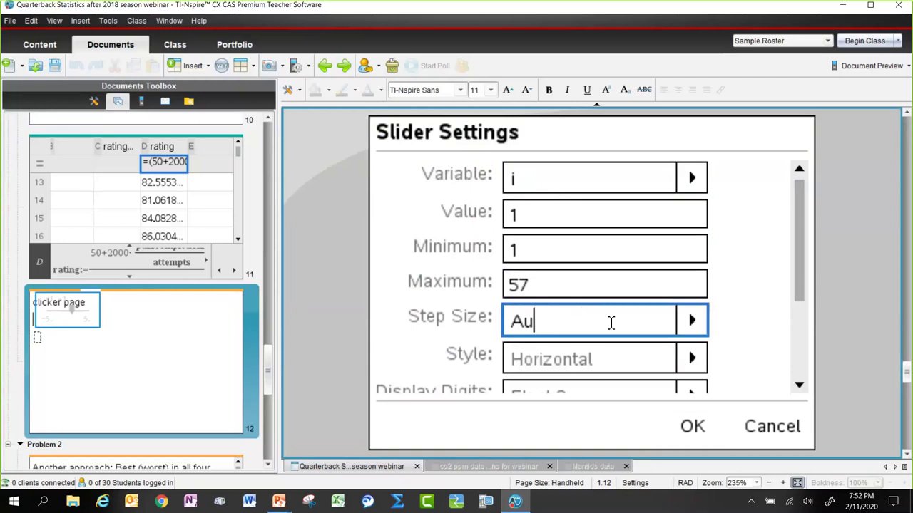
{"action": "type", "text": "1"}
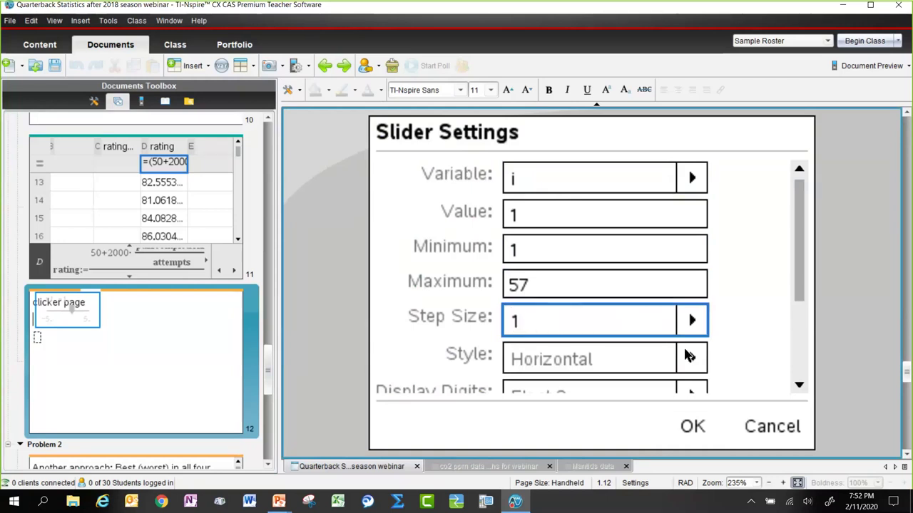
{"action": "left_click_drag", "start_coordinate": [806, 228], "coordinate": [815, 309]}
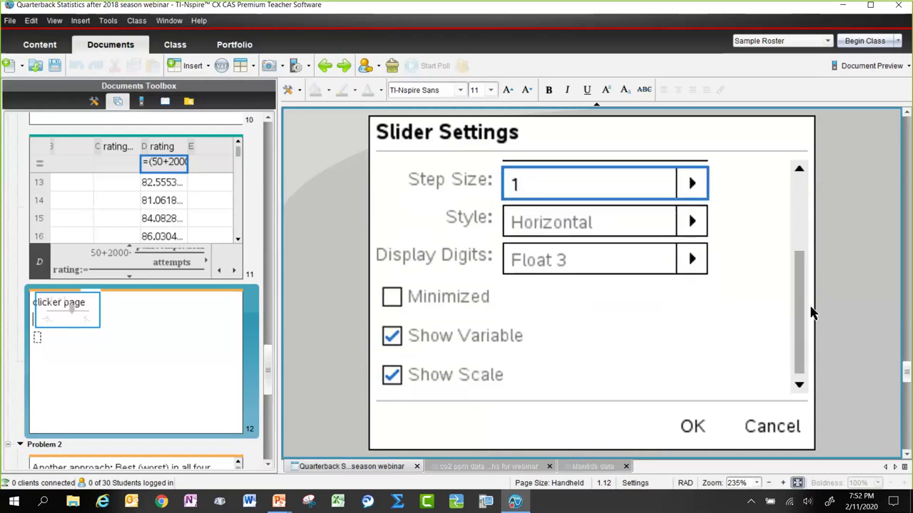
{"action": "left_click", "coordinate": [392, 297]}
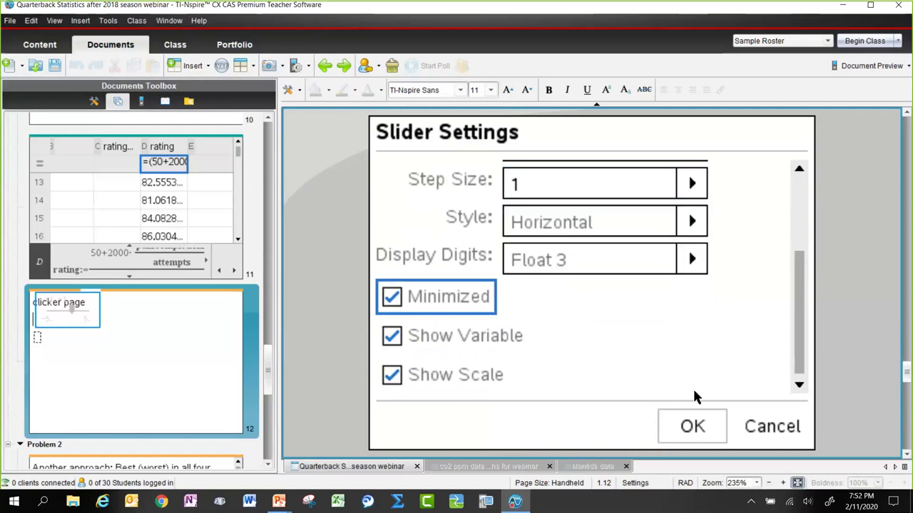
{"action": "left_click", "coordinate": [688, 430]}
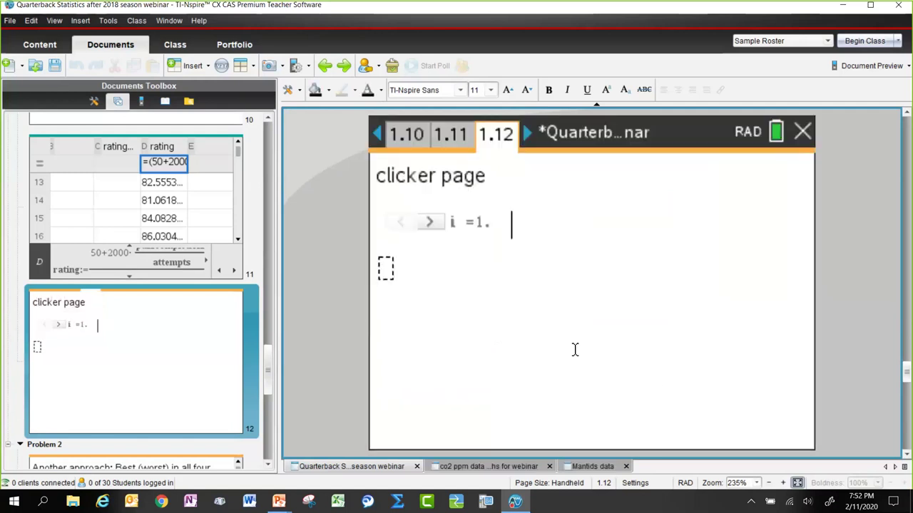
Test the slider by stepping i up to 5 and back down to 1.
{"action": "left_click", "coordinate": [429, 222]}
{"action": "left_click", "coordinate": [430, 222]}
{"action": "left_click", "coordinate": [430, 221]}
{"action": "left_click", "coordinate": [429, 222]}
{"action": "left_click", "coordinate": [429, 222]}
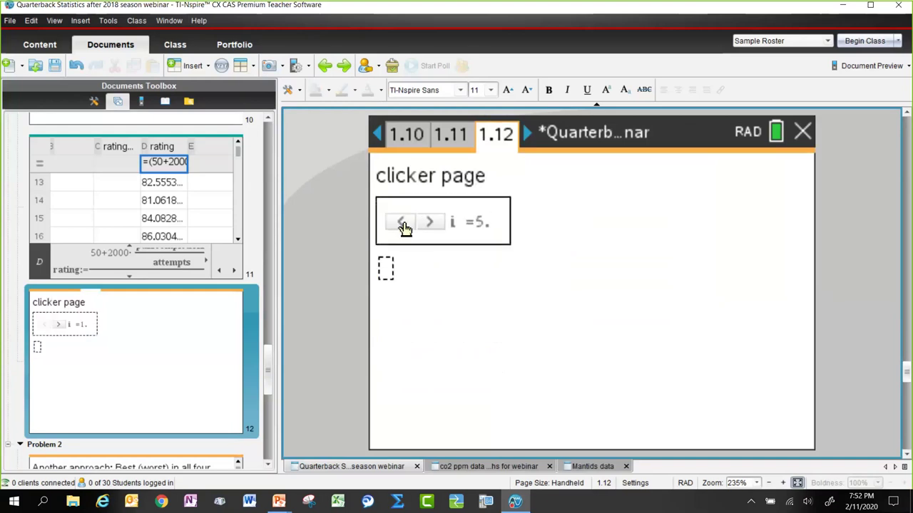
{"action": "left_click", "coordinate": [402, 222]}
{"action": "left_click", "coordinate": [401, 222]}
{"action": "left_click", "coordinate": [402, 222]}
{"action": "left_click", "coordinate": [401, 223]}
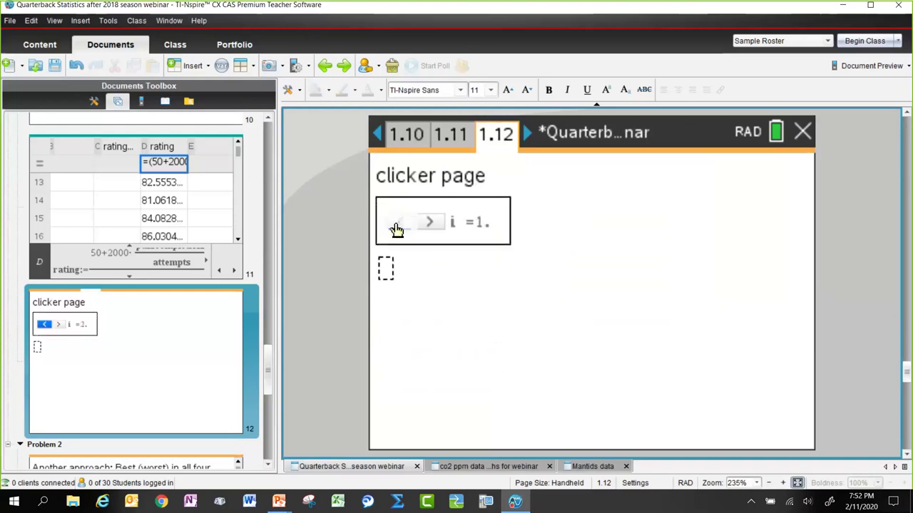
Check the name of the column A list in the spreadsheet on page 1.11.
{"action": "left_click", "coordinate": [385, 269]}
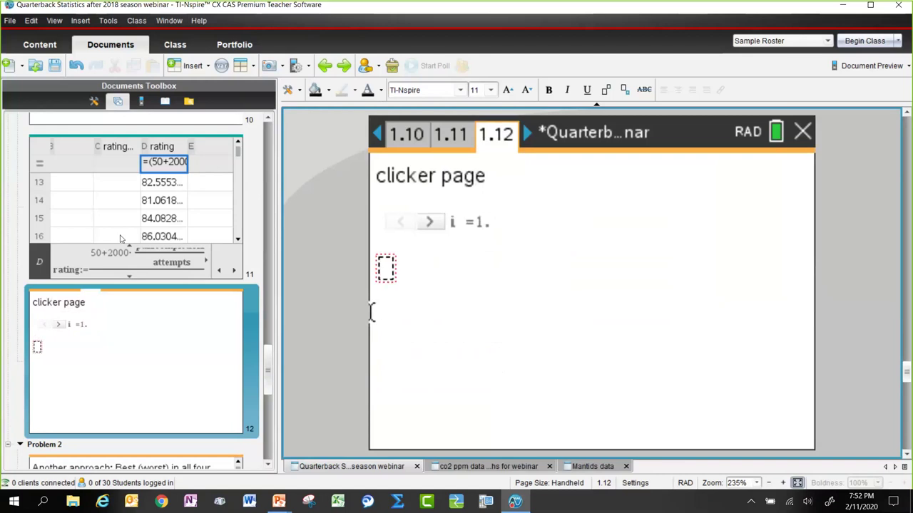
{"action": "left_click", "coordinate": [121, 238]}
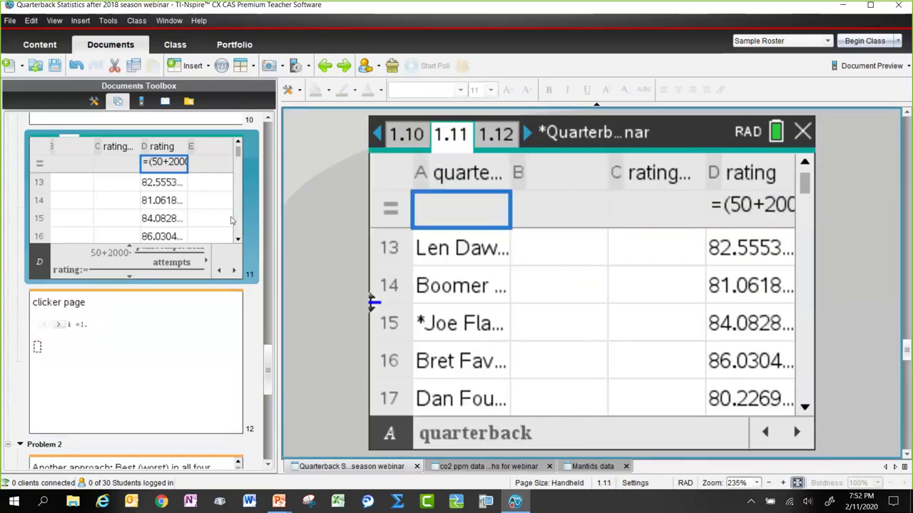
{"action": "key", "text": "Up"}
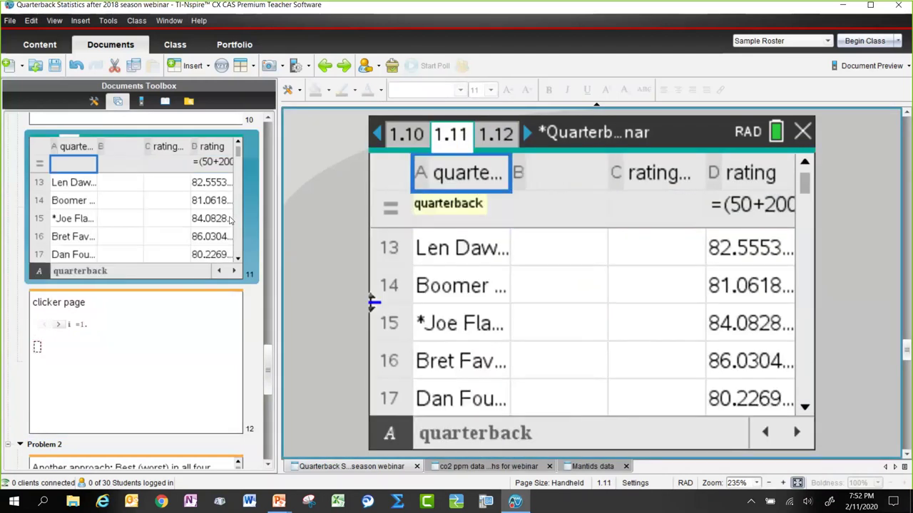
Evaluate quarterback[i] in the empty math box below the slider on page 1.12.
{"action": "left_click", "coordinate": [38, 347]}
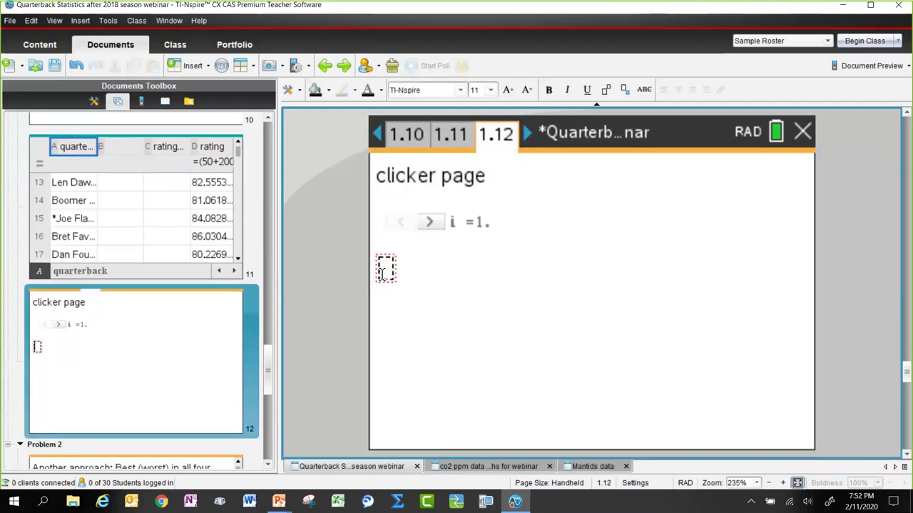
{"action": "type", "text": "qua"}
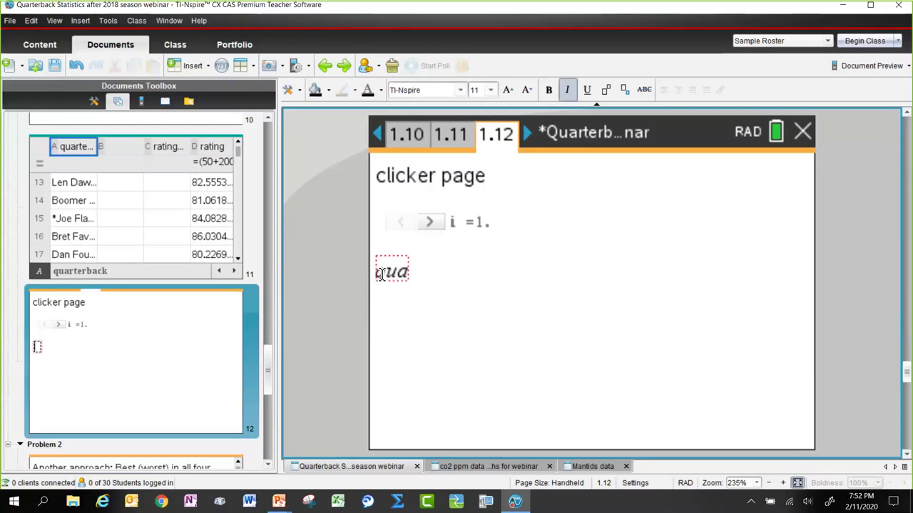
{"action": "type", "text": "rterb"}
{"action": "key", "text": "BackSpace"}
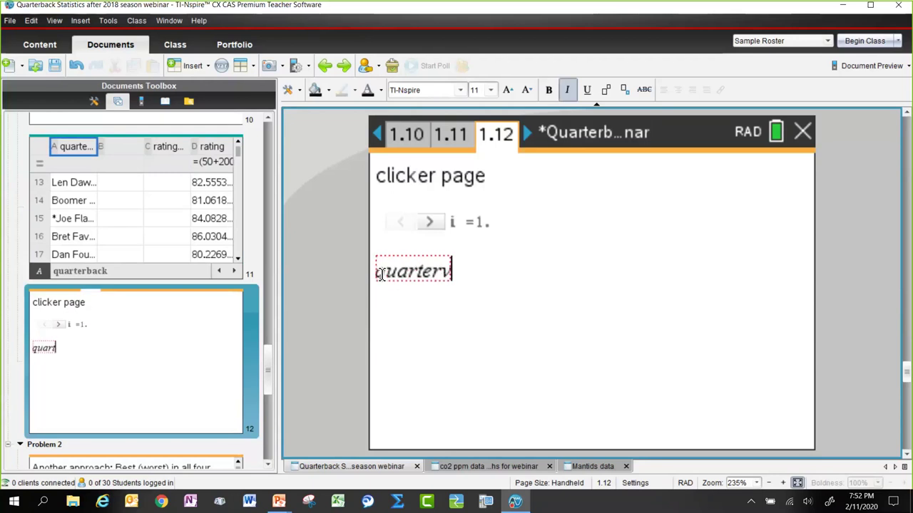
{"action": "type", "text": "back"}
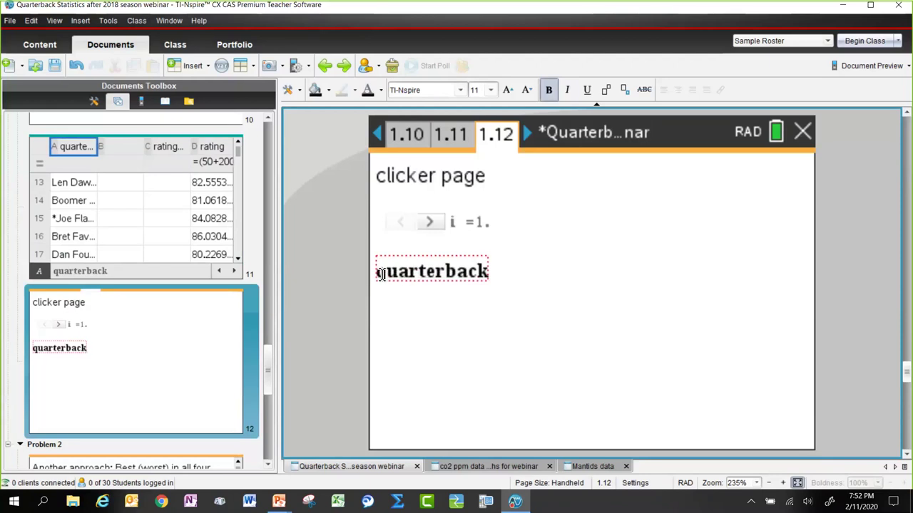
{"action": "type", "text": "[i"}
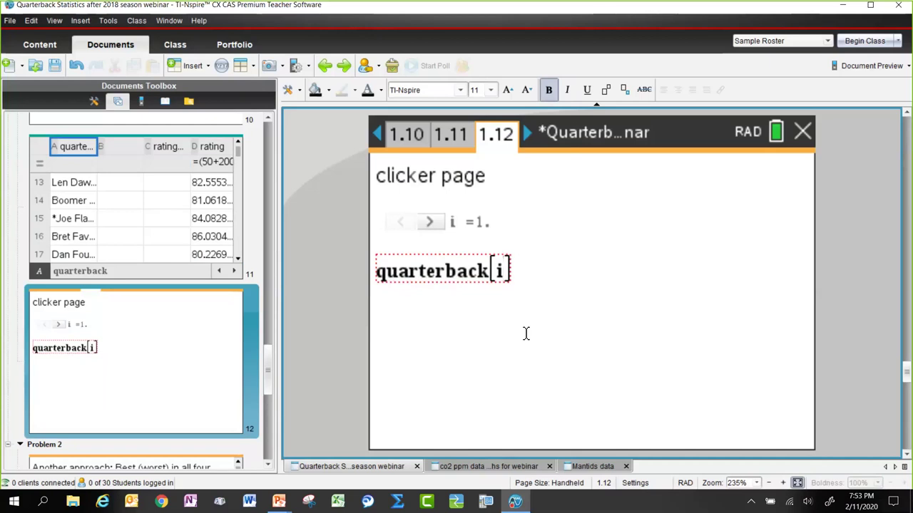
{"action": "key", "text": "Return"}
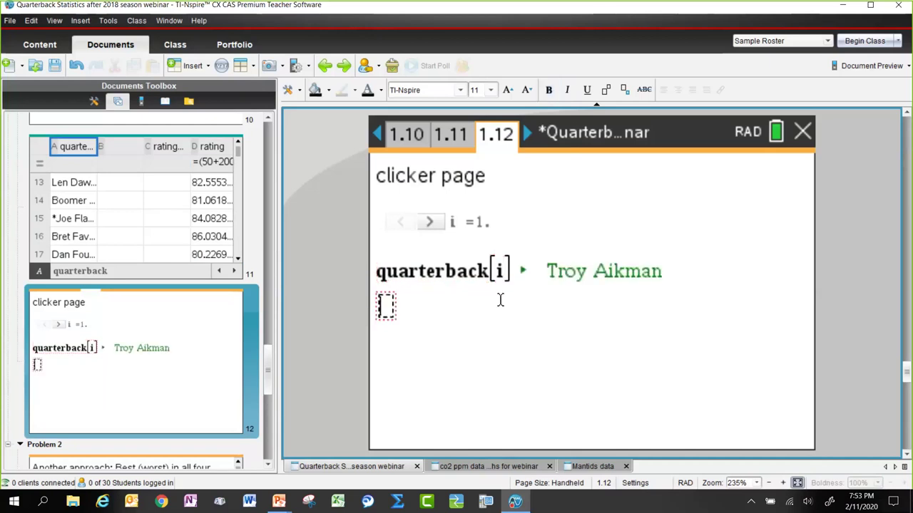
Step the slider up to i = 6 and back down to 2 to browse the quarterback names.
{"action": "left_click", "coordinate": [430, 222]}
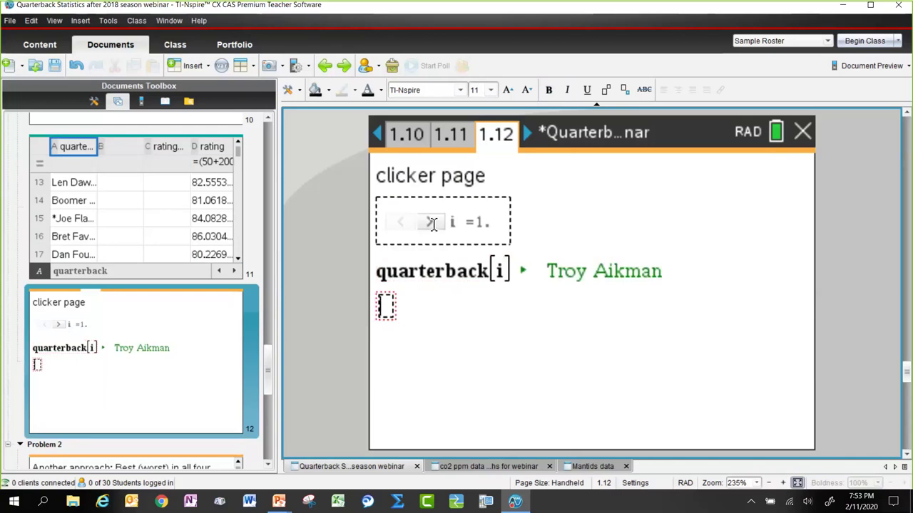
{"action": "left_click", "coordinate": [430, 222]}
{"action": "left_click", "coordinate": [430, 222]}
{"action": "left_click", "coordinate": [430, 222]}
{"action": "left_click", "coordinate": [430, 222]}
{"action": "left_click", "coordinate": [430, 222]}
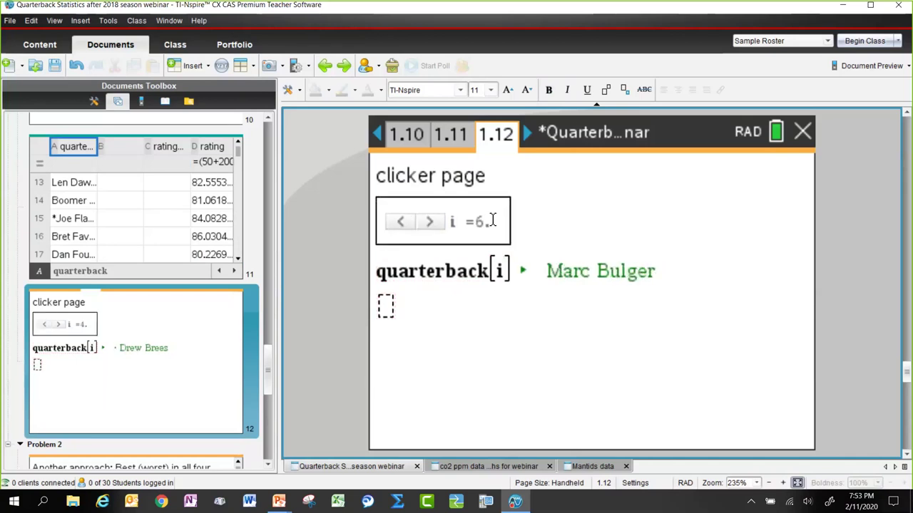
{"action": "left_click", "coordinate": [402, 223]}
{"action": "left_click", "coordinate": [401, 223]}
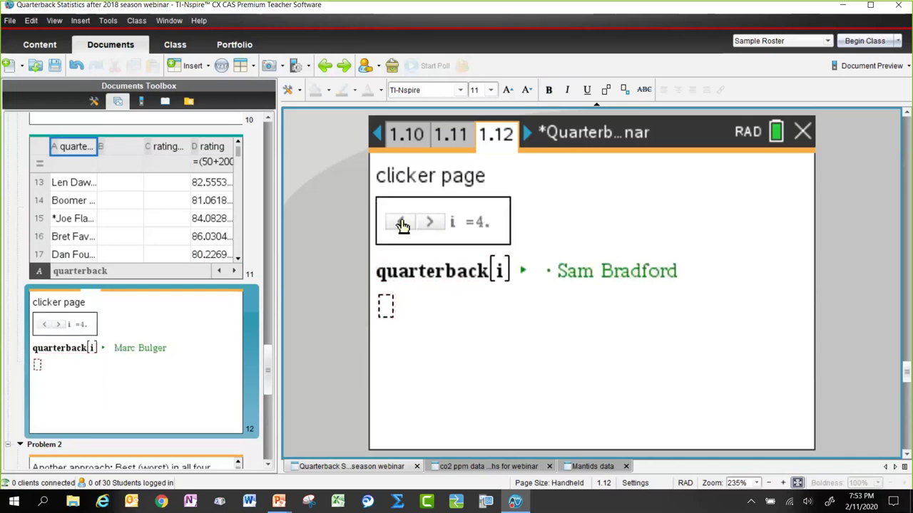
{"action": "left_click", "coordinate": [402, 223]}
{"action": "left_click", "coordinate": [402, 223]}
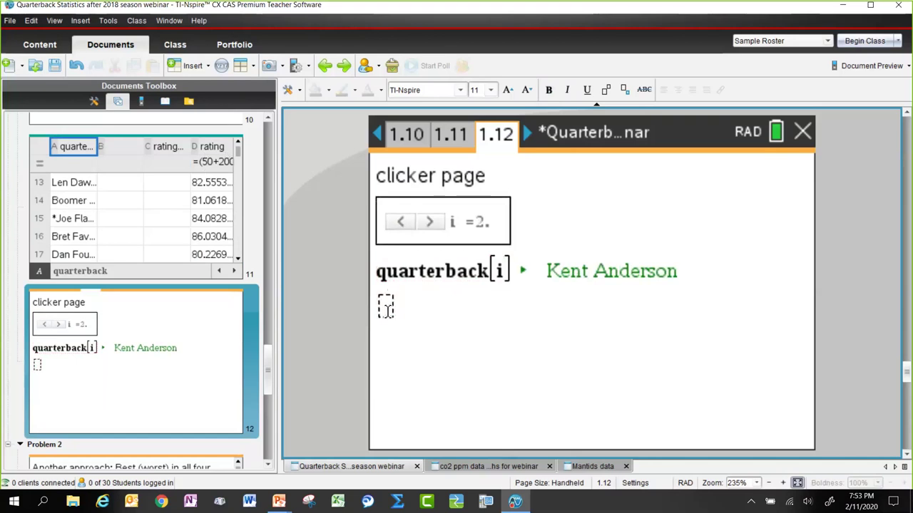
Evaluate rating[i] in the math box below the quarterback[i] line.
{"action": "left_click", "coordinate": [386, 307]}
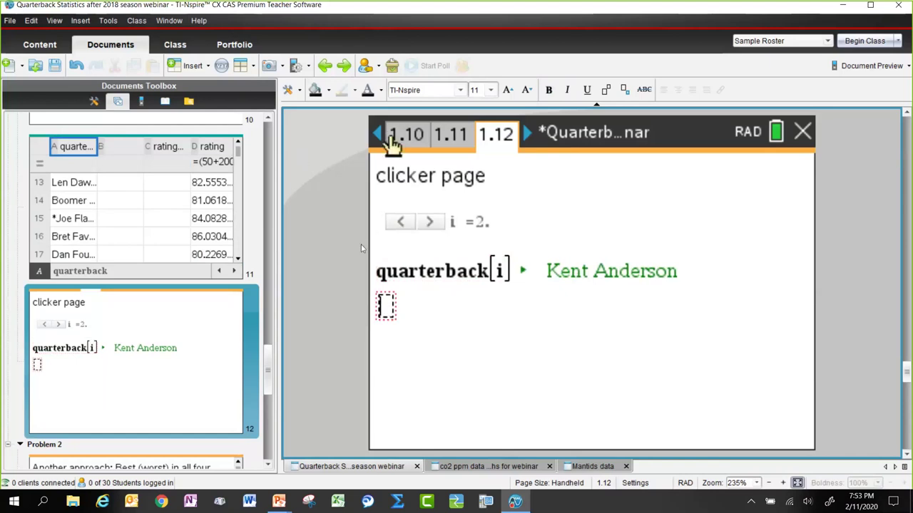
{"action": "type", "text": "ra"}
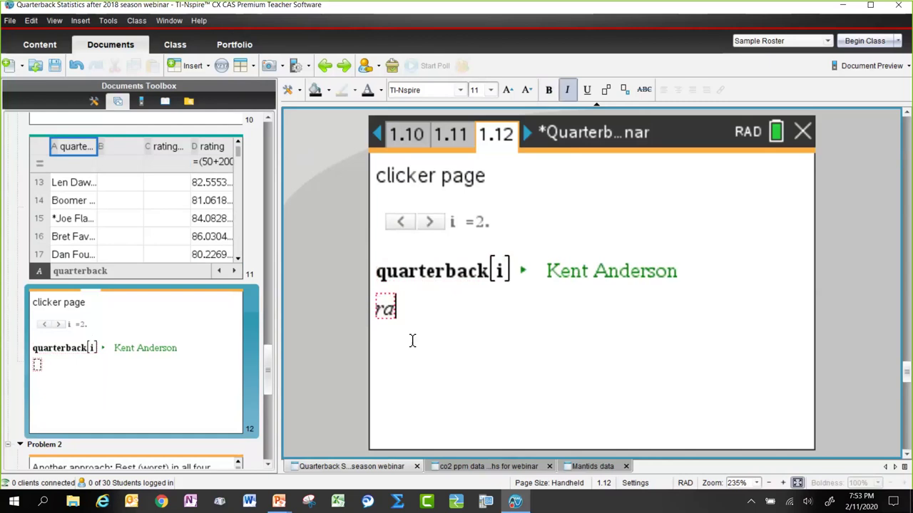
{"action": "type", "text": "ting["}
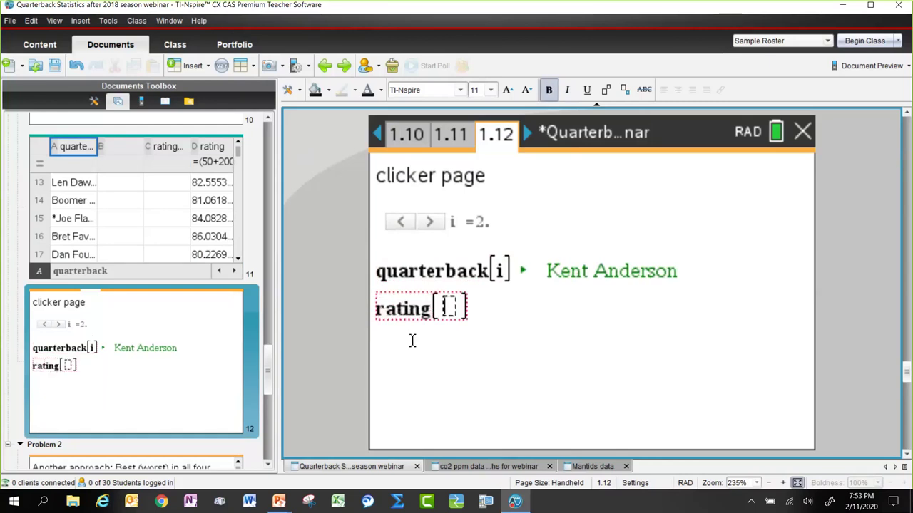
{"action": "type", "text": "i"}
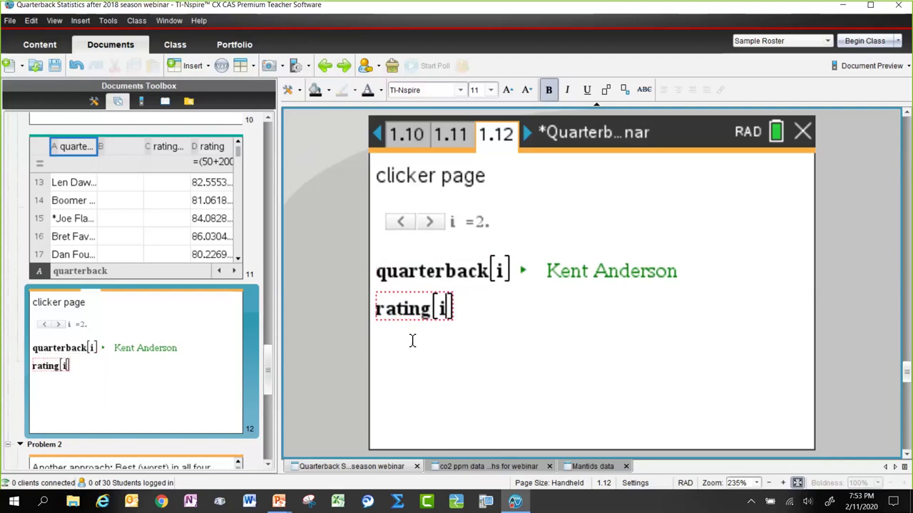
{"action": "key", "text": "Return"}
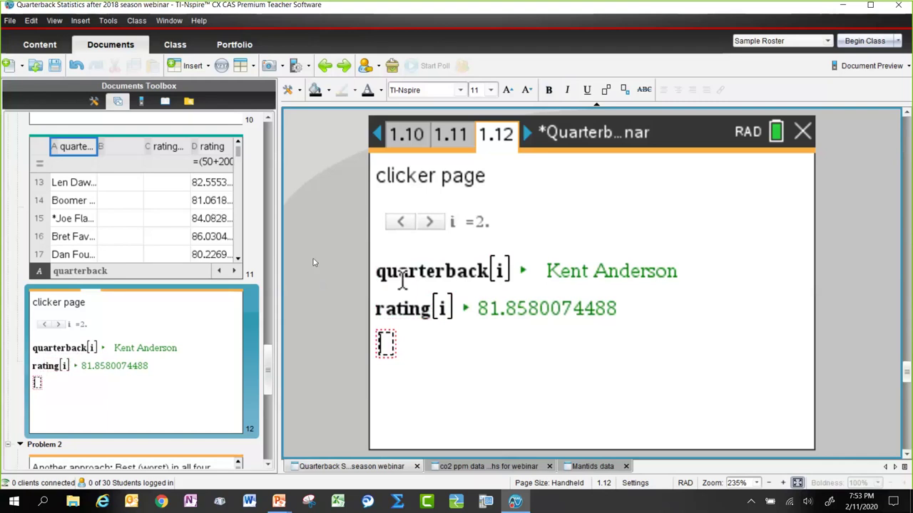
Step the slider on page 1.12 up to i = 19 to browse the quarterback names and ratings.
{"action": "left_click", "coordinate": [432, 223]}
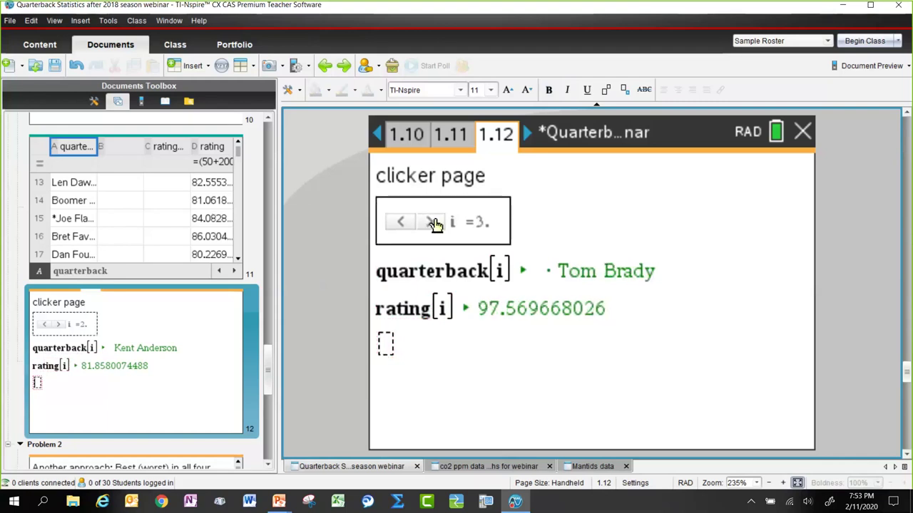
{"action": "left_click", "coordinate": [432, 222]}
{"action": "left_click", "coordinate": [431, 223]}
{"action": "left_click", "coordinate": [431, 223]}
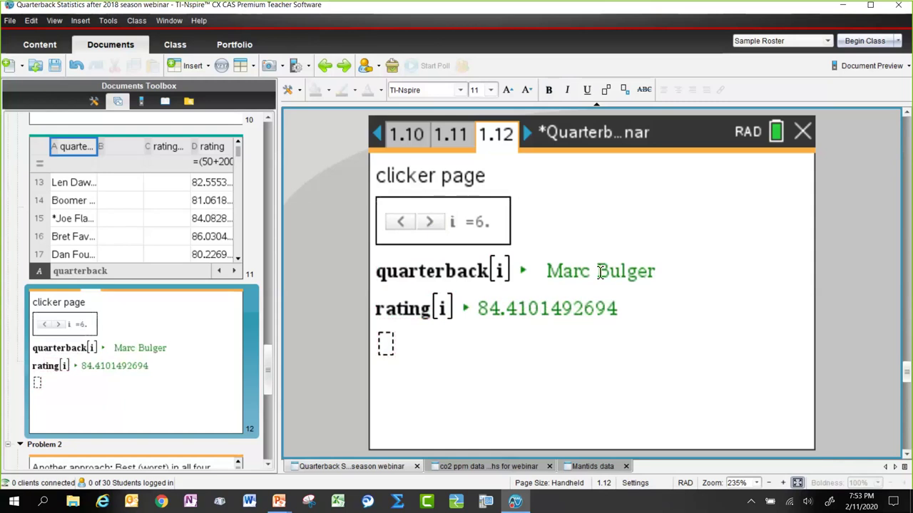
{"action": "left_click", "coordinate": [431, 225]}
{"action": "left_click", "coordinate": [432, 225]}
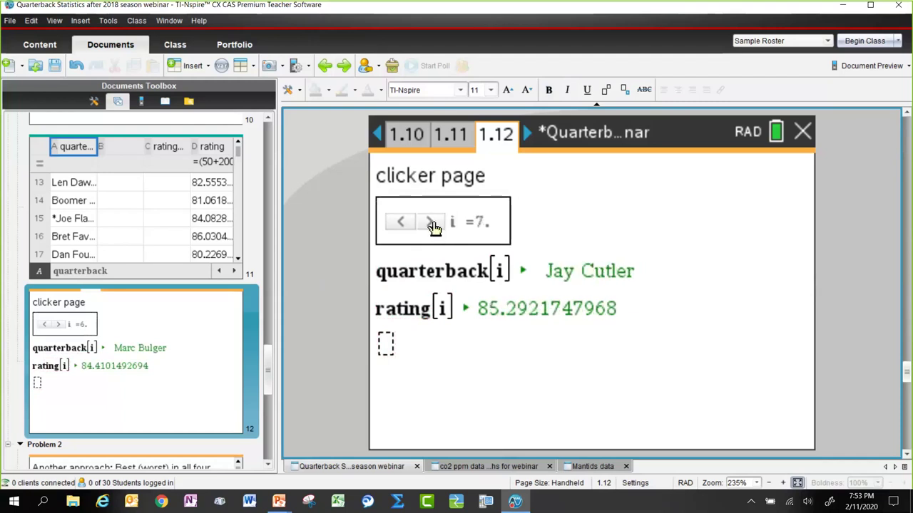
{"action": "left_click", "coordinate": [432, 225]}
{"action": "left_click", "coordinate": [432, 226]}
{"action": "left_click", "coordinate": [432, 225]}
{"action": "left_click", "coordinate": [432, 225]}
{"action": "left_click", "coordinate": [432, 225]}
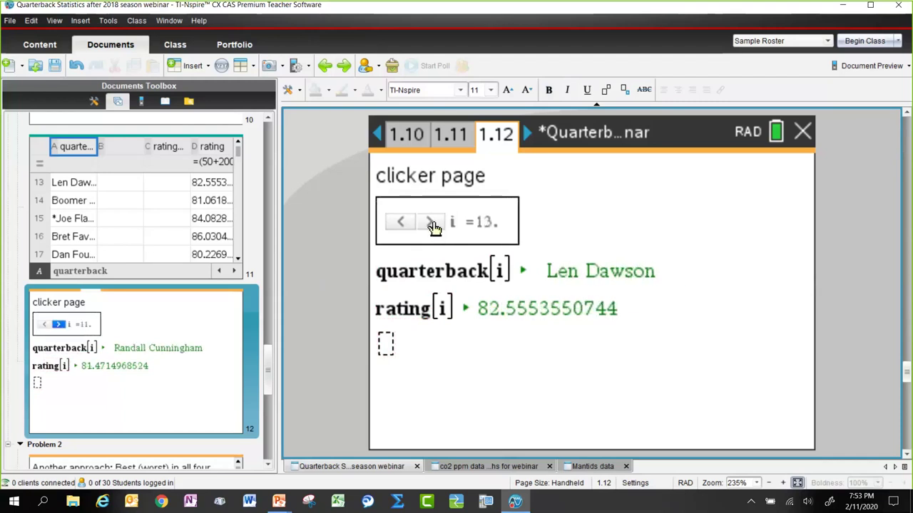
{"action": "left_click", "coordinate": [432, 225]}
{"action": "left_click", "coordinate": [432, 225]}
{"action": "left_click", "coordinate": [432, 226]}
{"action": "left_click", "coordinate": [432, 225]}
{"action": "left_click", "coordinate": [432, 226]}
{"action": "left_click", "coordinate": [432, 225]}
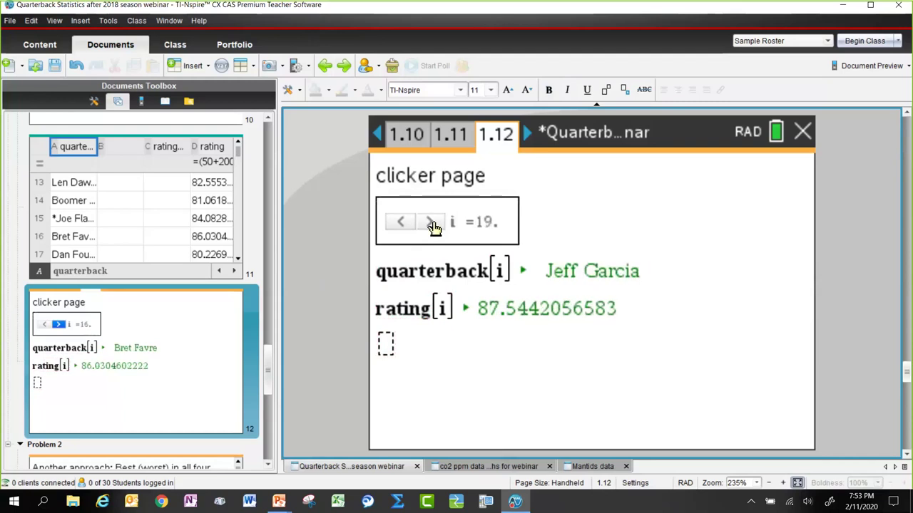
Set the slider value i directly to 44 to look up that quarterback's name and rating.
{"action": "left_click", "coordinate": [489, 222]}
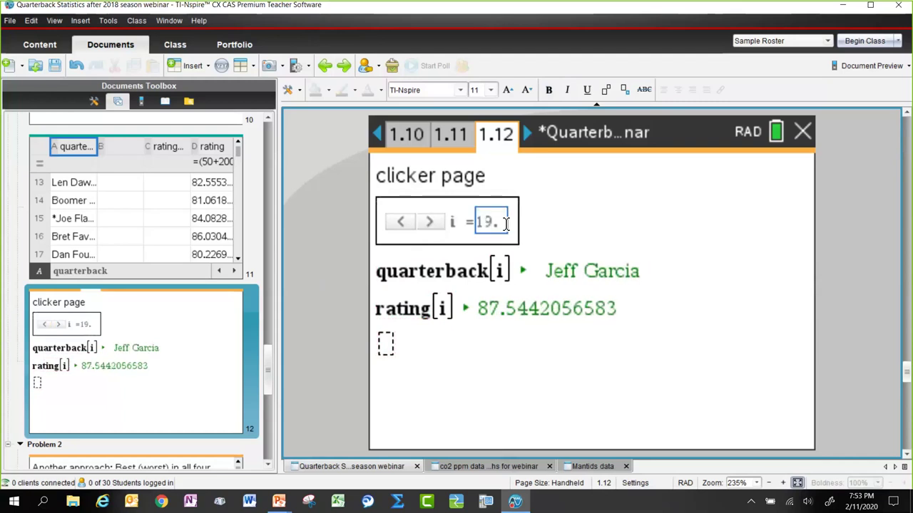
{"action": "double_click", "coordinate": [492, 222]}
{"action": "key", "text": "BackSpace"}
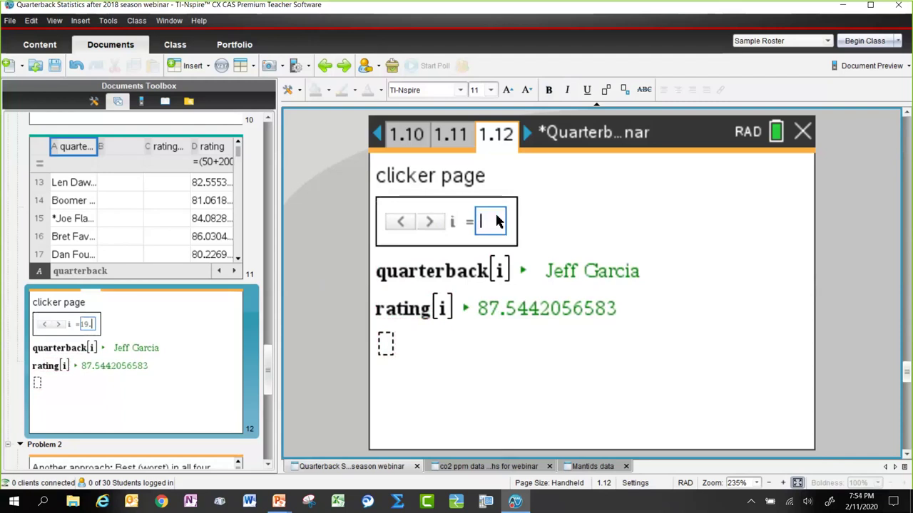
{"action": "type", "text": "44"}
{"action": "key", "text": "Return"}
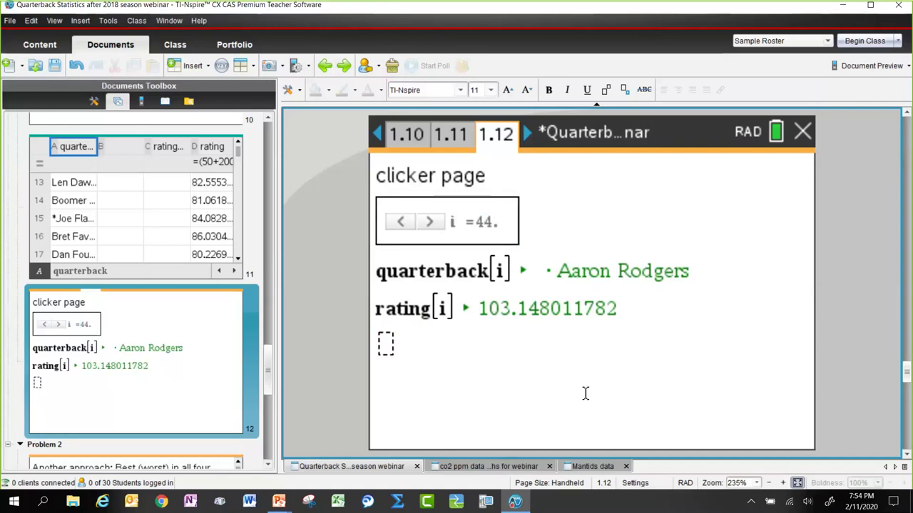
Step the slider up to i = 57 to browse the last quarterbacks in the list.
{"action": "left_click", "coordinate": [430, 224]}
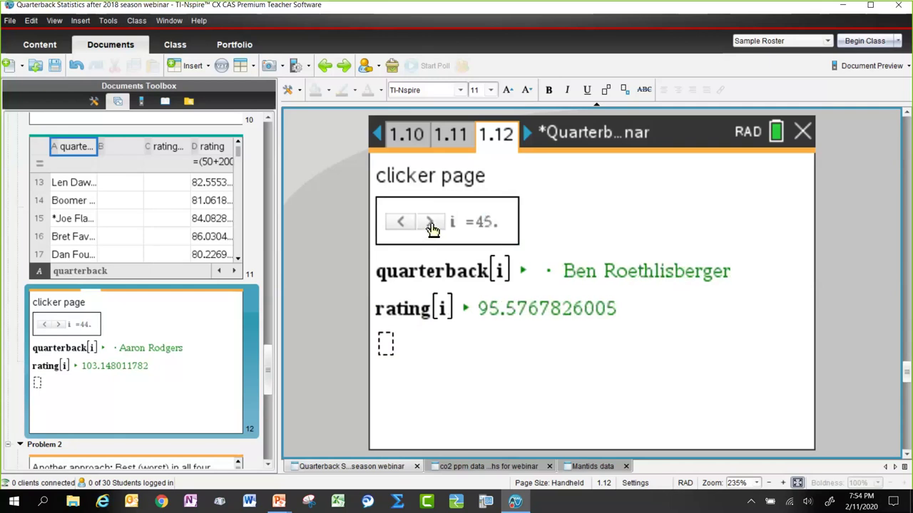
{"action": "left_click", "coordinate": [430, 224]}
{"action": "left_click", "coordinate": [430, 224]}
{"action": "left_click", "coordinate": [430, 225]}
{"action": "left_click", "coordinate": [430, 225]}
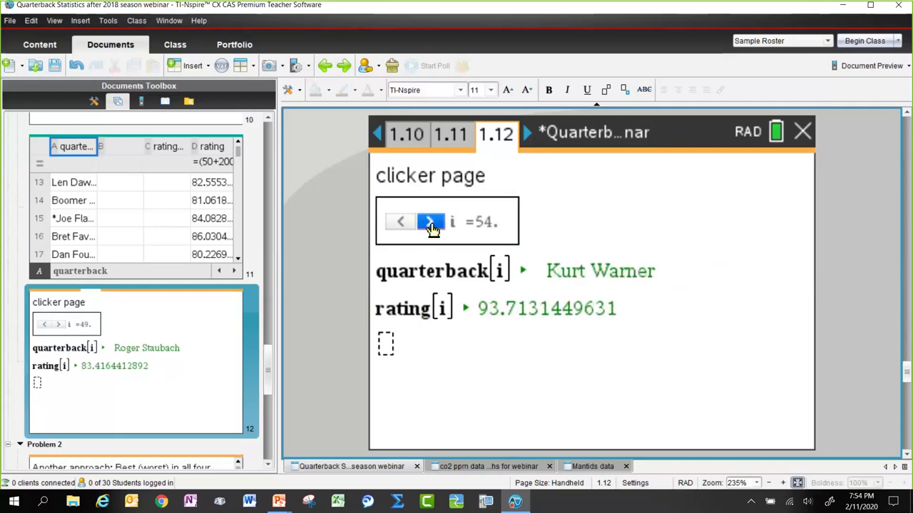
{"action": "left_click", "coordinate": [430, 224]}
{"action": "left_click", "coordinate": [430, 224]}
{"action": "left_click", "coordinate": [430, 225]}
Step the slider all the way back down to i = 1, browsing the quarterbacks in reverse.
{"action": "left_click", "coordinate": [401, 222]}
{"action": "left_click", "coordinate": [398, 222]}
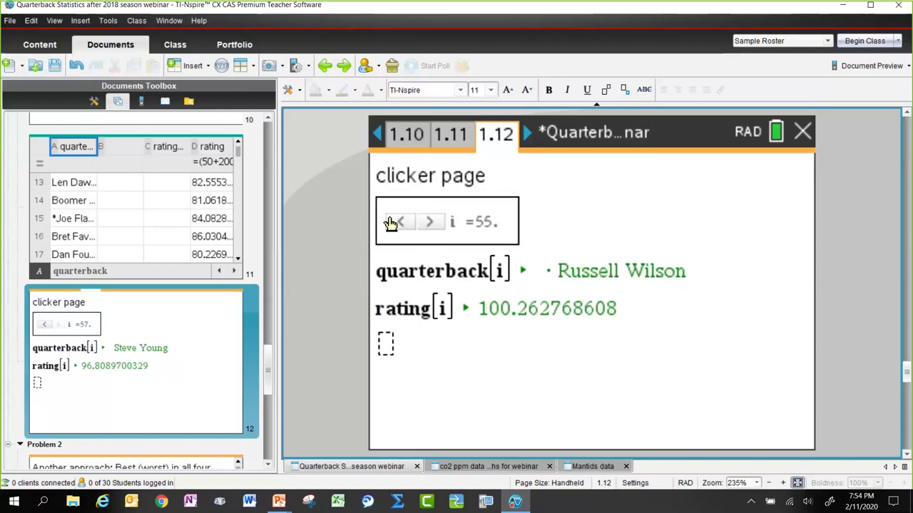
{"action": "left_click", "coordinate": [395, 223]}
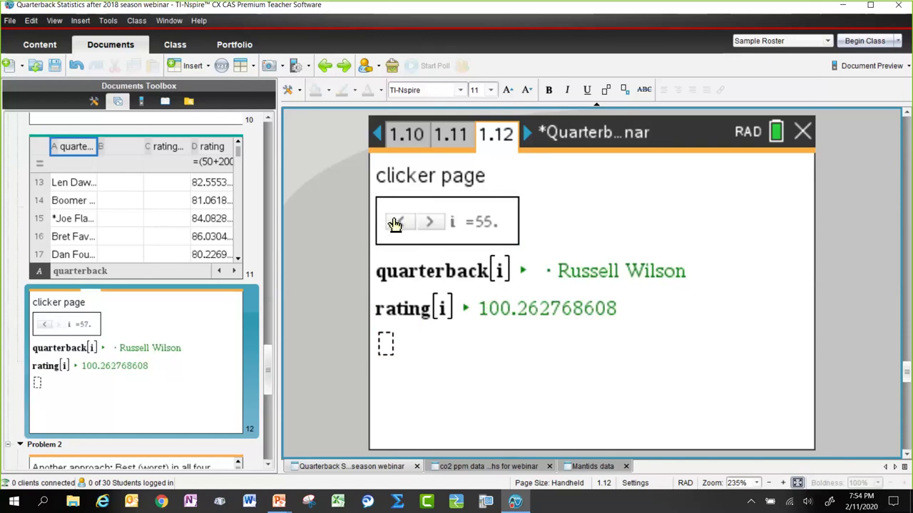
{"action": "left_click", "coordinate": [396, 223]}
{"action": "left_click", "coordinate": [396, 224]}
{"action": "left_click", "coordinate": [396, 223]}
{"action": "left_click", "coordinate": [397, 223]}
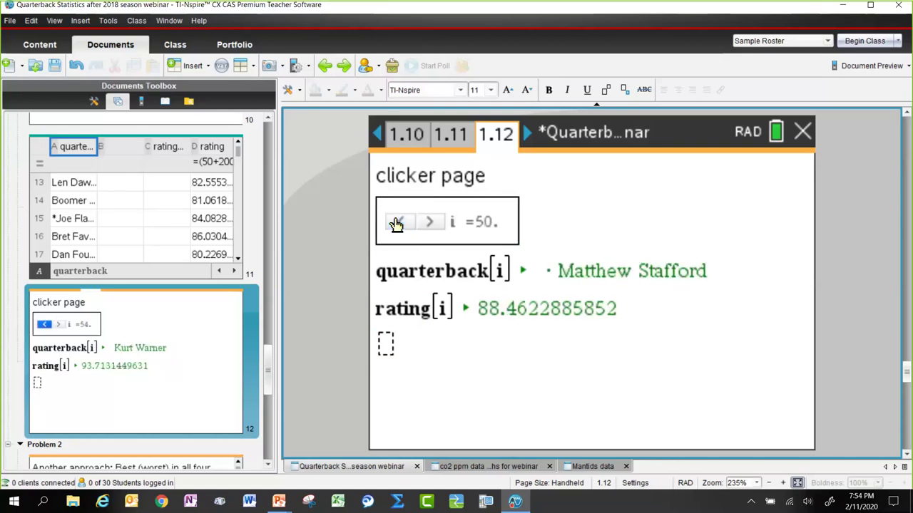
{"action": "left_click", "coordinate": [397, 223]}
{"action": "left_click", "coordinate": [396, 223]}
{"action": "left_click", "coordinate": [397, 223]}
{"action": "left_click", "coordinate": [397, 223]}
{"action": "left_click", "coordinate": [396, 223]}
{"action": "left_click", "coordinate": [397, 223]}
{"action": "left_click", "coordinate": [396, 223]}
{"action": "left_click", "coordinate": [396, 223]}
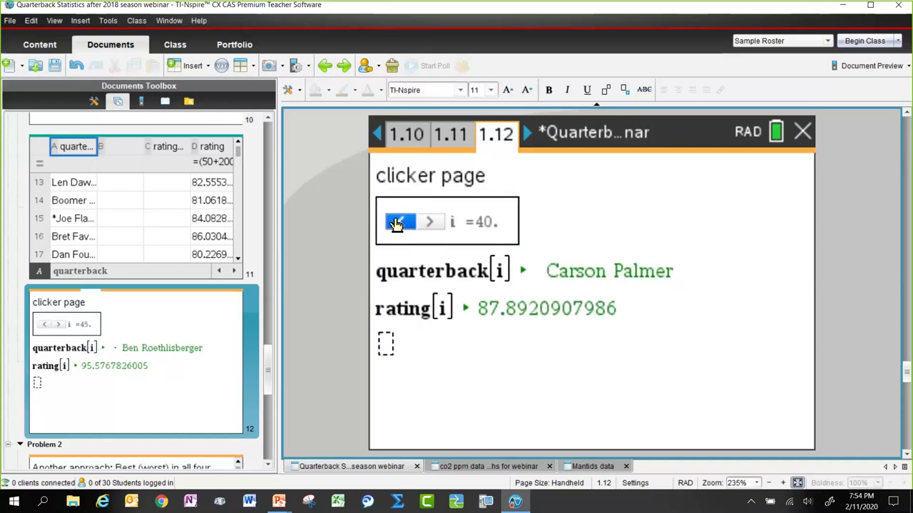
{"action": "left_click", "coordinate": [396, 224]}
{"action": "left_click", "coordinate": [396, 224]}
{"action": "left_click", "coordinate": [397, 223]}
{"action": "left_click", "coordinate": [397, 223]}
{"action": "left_click", "coordinate": [396, 223]}
{"action": "left_click", "coordinate": [397, 223]}
{"action": "left_click", "coordinate": [396, 224]}
{"action": "left_click", "coordinate": [396, 223]}
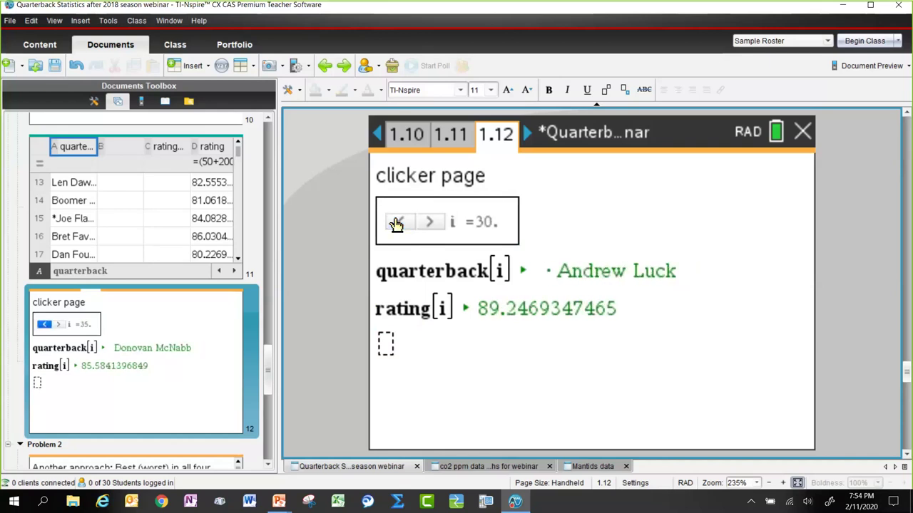
{"action": "left_click", "coordinate": [396, 223]}
{"action": "left_click", "coordinate": [397, 223]}
{"action": "left_click", "coordinate": [396, 223]}
{"action": "left_click", "coordinate": [396, 223]}
{"action": "left_click", "coordinate": [396, 223]}
{"action": "left_click", "coordinate": [396, 223]}
{"action": "left_click", "coordinate": [396, 223]}
{"action": "left_click", "coordinate": [397, 223]}
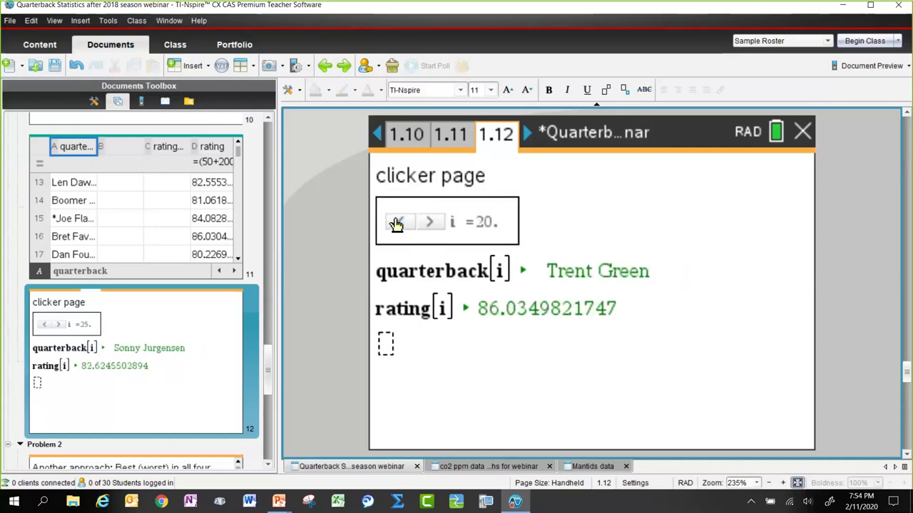
{"action": "left_click", "coordinate": [397, 223]}
{"action": "left_click", "coordinate": [397, 223]}
{"action": "left_click", "coordinate": [396, 223]}
{"action": "left_click", "coordinate": [397, 223]}
{"action": "left_click", "coordinate": [397, 223]}
{"action": "left_click", "coordinate": [396, 223]}
{"action": "left_click", "coordinate": [397, 223]}
{"action": "left_click", "coordinate": [397, 223]}
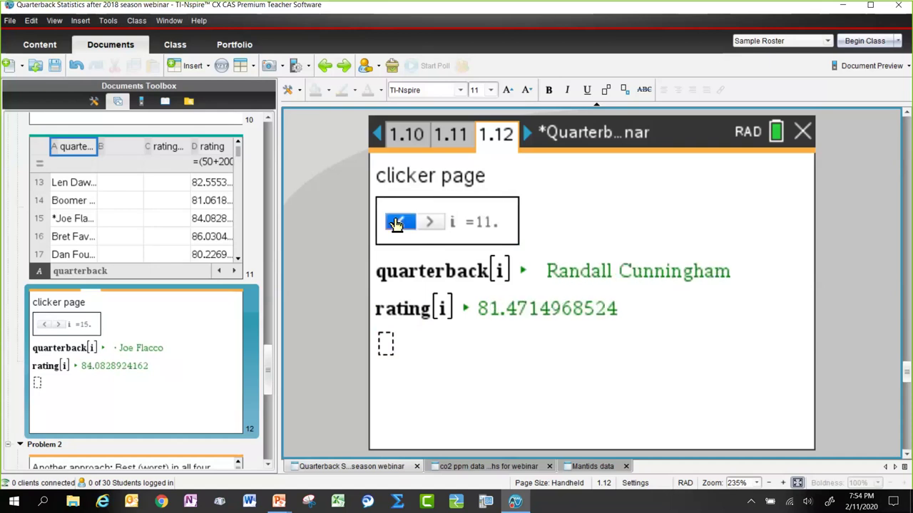
{"action": "left_click", "coordinate": [397, 224]}
{"action": "left_click", "coordinate": [397, 223]}
{"action": "left_click", "coordinate": [396, 223]}
{"action": "left_click", "coordinate": [396, 223]}
{"action": "left_click", "coordinate": [396, 224]}
{"action": "left_click", "coordinate": [397, 223]}
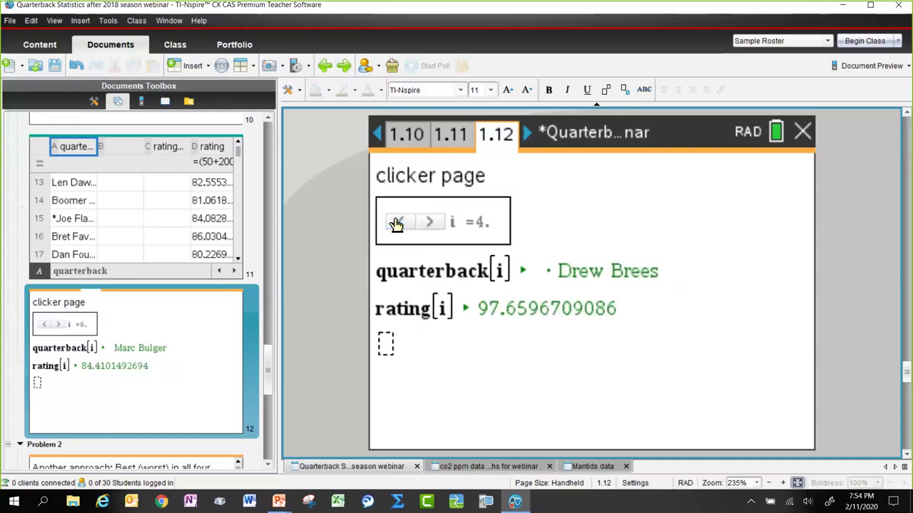
{"action": "left_click", "coordinate": [396, 223]}
{"action": "left_click", "coordinate": [397, 223]}
{"action": "left_click", "coordinate": [396, 223]}
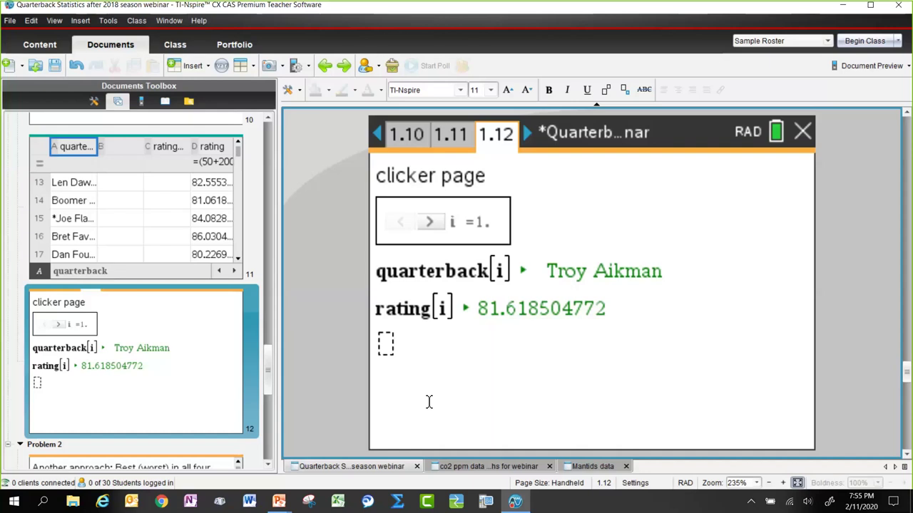
Switch to the Mantids data document and go through the introduction to the spreadsheet on page 1.3.
{"action": "left_click", "coordinate": [593, 466]}
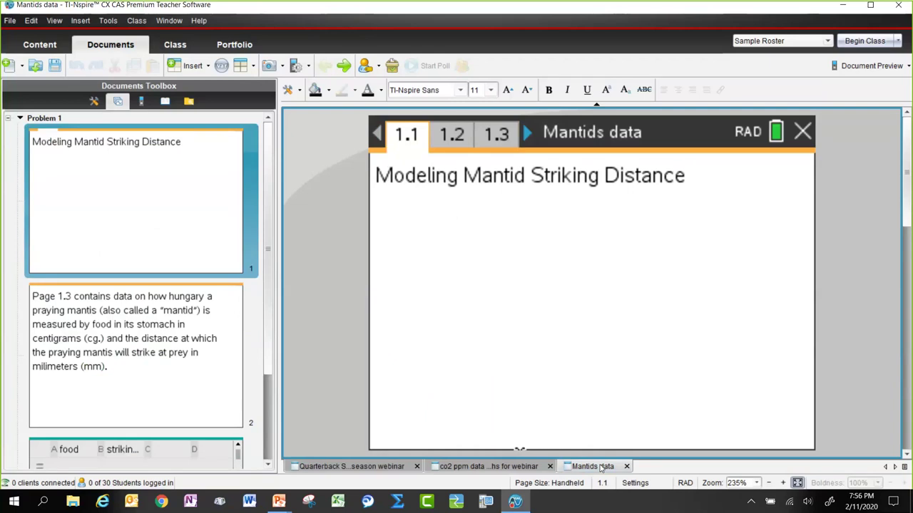
{"action": "key", "text": "ctrl+Right"}
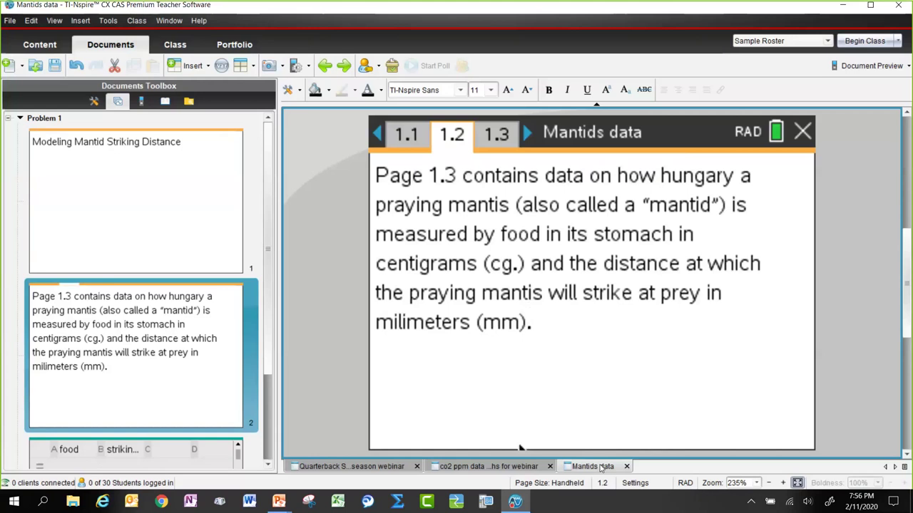
{"action": "key", "text": "ctrl+Right"}
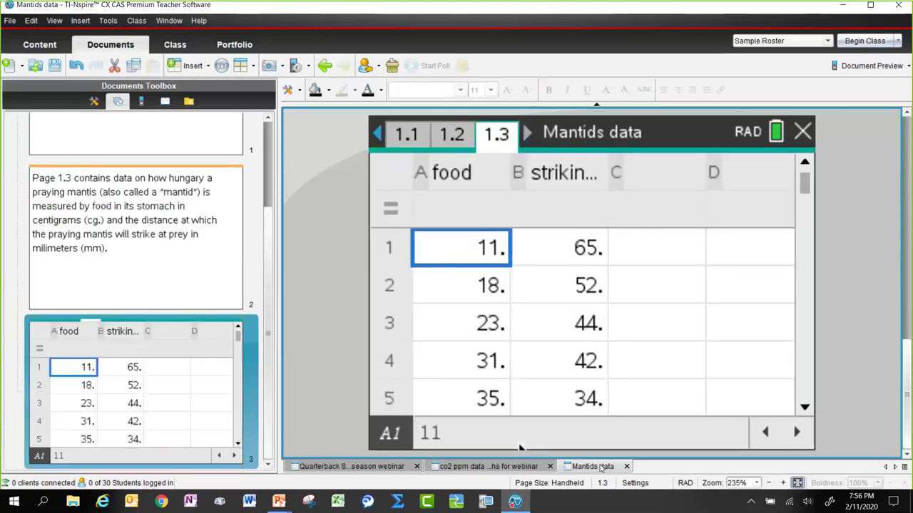
Examine the food and striking distance values in the spreadsheet, going down the rows and back up to B8.
{"action": "key", "text": "Down"}
{"action": "key", "text": "Down"}
{"action": "key", "text": "Down"}
{"action": "key", "text": "Down"}
{"action": "key", "text": "Down"}
{"action": "key", "text": "Down"}
{"action": "key", "text": "Down"}
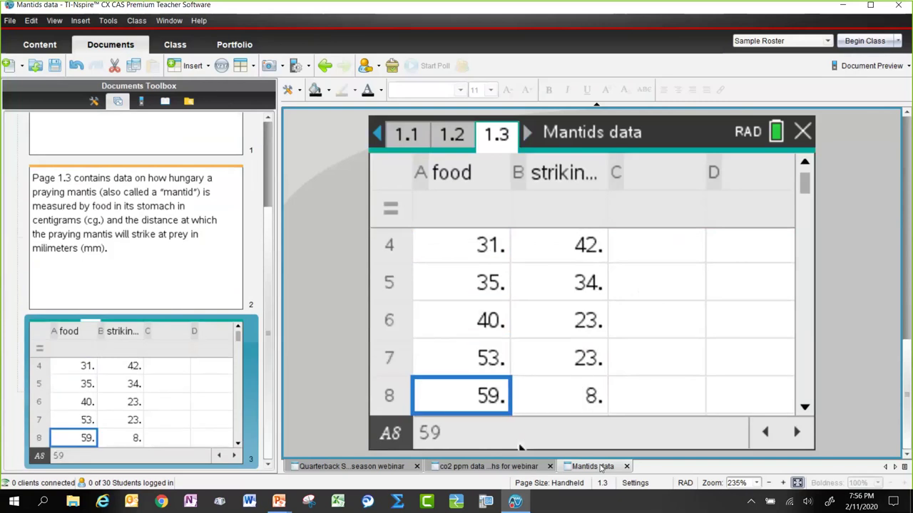
{"action": "key", "text": "Down"}
{"action": "key", "text": "Down"}
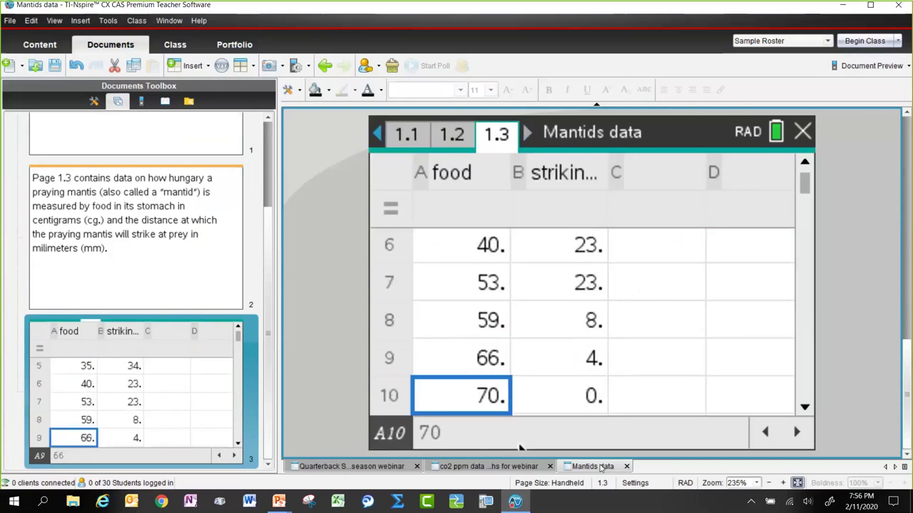
{"action": "key", "text": "Down"}
{"action": "key", "text": "Down"}
{"action": "key", "text": "Right"}
{"action": "key", "text": "Up"}
{"action": "key", "text": "Up"}
{"action": "key", "text": "Up"}
{"action": "key", "text": "Up"}
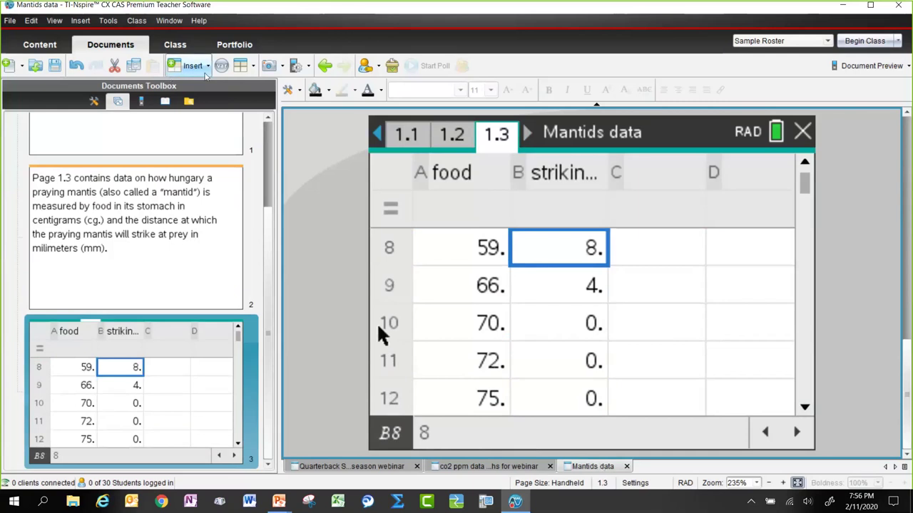
Insert a Notes page and a Data & Statistics page after the mantid spreadsheet.
{"action": "left_click", "coordinate": [205, 71]}
{"action": "left_click", "coordinate": [227, 179]}
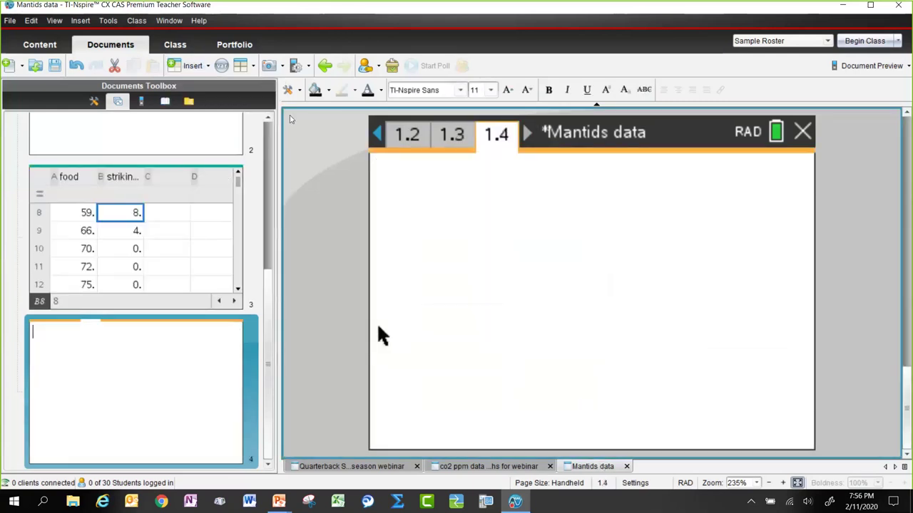
{"action": "left_click", "coordinate": [191, 65]}
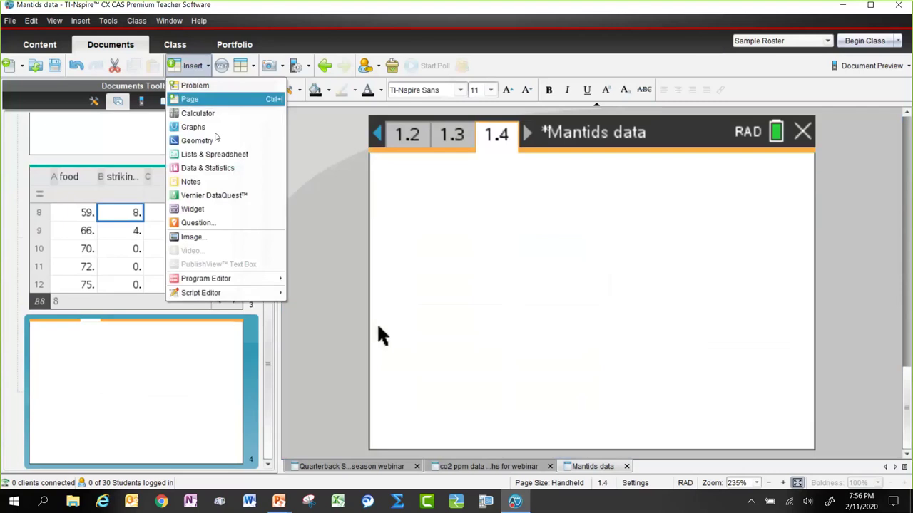
{"action": "left_click", "coordinate": [208, 169]}
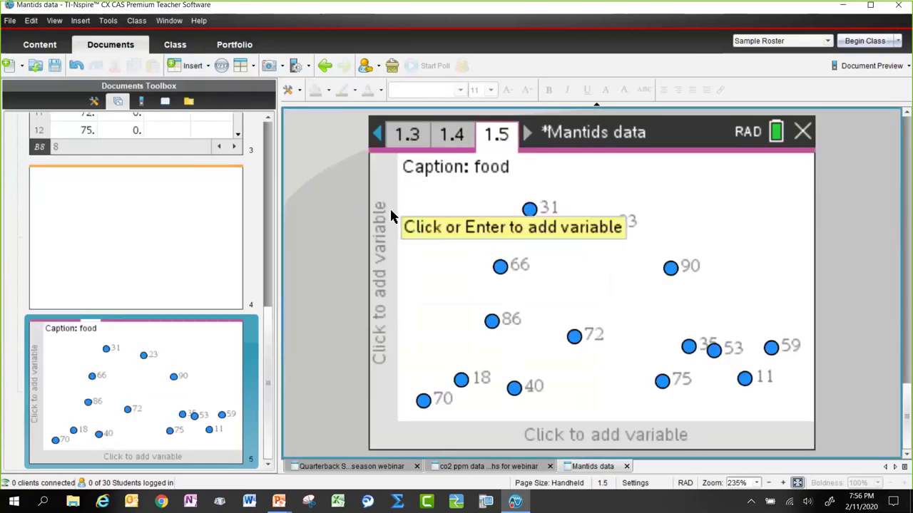
Plot the mantid data as a scatter plot with food on the horizontal axis and striking_dist on the vertical axis.
{"action": "left_click", "coordinate": [603, 438]}
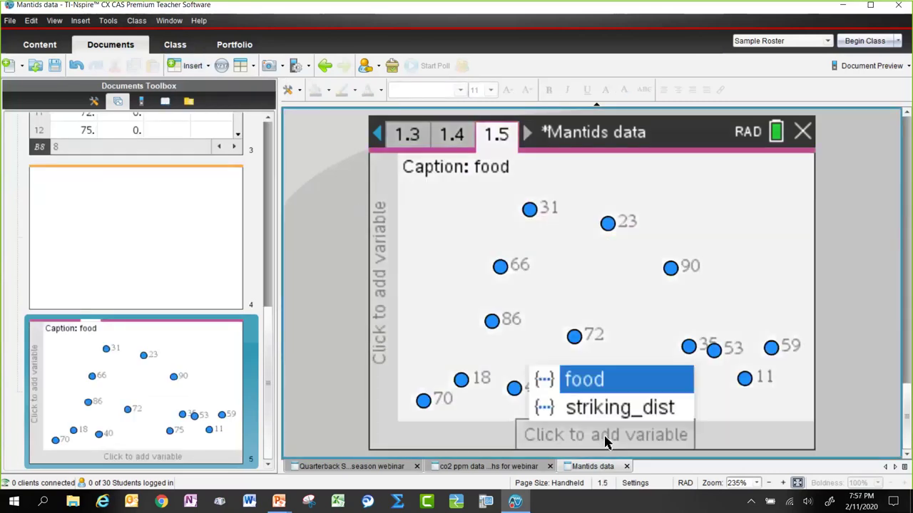
{"action": "left_click", "coordinate": [589, 383]}
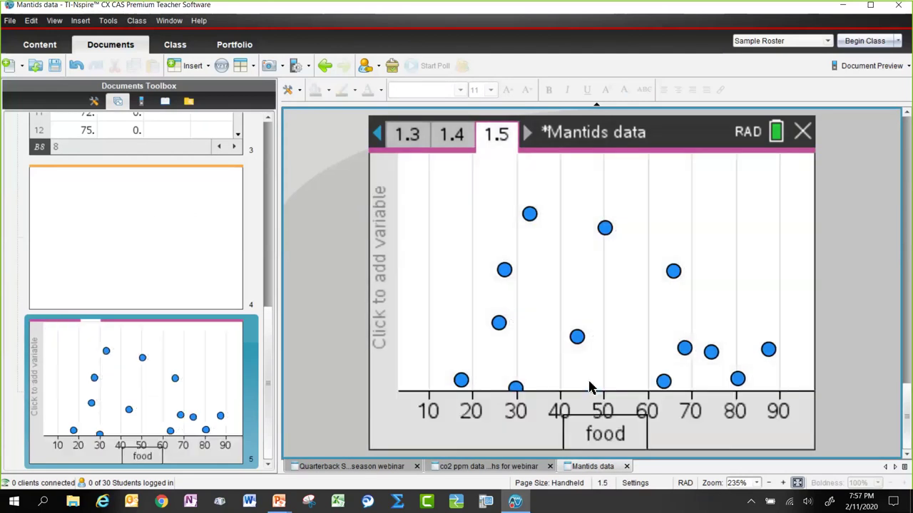
{"action": "left_click", "coordinate": [379, 302]}
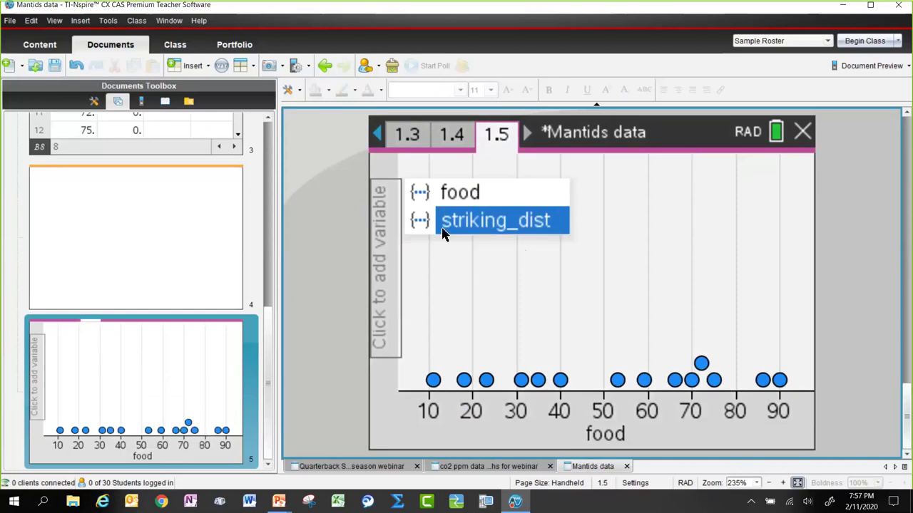
{"action": "left_click", "coordinate": [492, 223]}
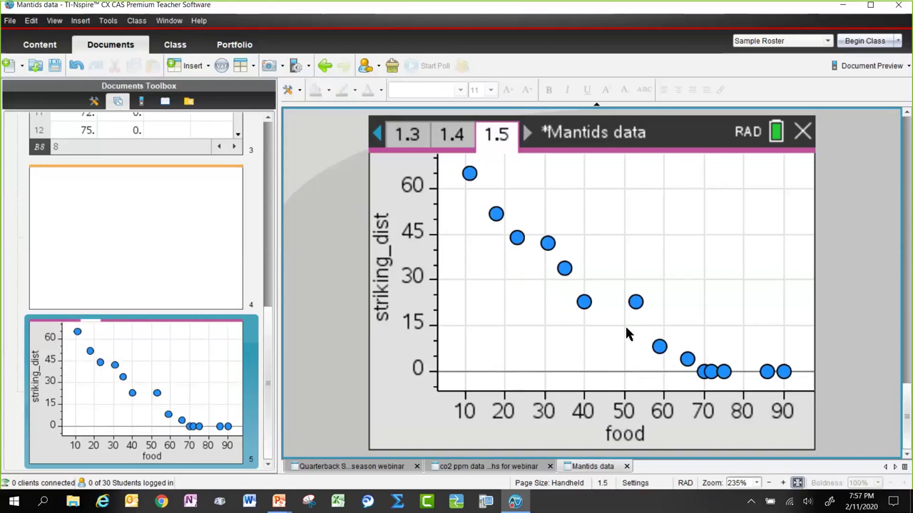
Switch to the PowerPoint slide show and find the slide "Resources for modelling with TI technology".
{"action": "mouse_move", "coordinate": [670, 355]}
{"action": "mouse_move", "coordinate": [703, 371]}
{"action": "mouse_move", "coordinate": [279, 501]}
{"action": "key", "text": "alt+Tab"}
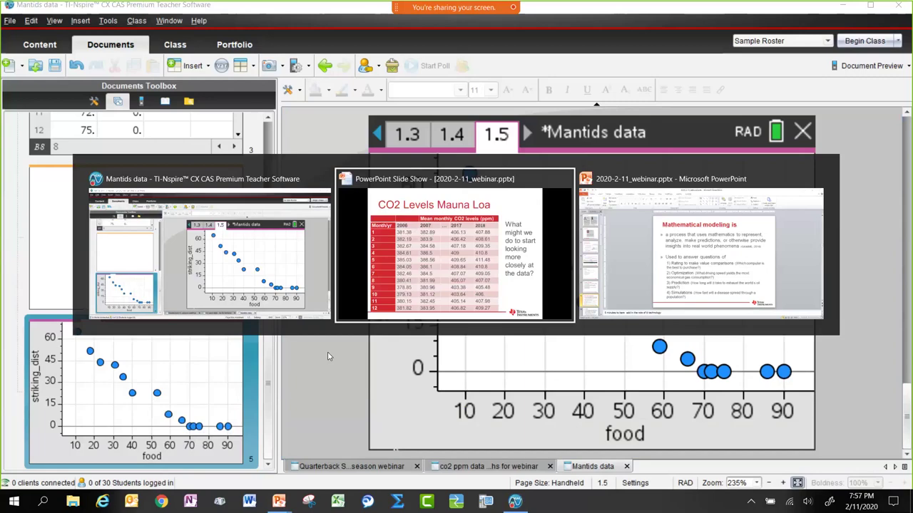
{"action": "key", "text": "Right"}
{"action": "key", "text": "Right"}
{"action": "key", "text": "Right"}
{"action": "key", "text": "Right"}
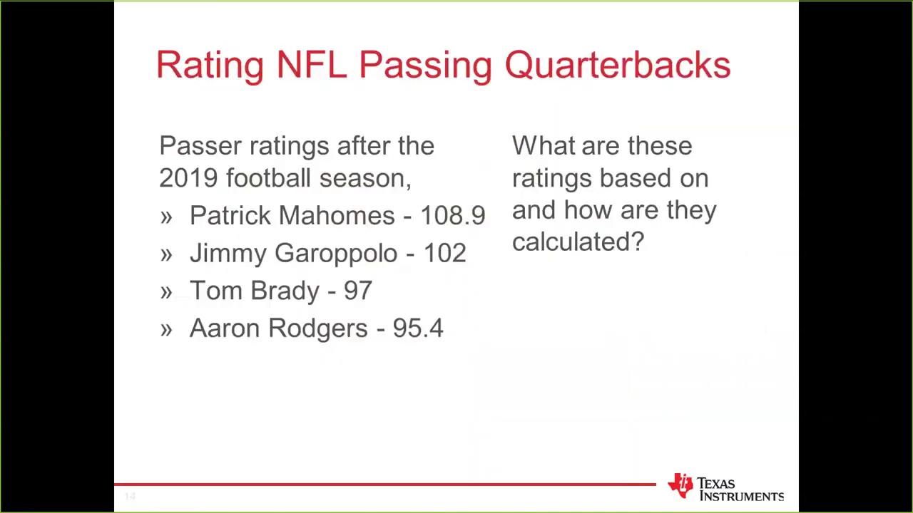
{"action": "key", "text": "Right"}
{"action": "key", "text": "Right"}
{"action": "key", "text": "Right"}
{"action": "key", "text": "Right"}
{"action": "key", "text": "Right"}
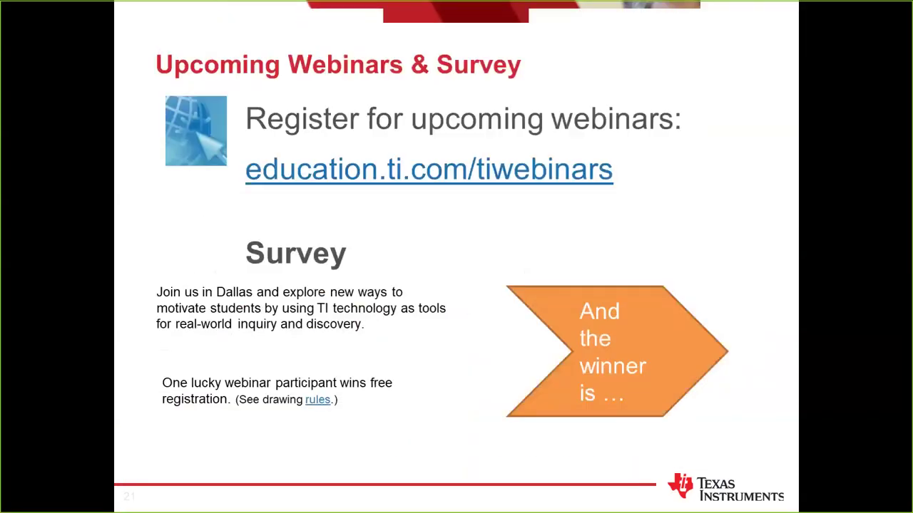
{"action": "key", "text": "Left"}
{"action": "key", "text": "Left"}
{"action": "key", "text": "Left"}
{"action": "key", "text": "Left"}
{"action": "key", "text": "Left"}
{"action": "key", "text": "Left"}
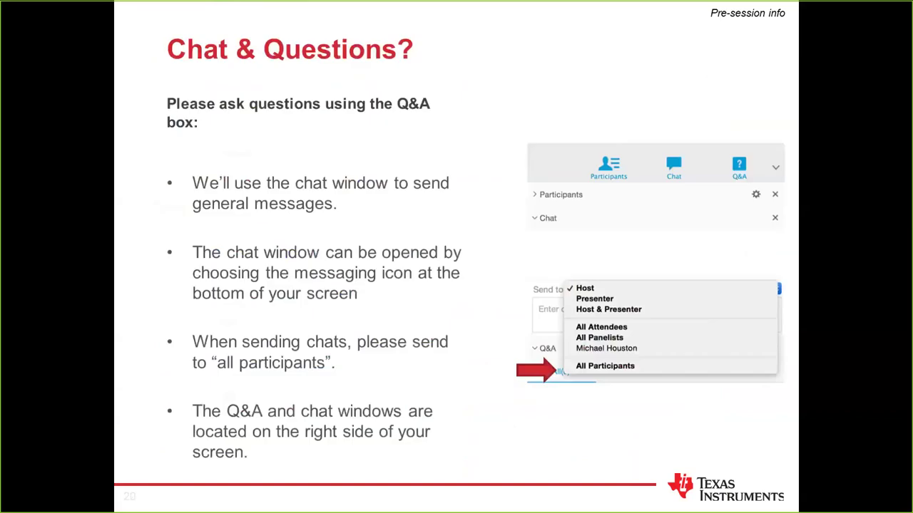
{"action": "key", "text": "Right"}
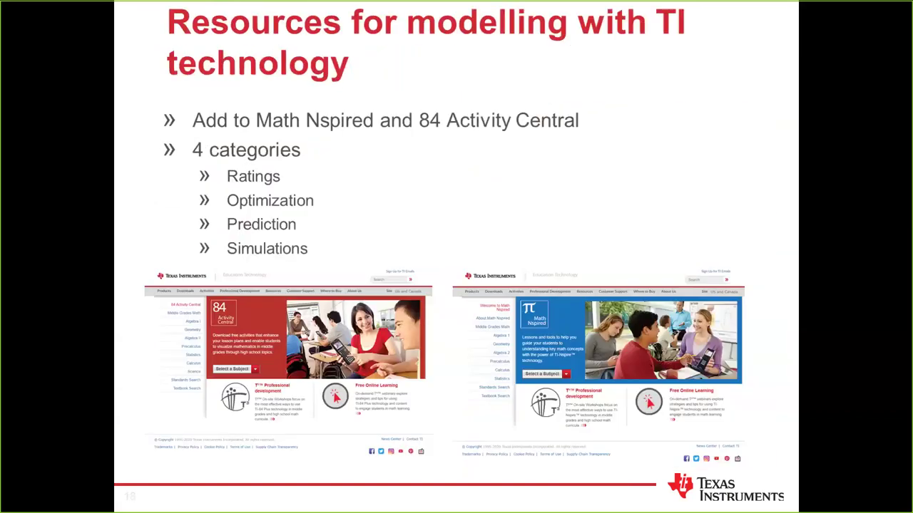